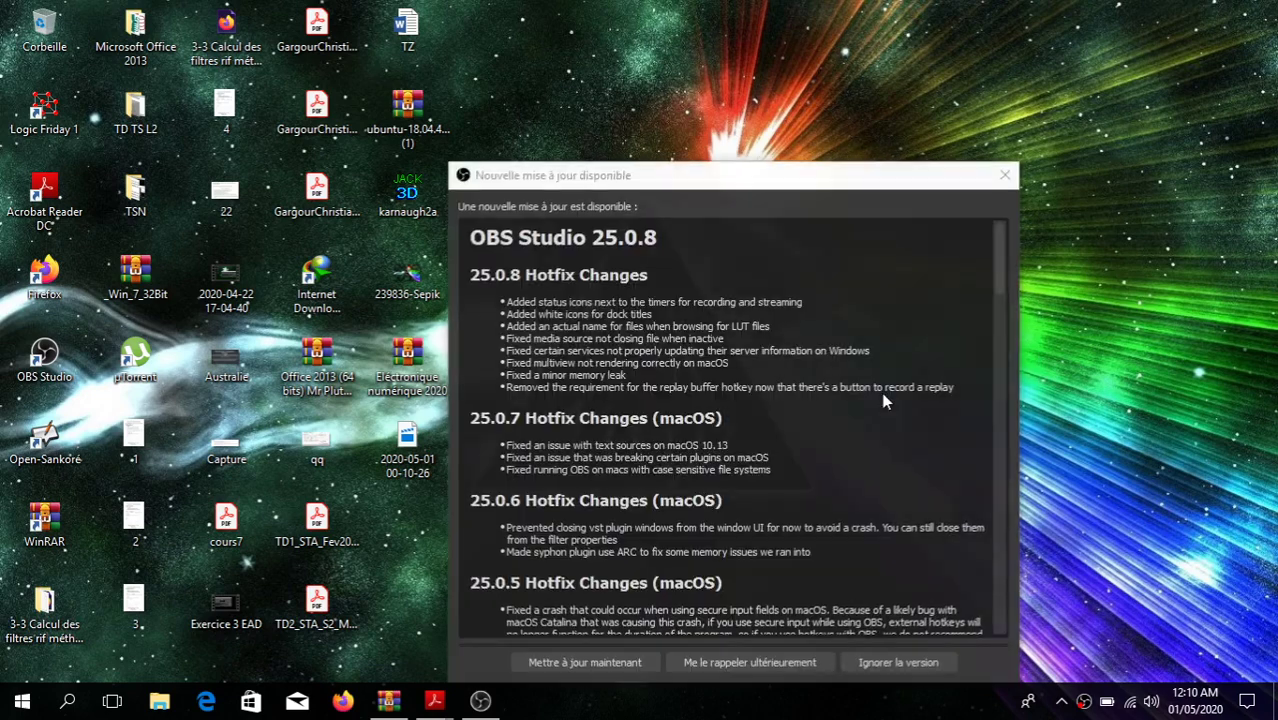
Dismiss the OBS Studio update notice and look over karnaugh2a.exe and lf114_setup.exe in the Eléctronique numérique 2020.rar archive.
{"action": "left_click", "coordinate": [1000, 180]}
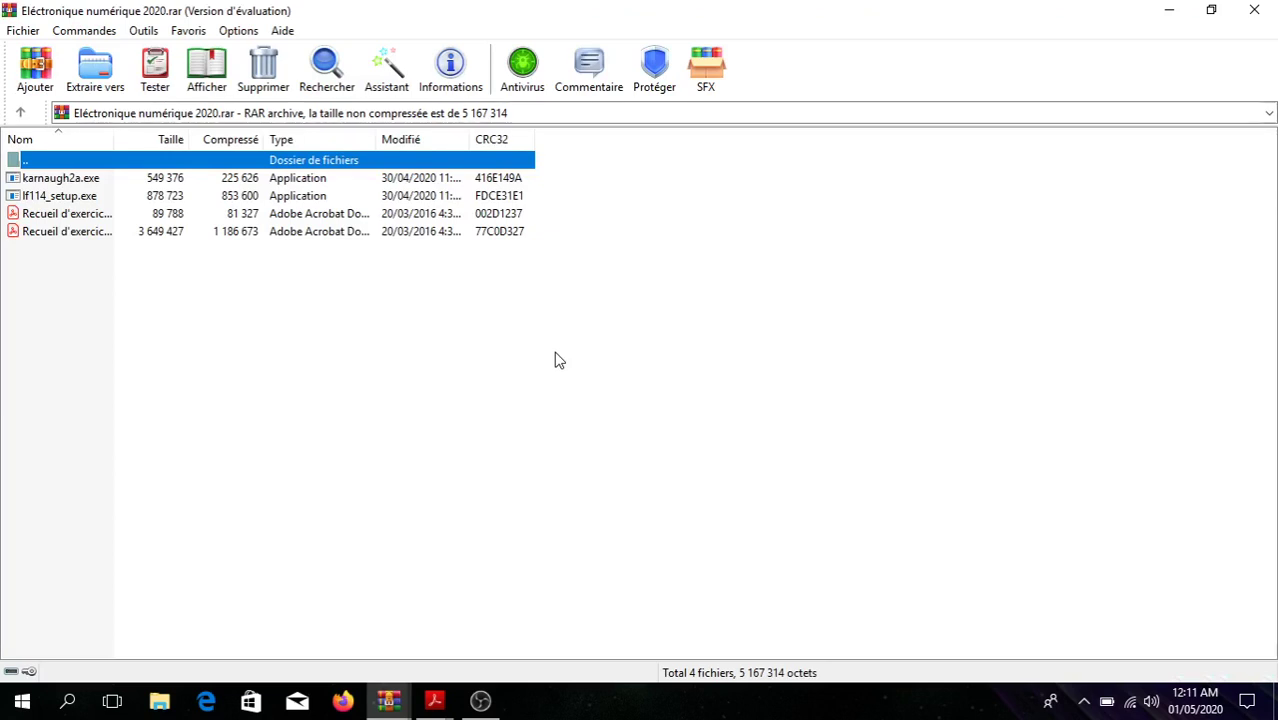
{"action": "left_click", "coordinate": [68, 180]}
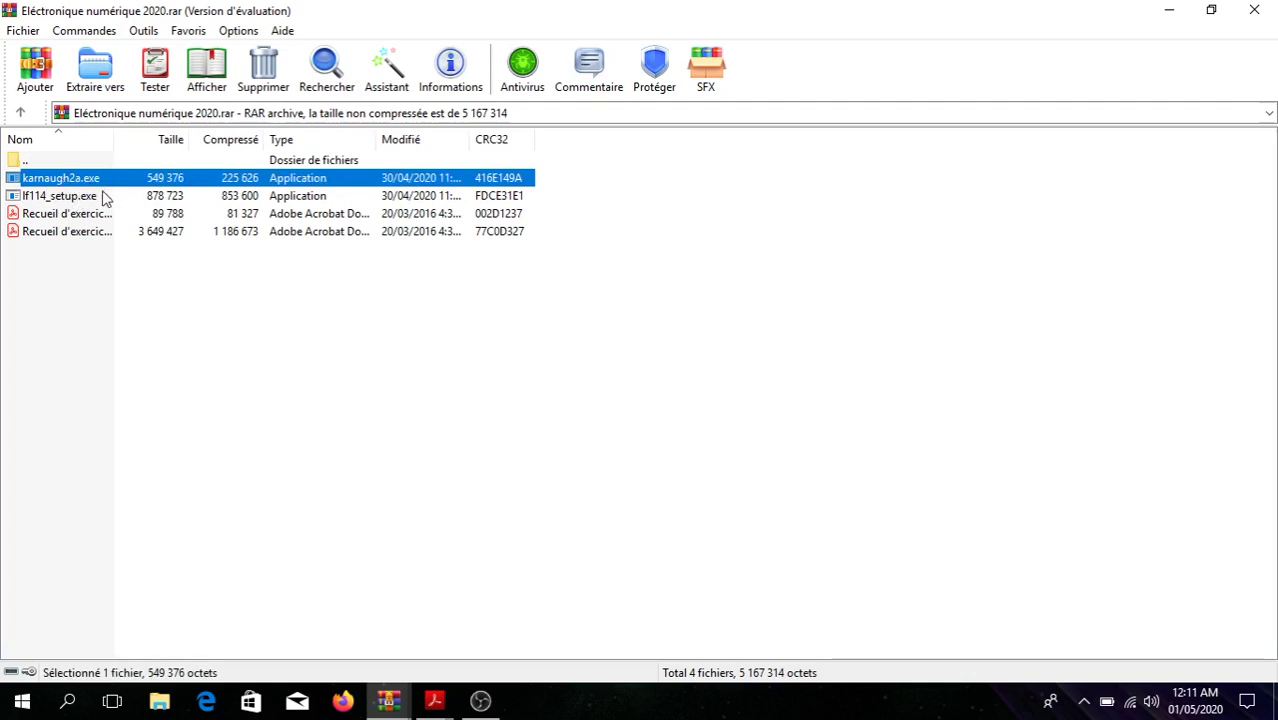
{"action": "left_click", "coordinate": [70, 198]}
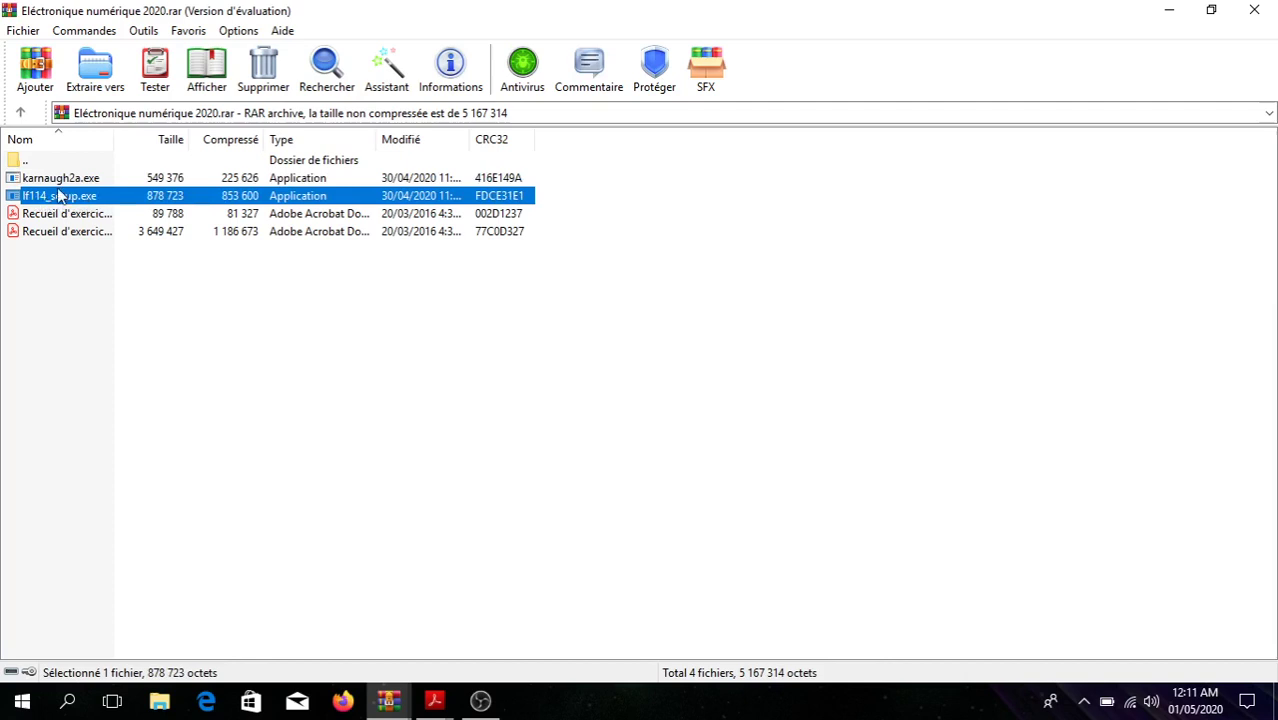
{"action": "left_click", "coordinate": [52, 181]}
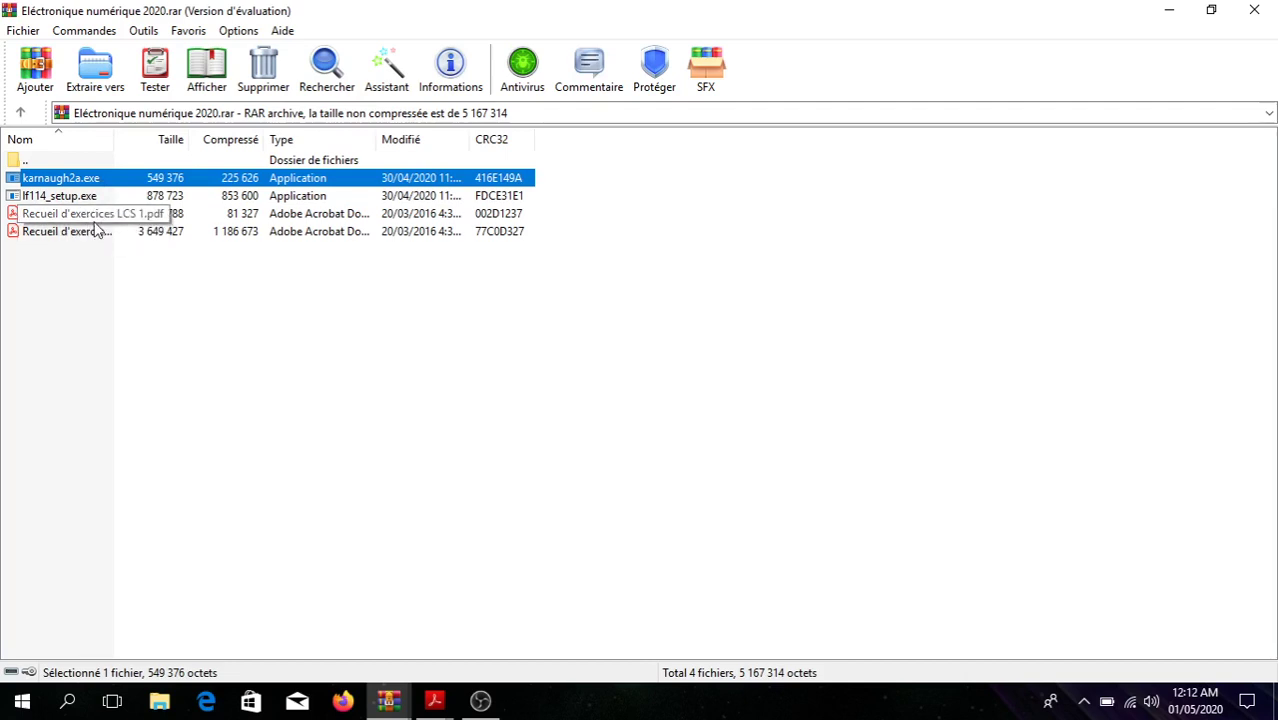
Switch to Recueil d'exercices LCS 1.pdf in Acrobat Reader and skim its exercises and worked solutions, returning to the first page.
{"action": "left_click", "coordinate": [430, 701]}
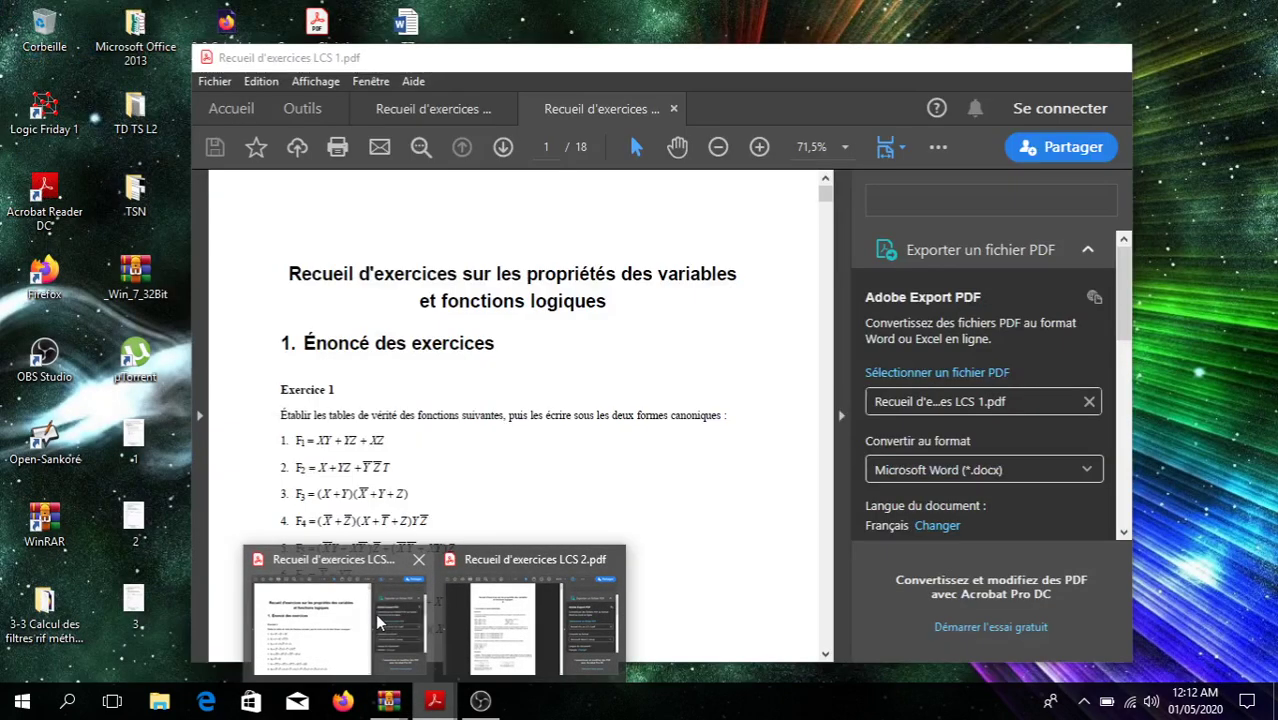
{"action": "left_click", "coordinate": [377, 622]}
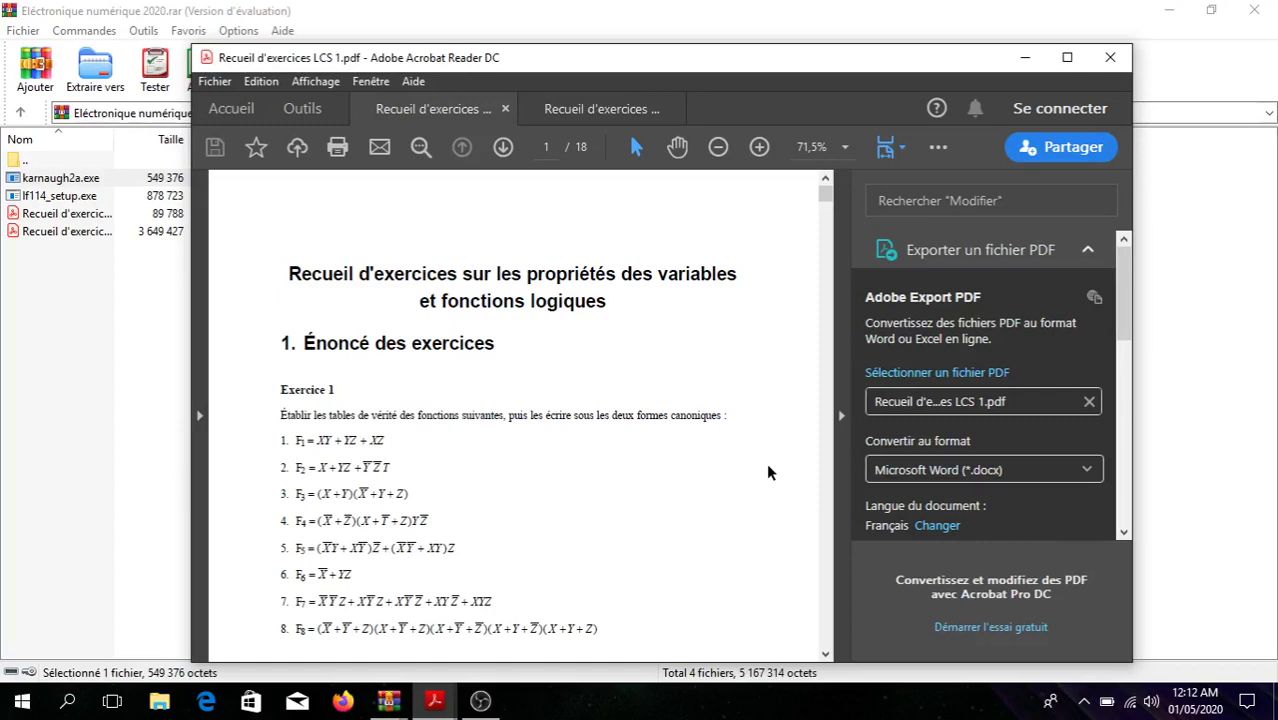
{"action": "scroll", "coordinate": [768, 472], "scroll_direction": "down", "scroll_amount": 3}
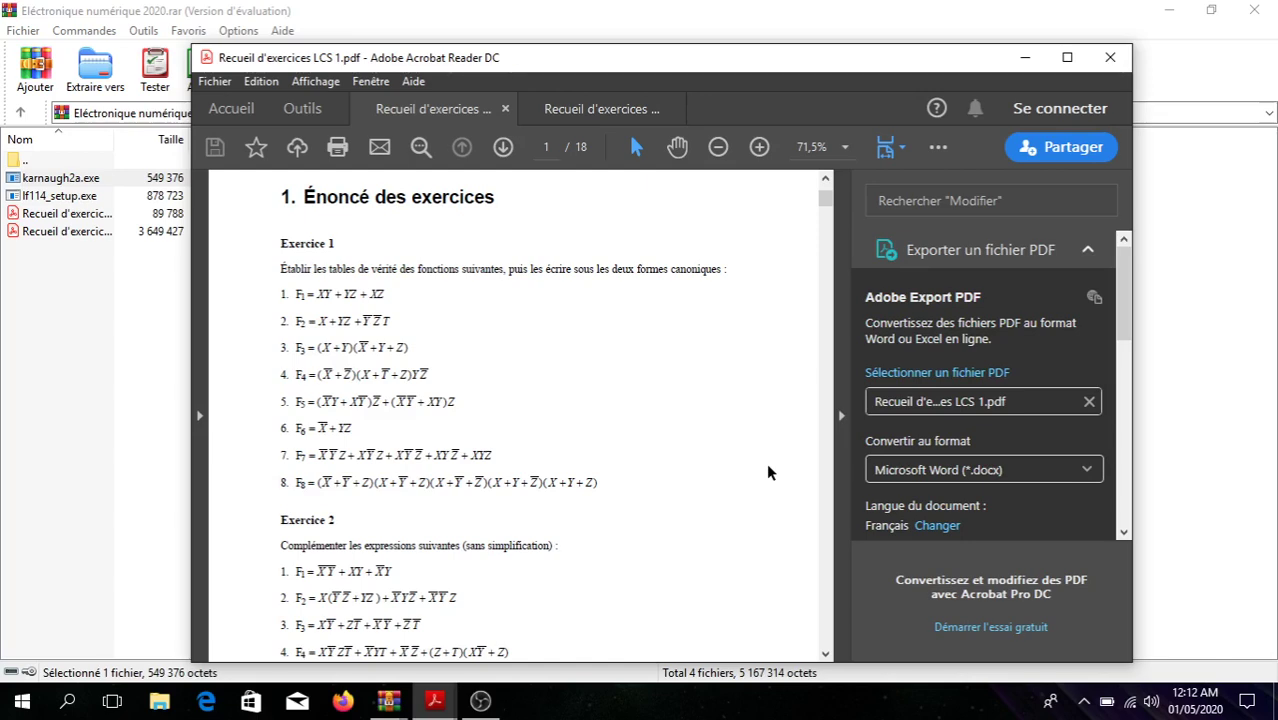
{"action": "scroll", "coordinate": [768, 472], "scroll_direction": "down", "scroll_amount": 20}
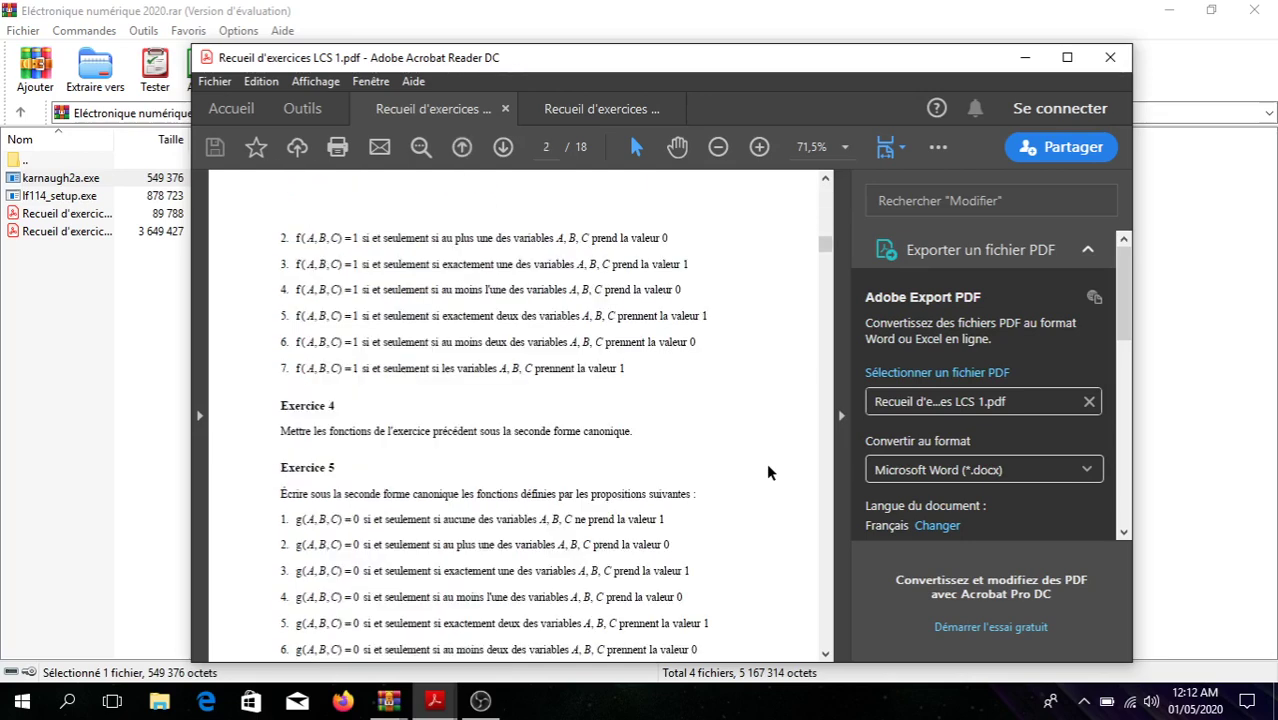
{"action": "scroll", "coordinate": [768, 472], "scroll_direction": "down", "scroll_amount": 20}
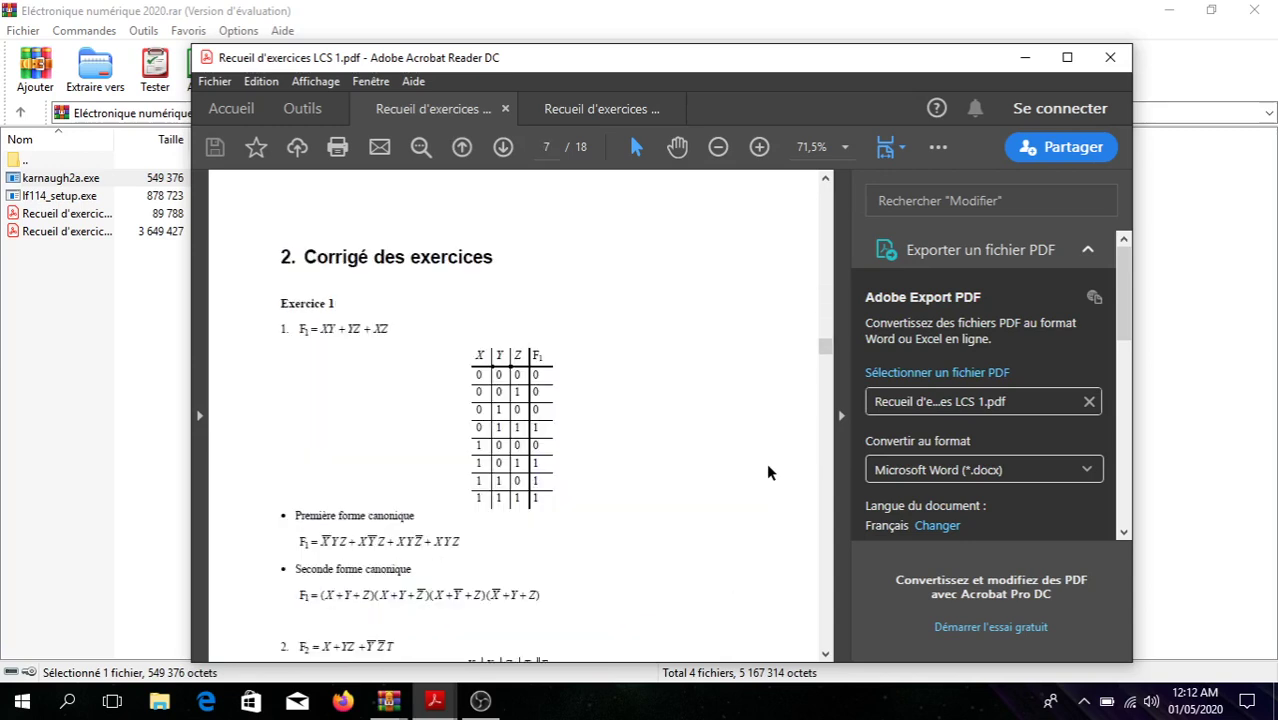
{"action": "scroll", "coordinate": [768, 472], "scroll_direction": "down", "scroll_amount": 5}
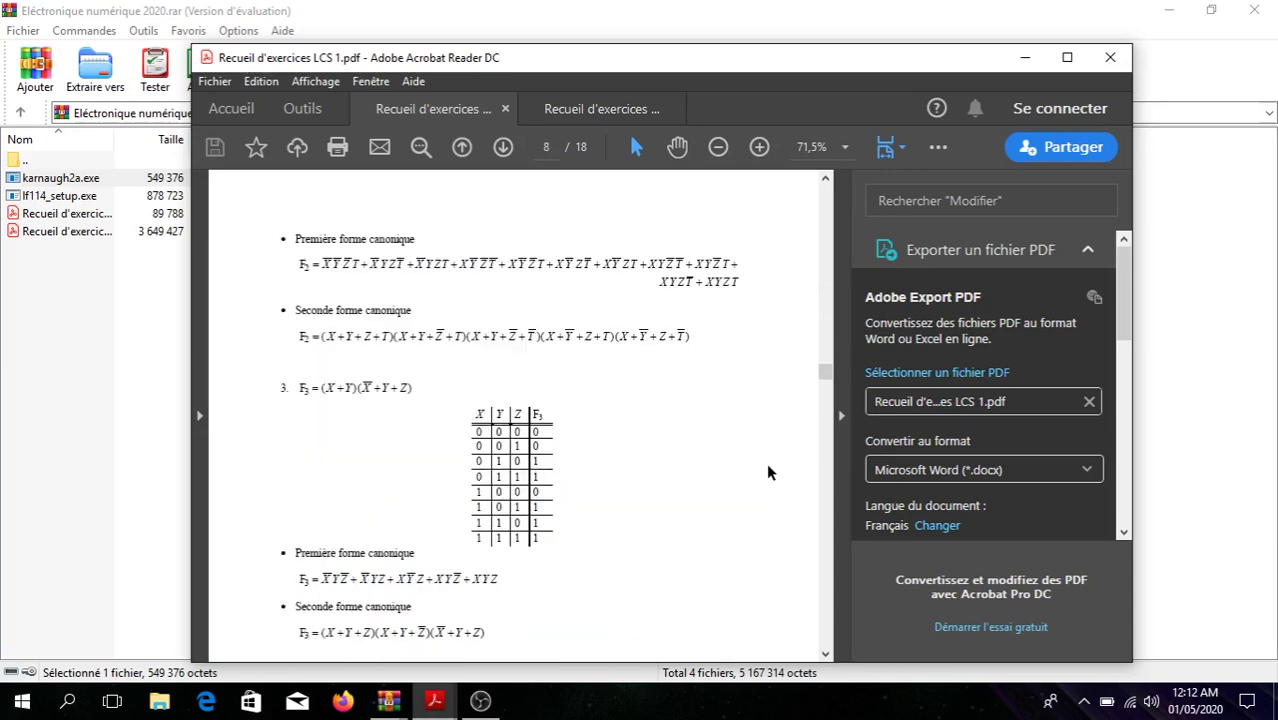
{"action": "scroll", "coordinate": [768, 472], "scroll_direction": "up", "scroll_amount": 20}
{"action": "scroll", "coordinate": [768, 472], "scroll_direction": "up", "scroll_amount": 20}
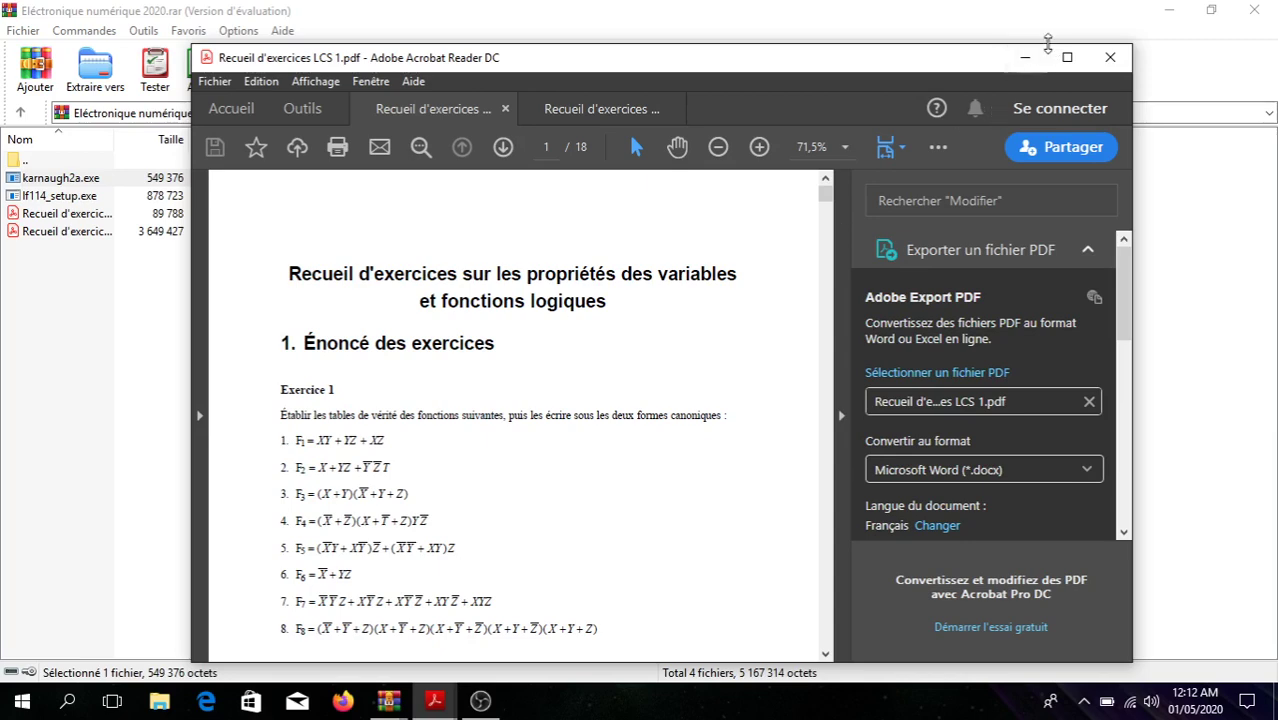
Minimize the PDF reader and archive windows and launch Logic Friday 1 from the desktop.
{"action": "left_click", "coordinate": [1025, 57]}
{"action": "left_click", "coordinate": [1168, 10]}
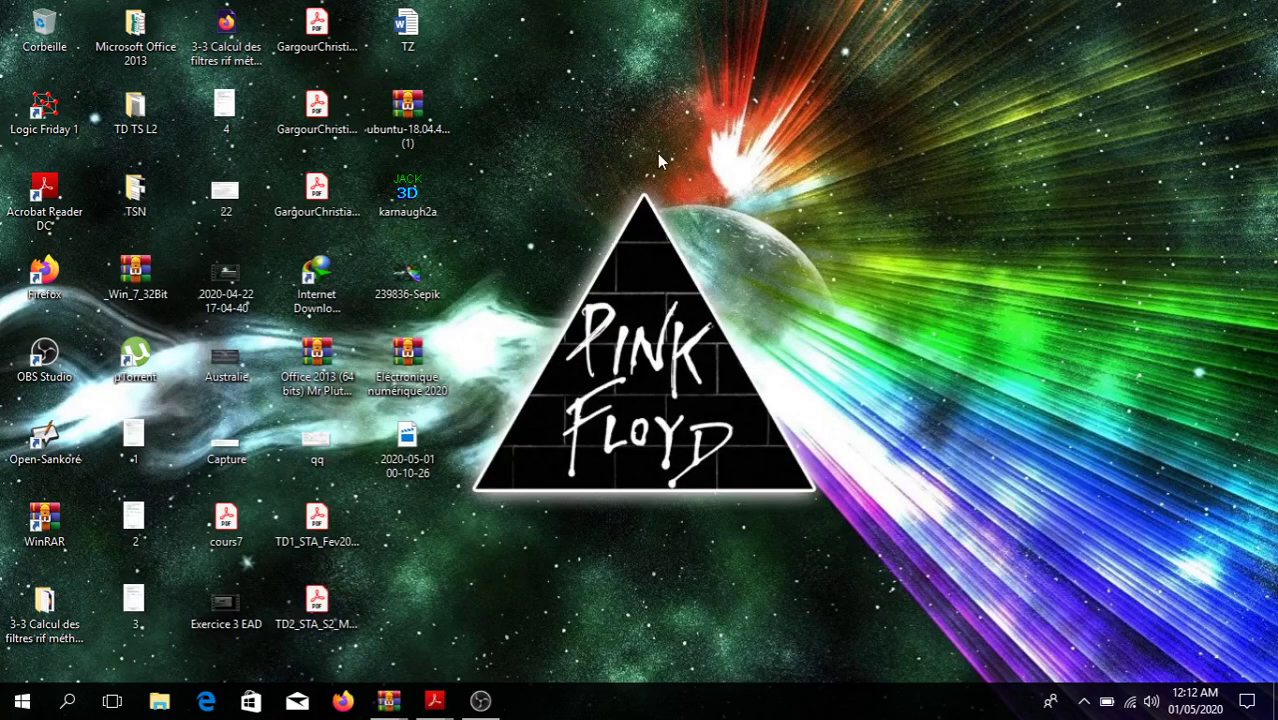
{"action": "left_click", "coordinate": [50, 124]}
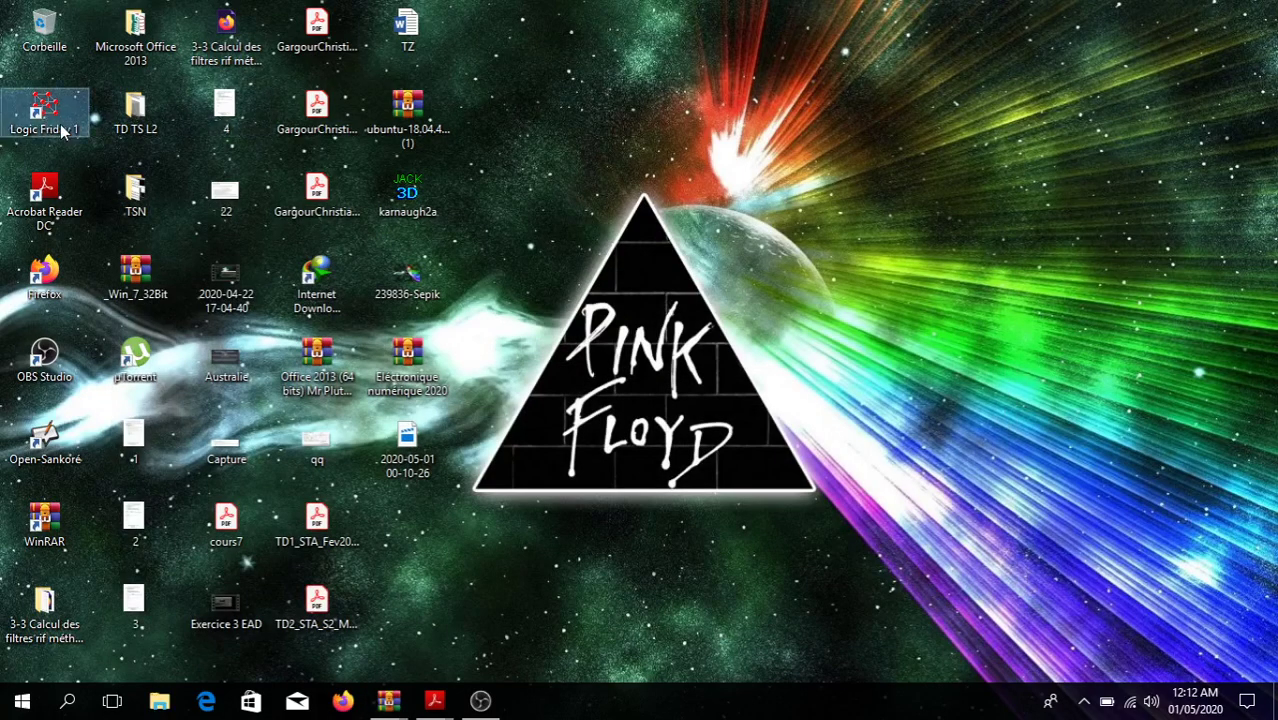
{"action": "double_click", "coordinate": [60, 126]}
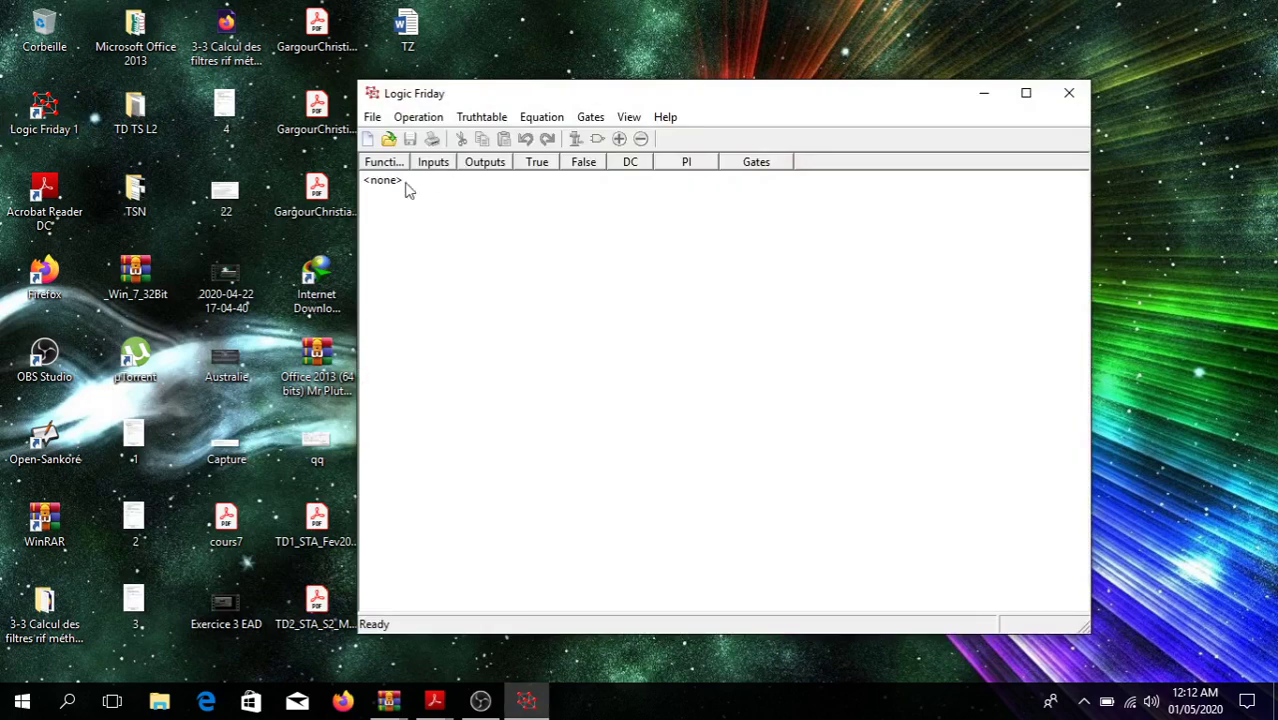
{"action": "left_click", "coordinate": [377, 119]}
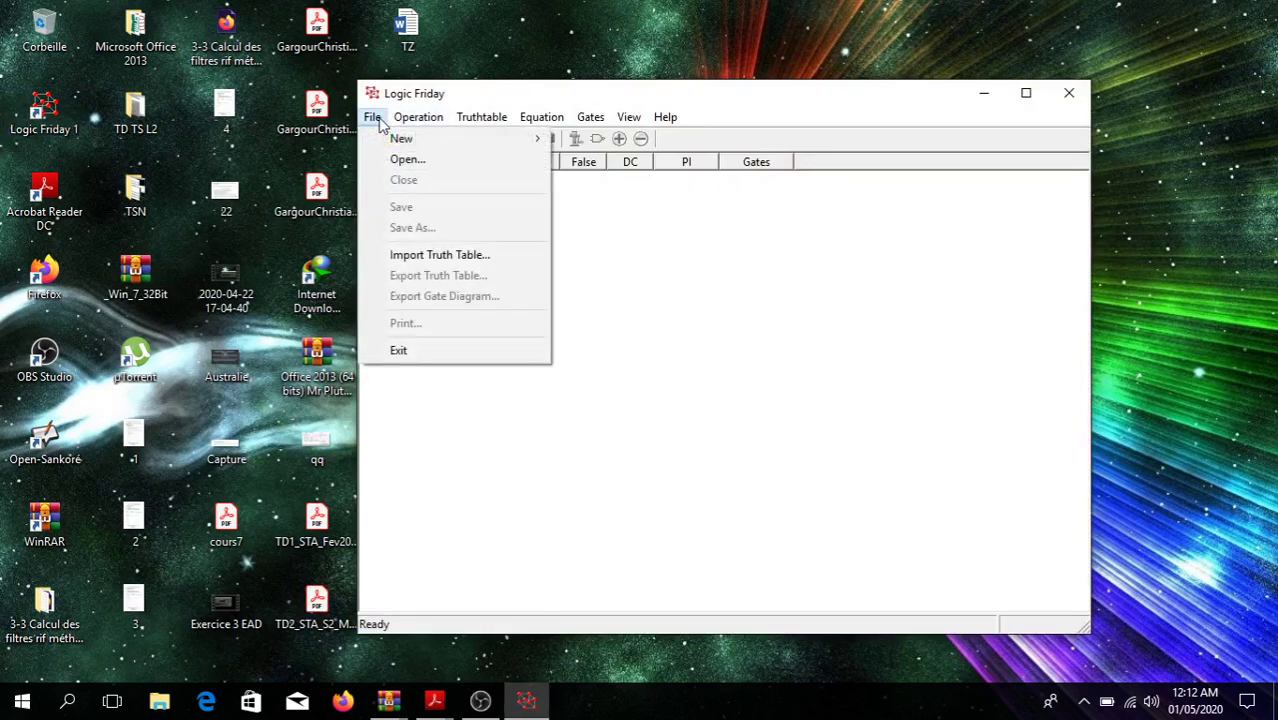
{"action": "left_click", "coordinate": [470, 98]}
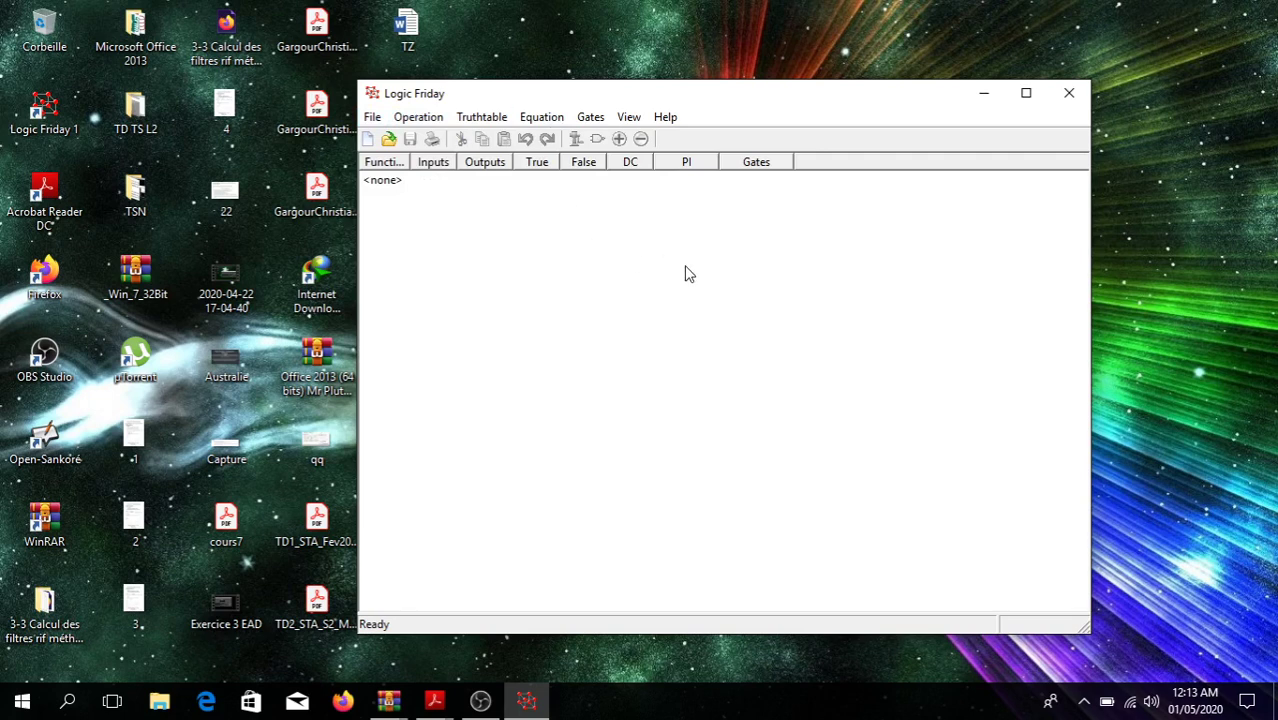
Open the setup for a new truth table.
{"action": "left_click", "coordinate": [382, 120]}
{"action": "mouse_move", "coordinate": [394, 139]}
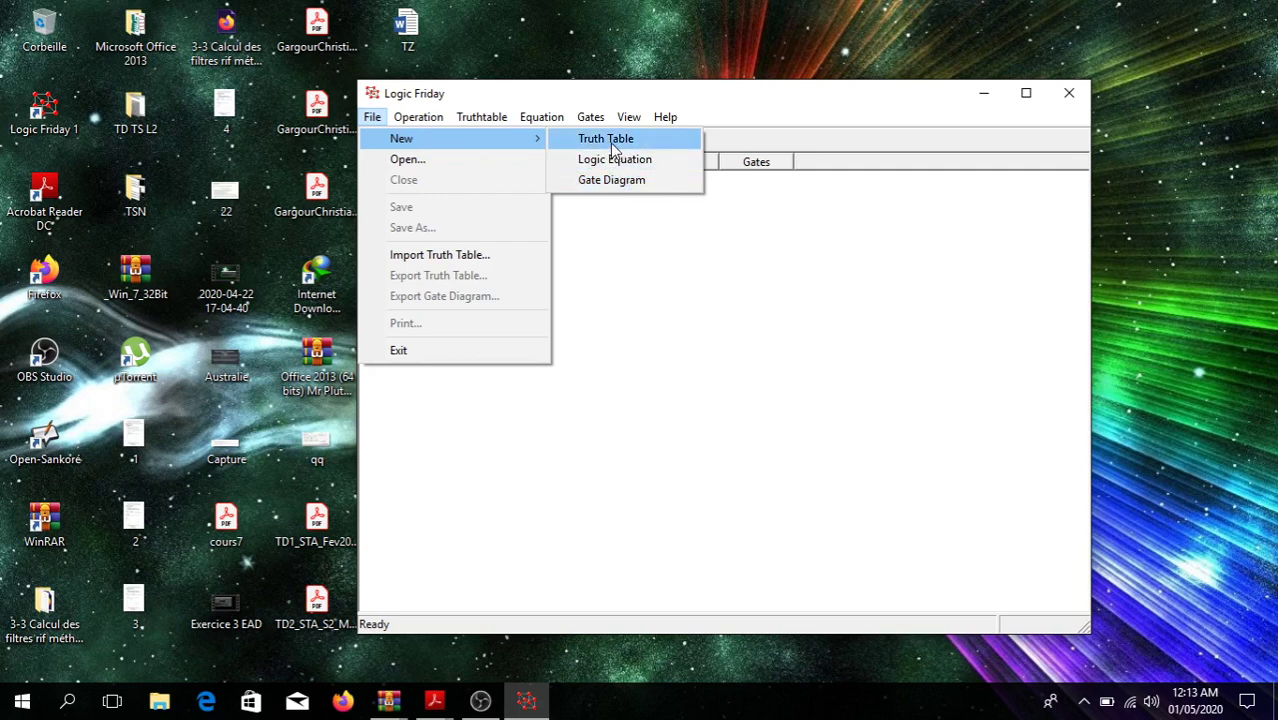
{"action": "left_click", "coordinate": [612, 146]}
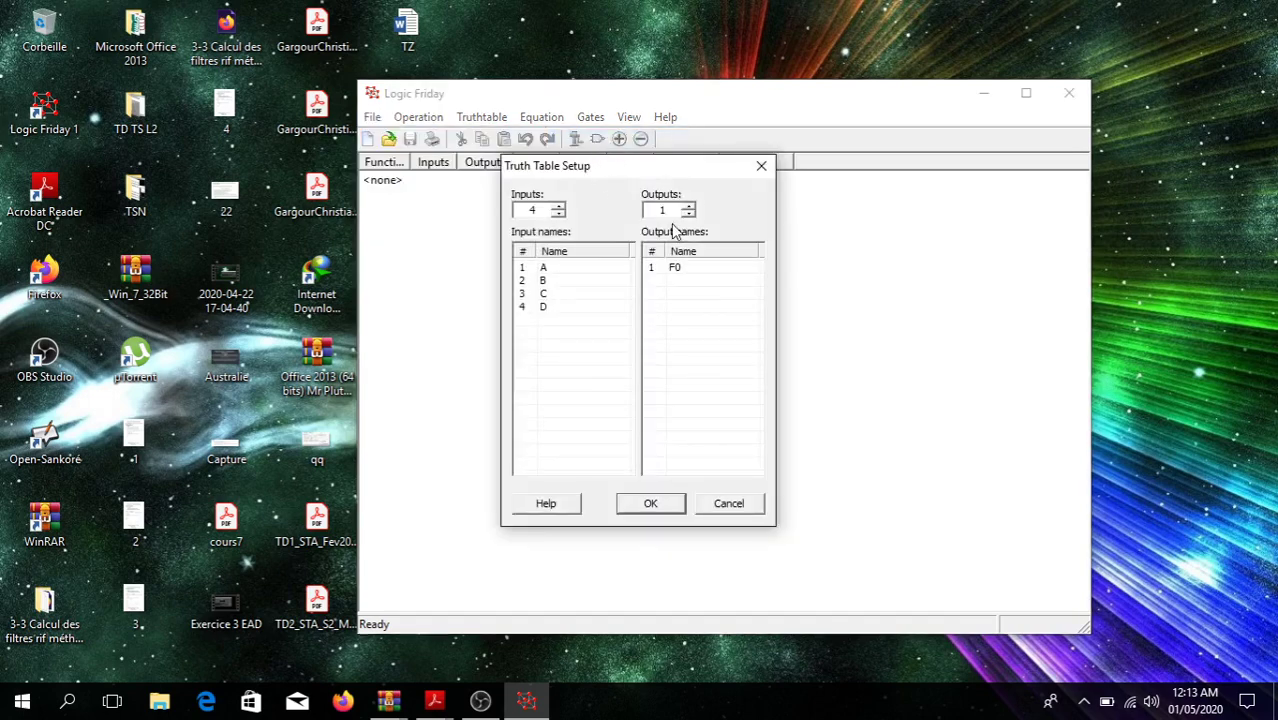
Raise the truth table's number of inputs to 8.
{"action": "left_click", "coordinate": [559, 206]}
{"action": "left_click", "coordinate": [559, 206]}
{"action": "left_click", "coordinate": [560, 206]}
{"action": "left_click", "coordinate": [561, 207]}
{"action": "left_click", "coordinate": [561, 207]}
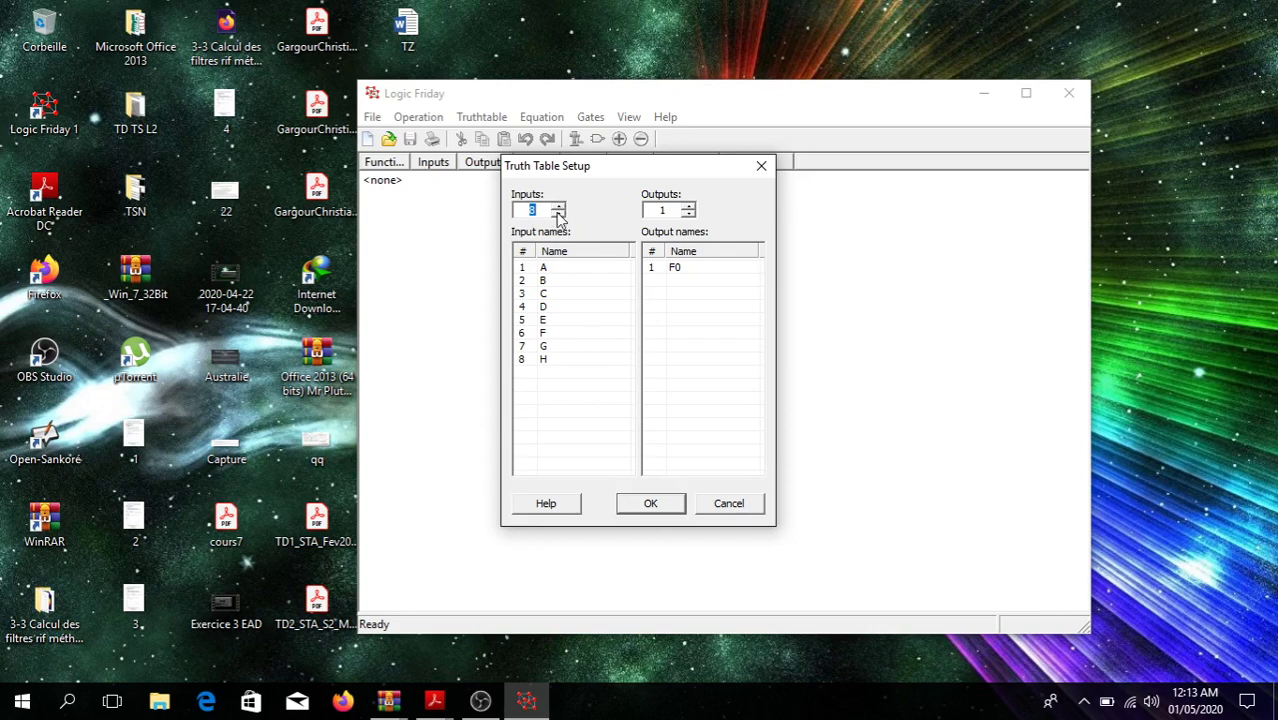
Set the number of inputs to 2 and create the truth table with inputs A and B and output F0.
{"action": "left_click", "coordinate": [558, 214]}
{"action": "left_click", "coordinate": [558, 214]}
{"action": "left_click", "coordinate": [558, 214]}
{"action": "left_click", "coordinate": [558, 214]}
{"action": "left_click", "coordinate": [558, 214]}
{"action": "left_click", "coordinate": [558, 214]}
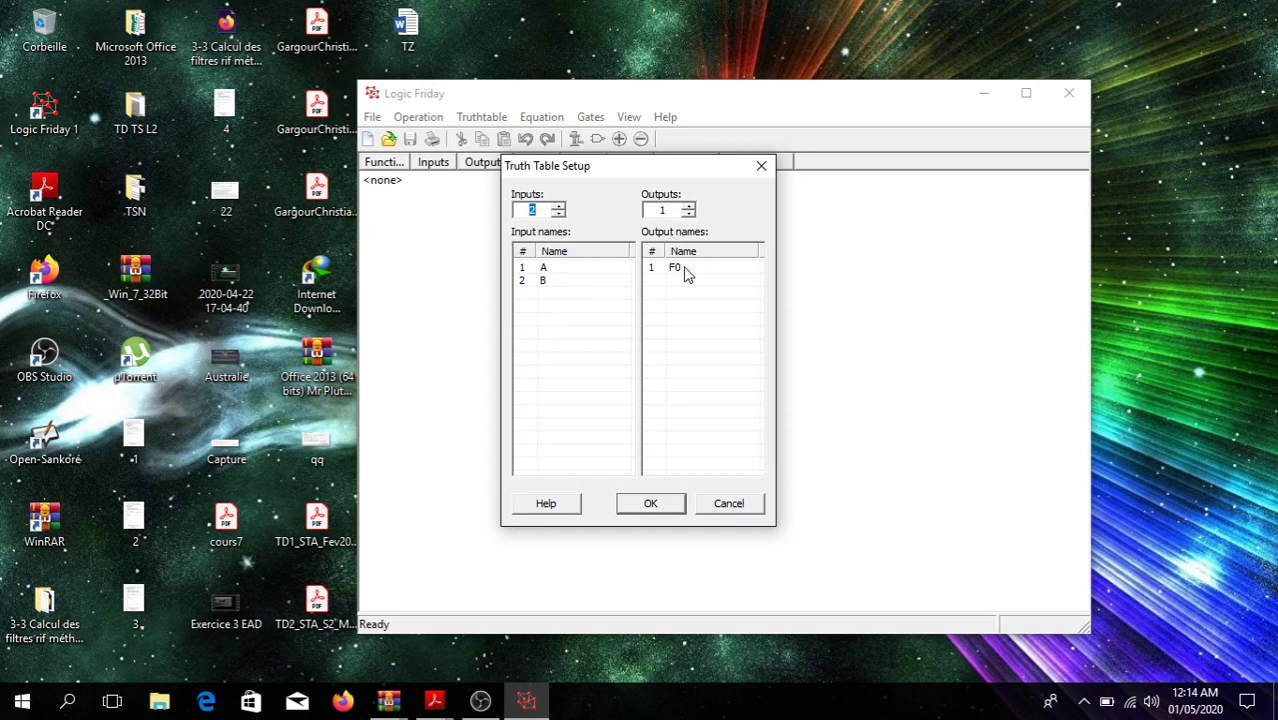
{"action": "left_click", "coordinate": [652, 503]}
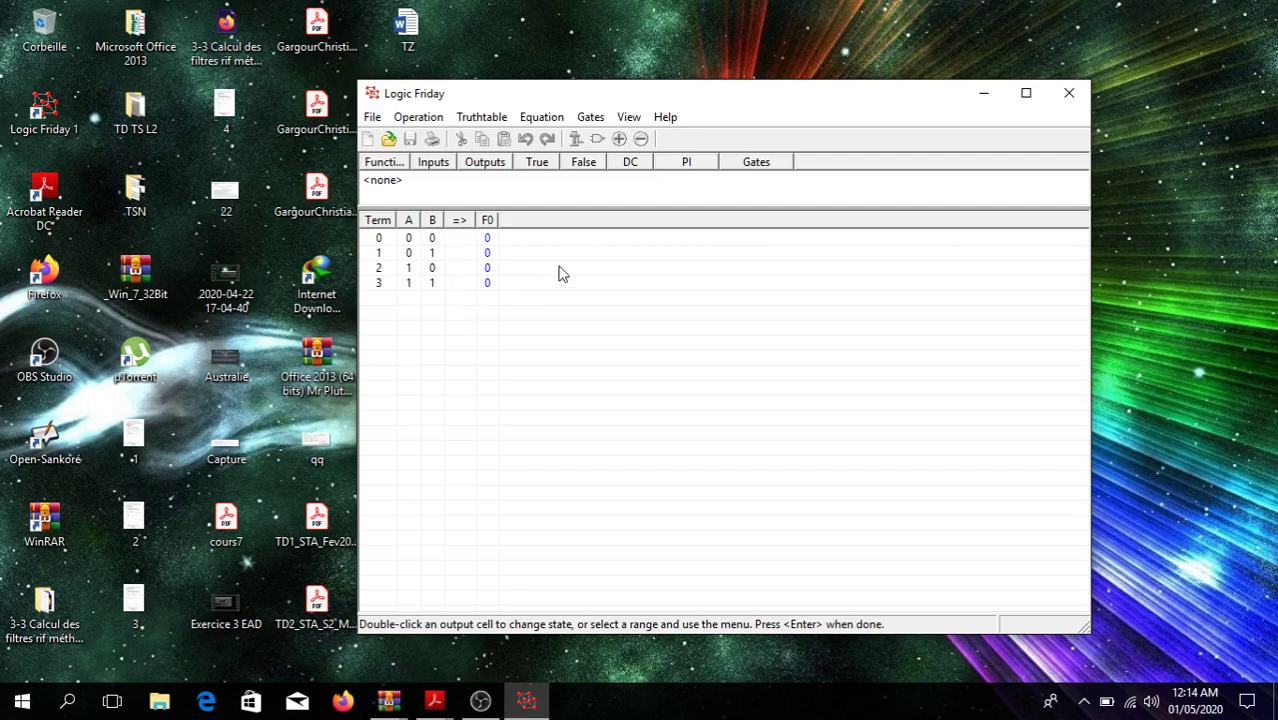
Set output F0 to 1 for terms 0, 1 and 3, and submit the truth table.
{"action": "double_click", "coordinate": [489, 242]}
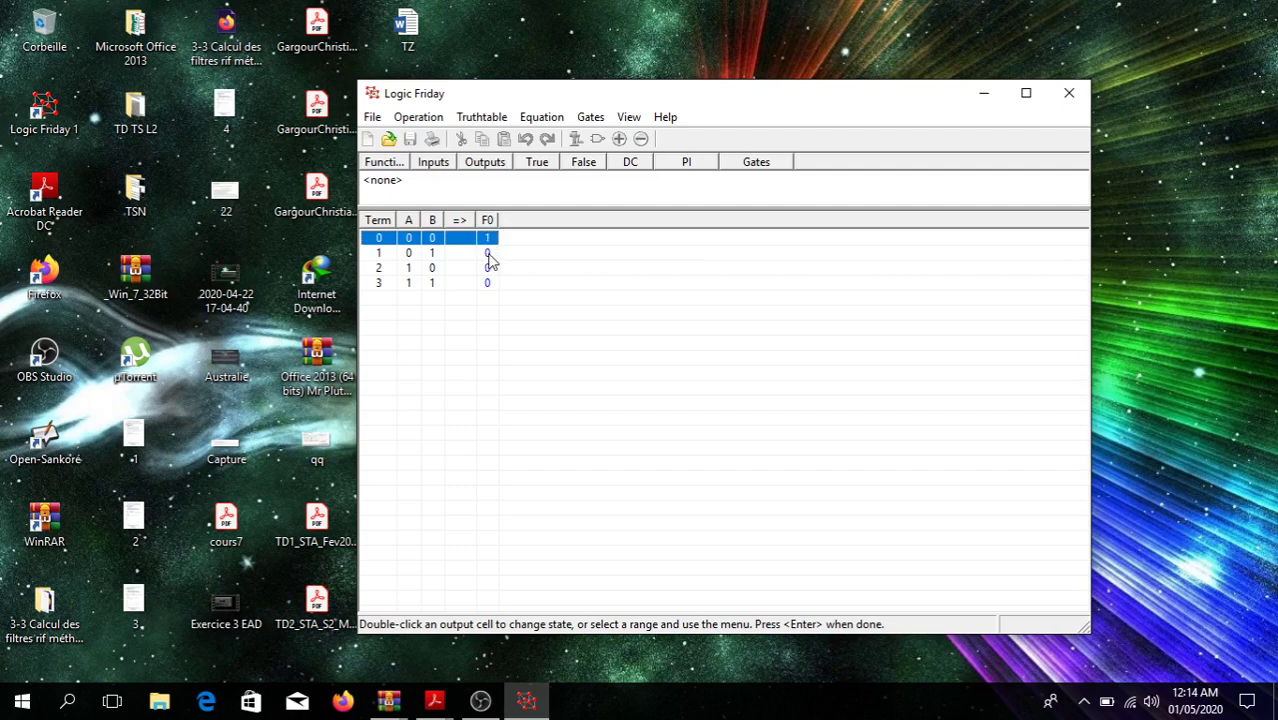
{"action": "left_click", "coordinate": [490, 255]}
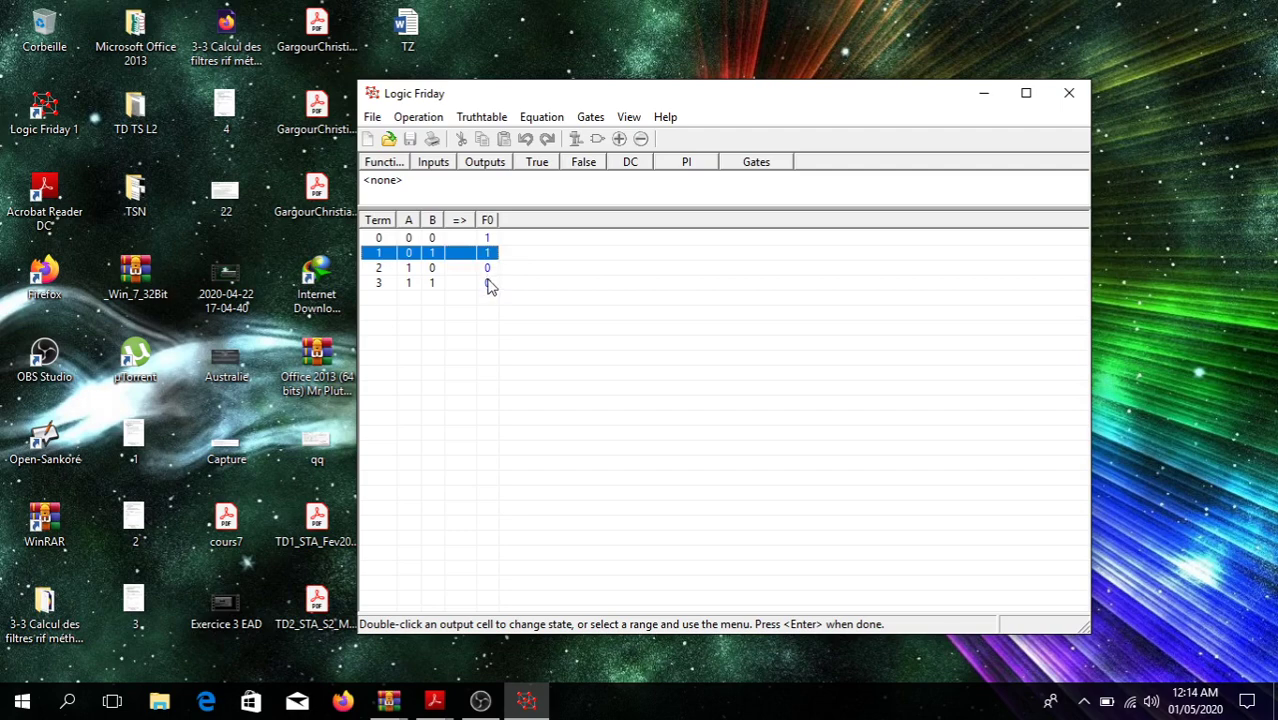
{"action": "double_click", "coordinate": [490, 285]}
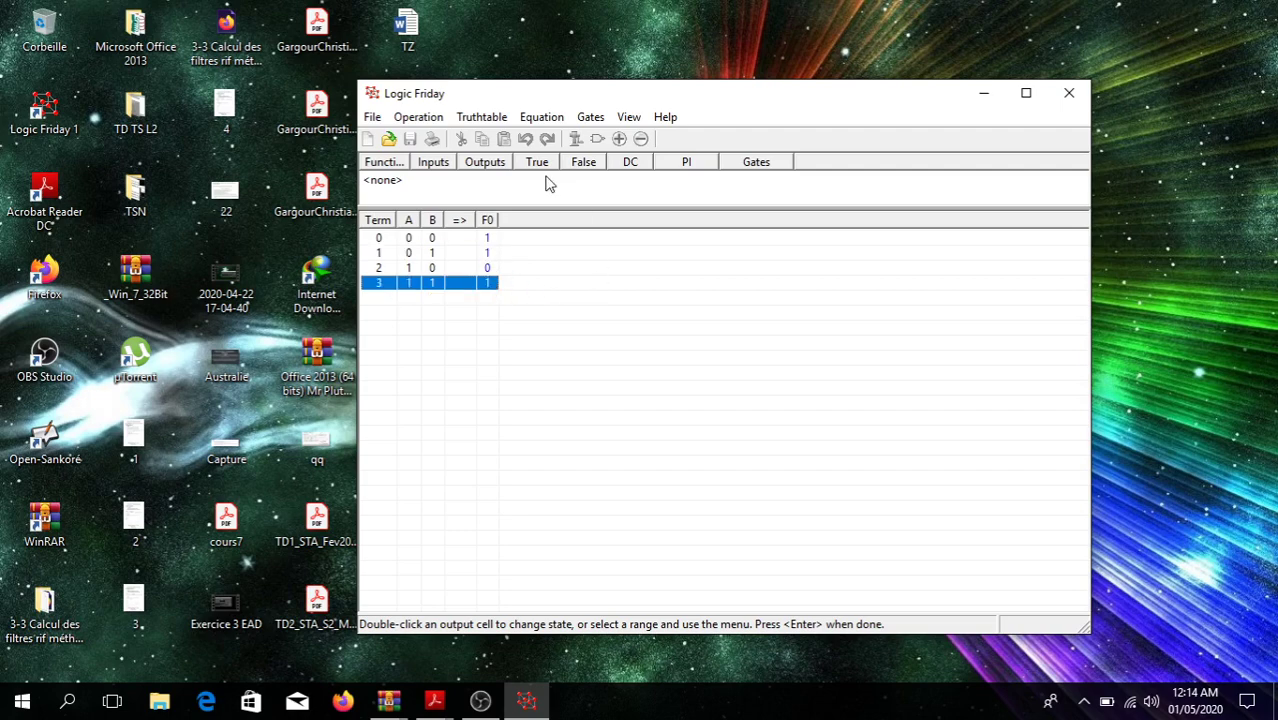
{"action": "left_click", "coordinate": [581, 288]}
{"action": "key", "text": "Return"}
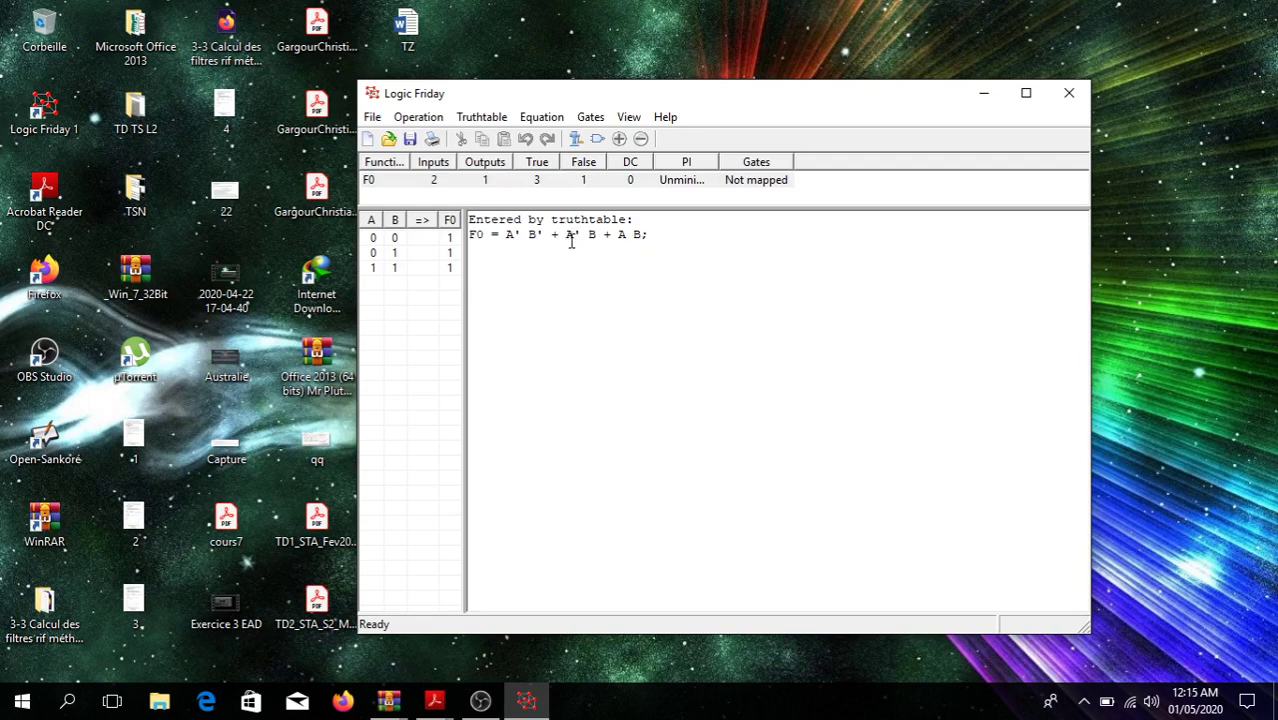
Generate the unminimized sum-of-products and product-of-sums equations for F0.
{"action": "left_click", "coordinate": [497, 117]}
{"action": "mouse_move", "coordinate": [521, 121]}
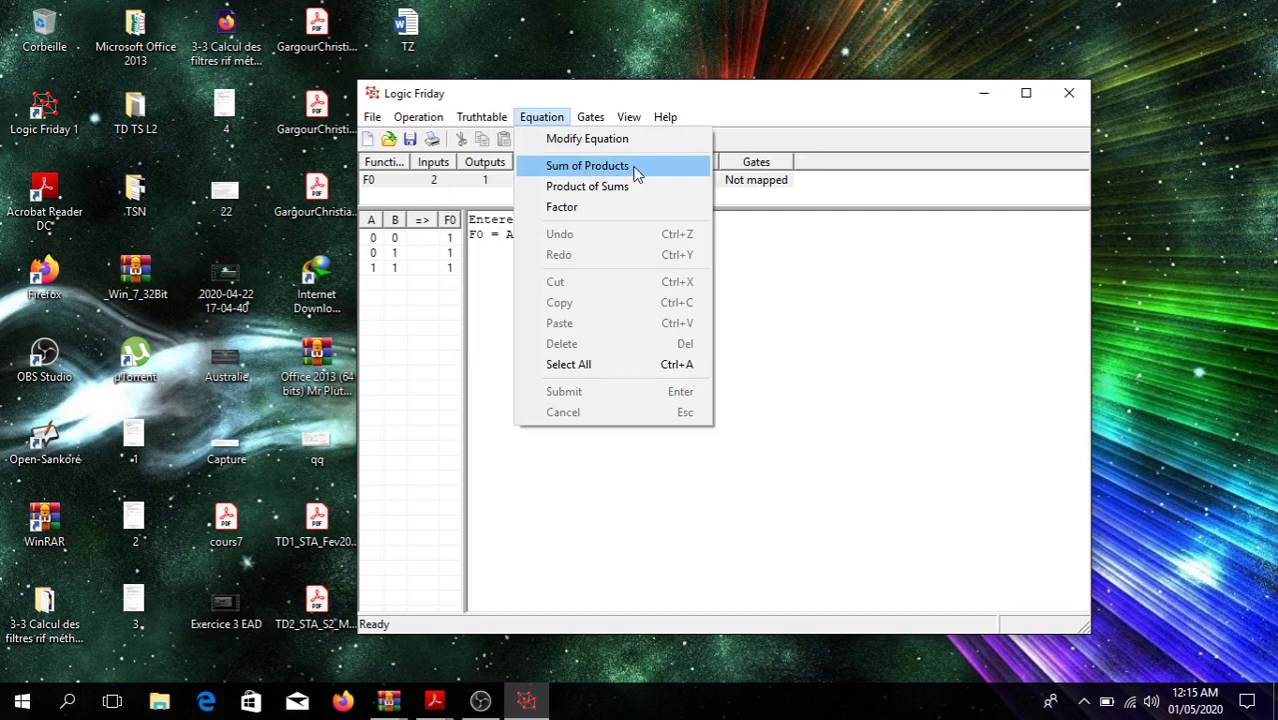
{"action": "left_click", "coordinate": [578, 166]}
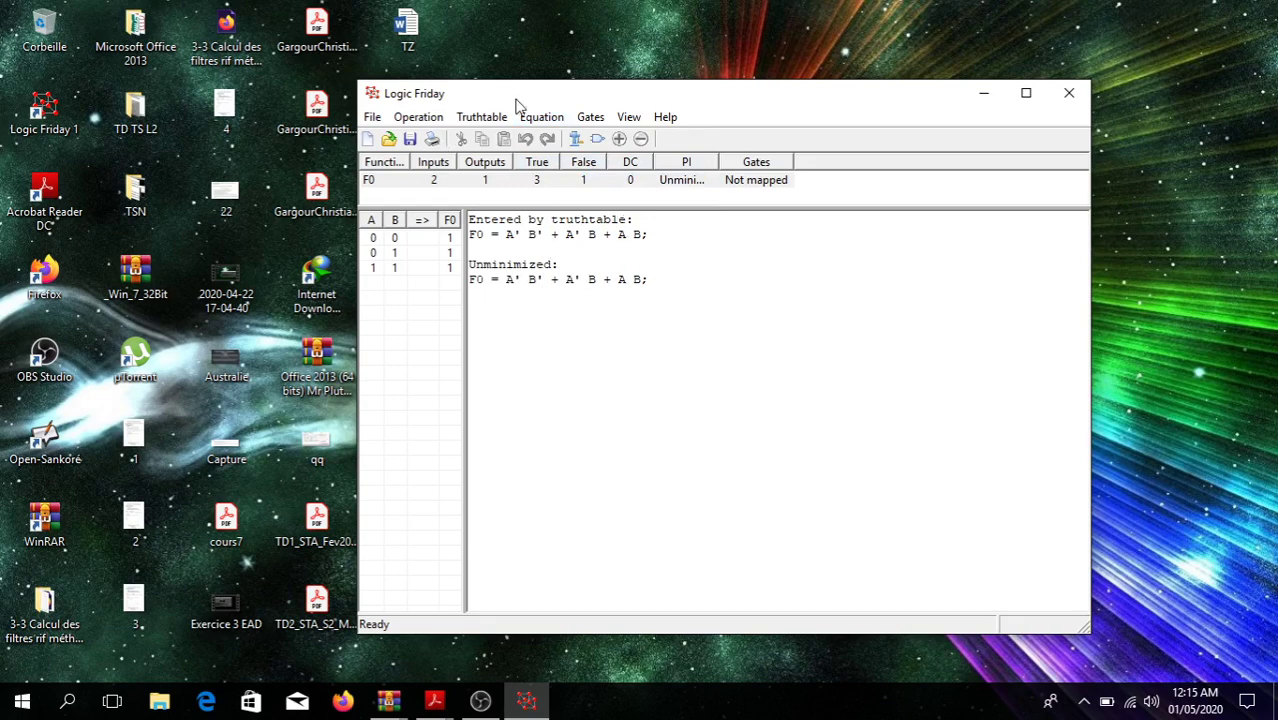
{"action": "left_click", "coordinate": [488, 122]}
{"action": "mouse_move", "coordinate": [531, 128]}
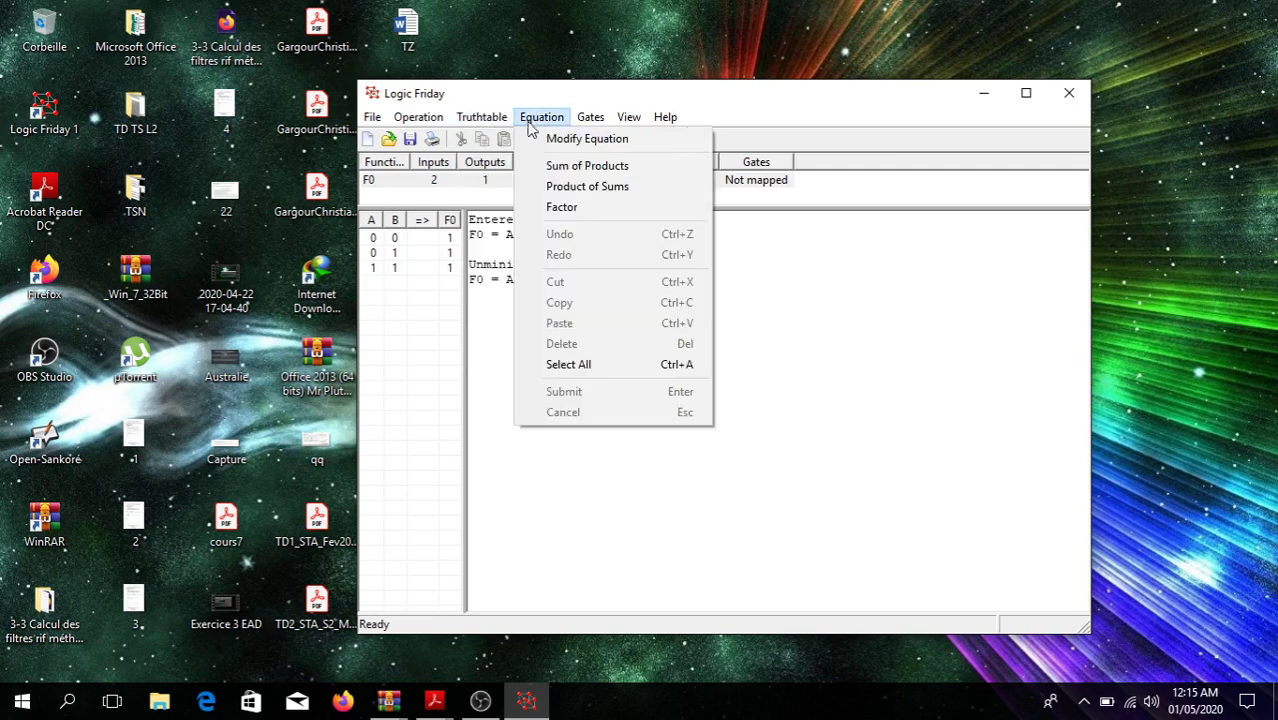
{"action": "left_click", "coordinate": [618, 190]}
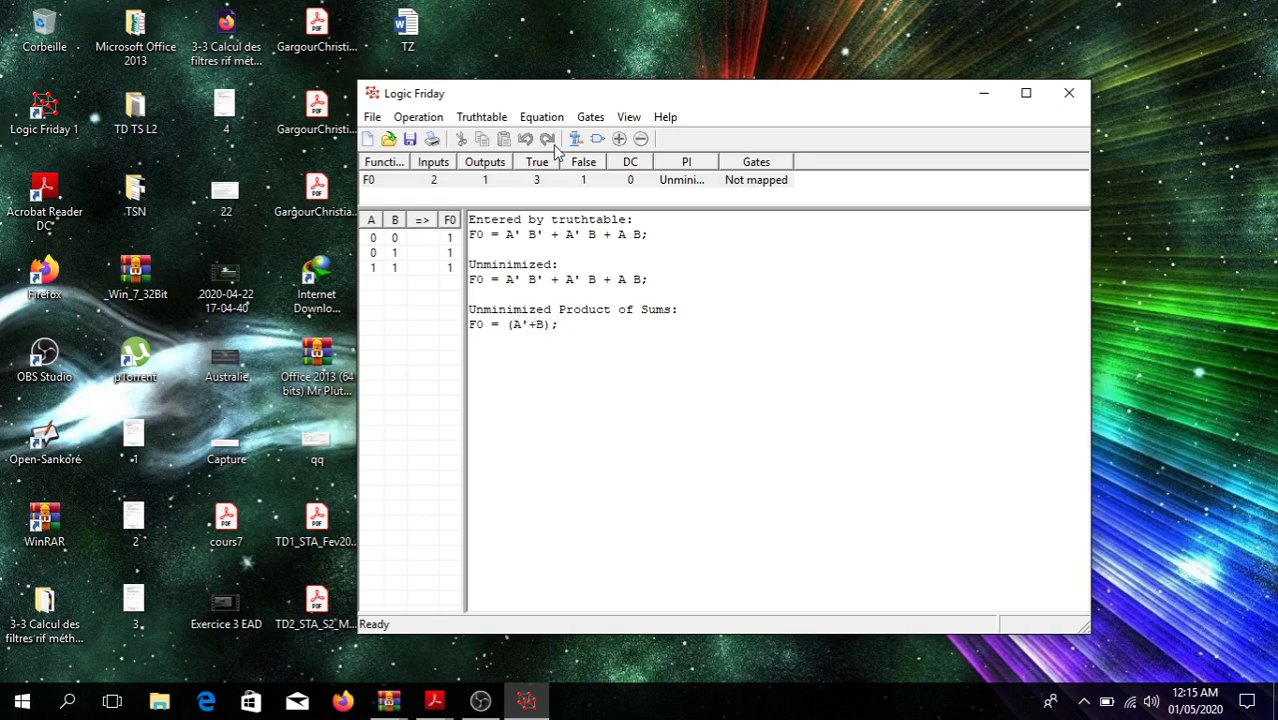
Minimize function F0 using the Fast mode.
{"action": "left_click", "coordinate": [535, 118]}
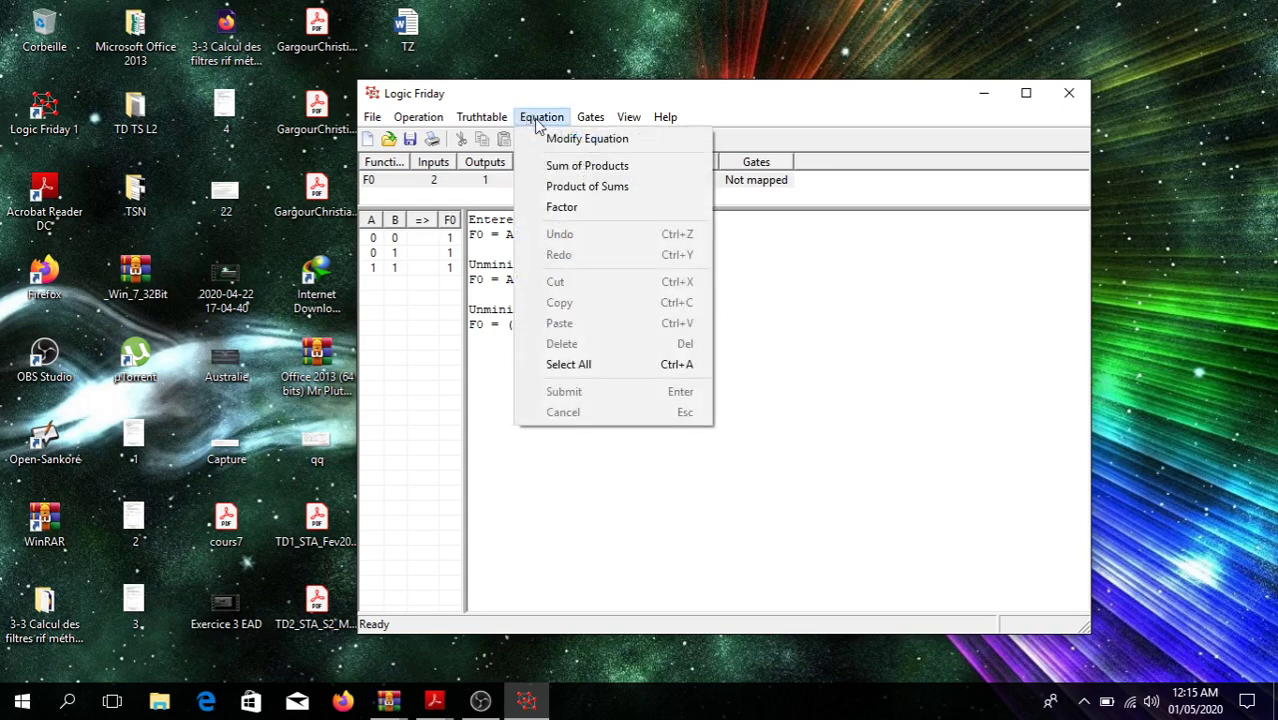
{"action": "mouse_move", "coordinate": [374, 122]}
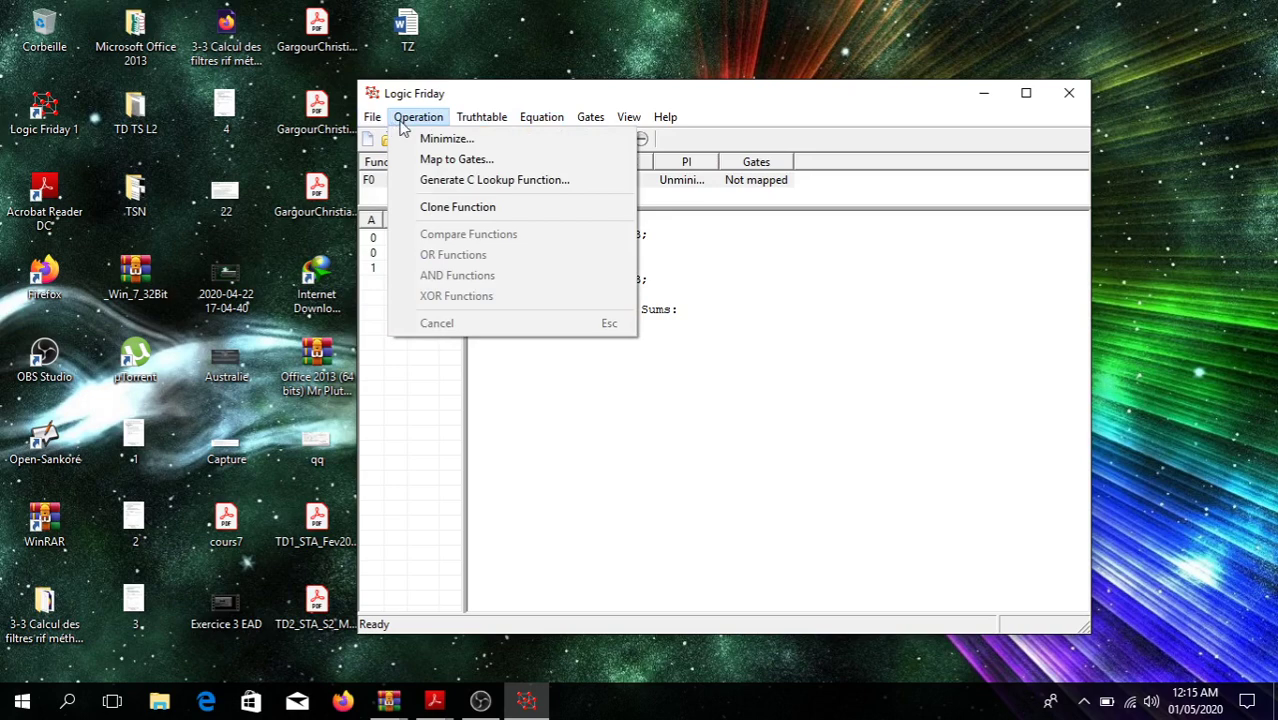
{"action": "left_click", "coordinate": [432, 139]}
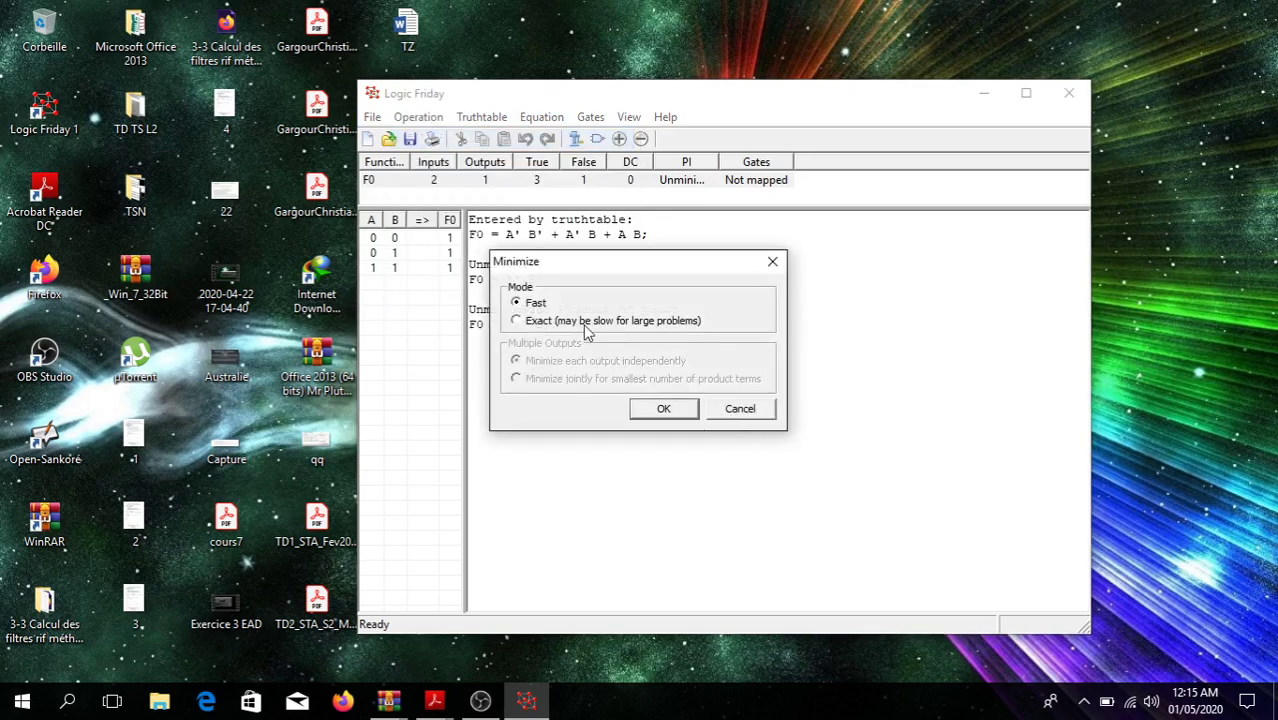
{"action": "left_click", "coordinate": [662, 410]}
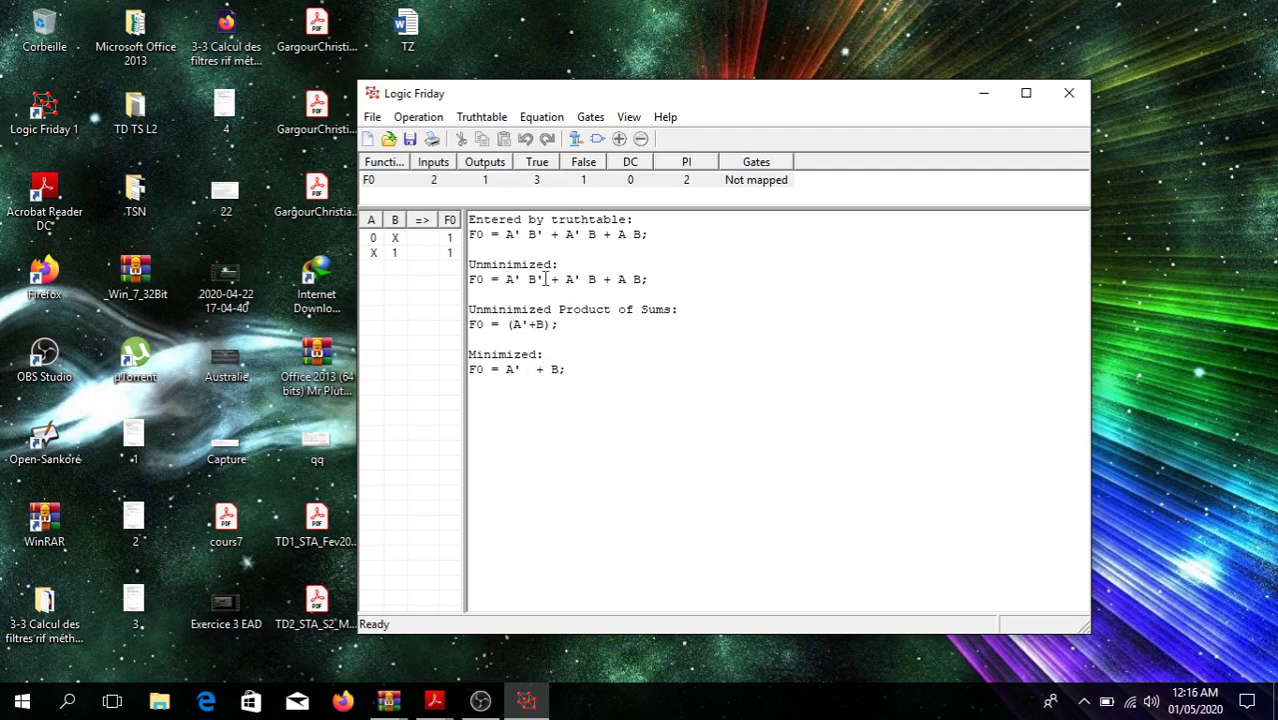
Highlight F0's unminimized sum-of-products and product-of-sums expressions to compare them.
{"action": "left_click_drag", "start_coordinate": [508, 279], "coordinate": [641, 280]}
{"action": "left_click_drag", "start_coordinate": [552, 332], "coordinate": [516, 330]}
{"action": "left_click", "coordinate": [620, 339]}
Map F0 to a gate diagram of 2-input NAND gates, using Standard Logic ICs optimization.
{"action": "left_click", "coordinate": [416, 118]}
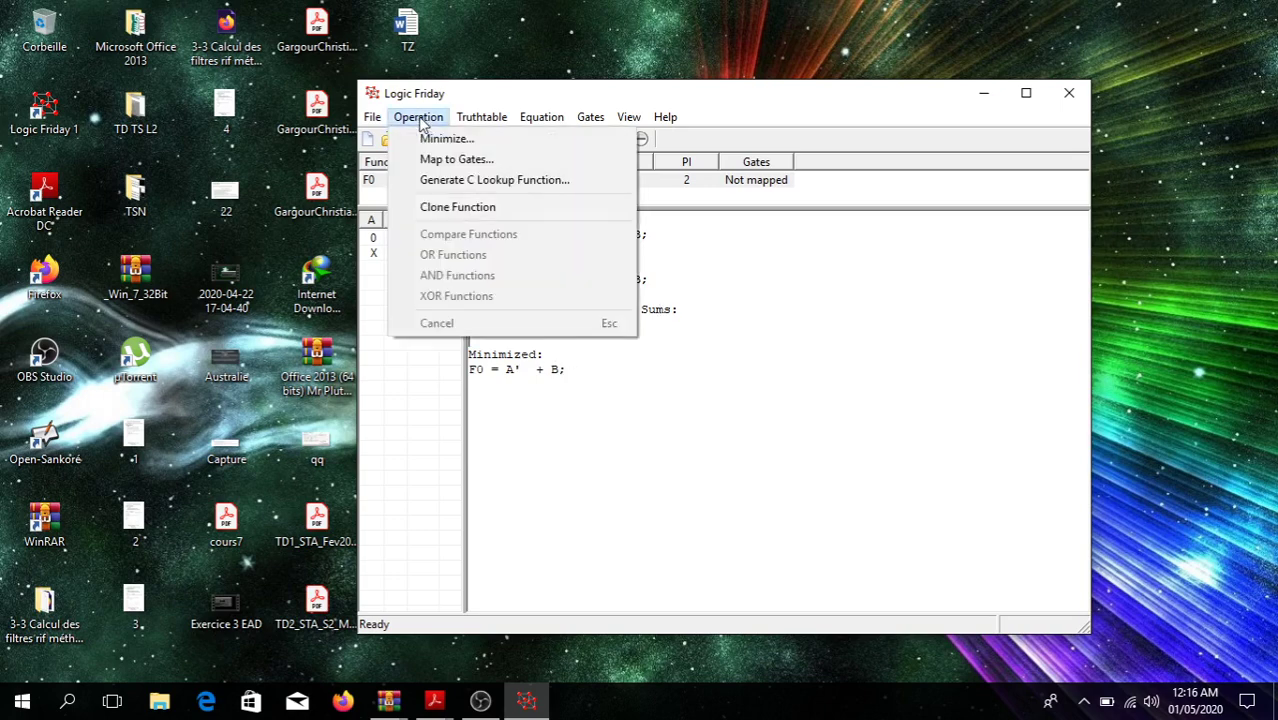
{"action": "left_click", "coordinate": [481, 161]}
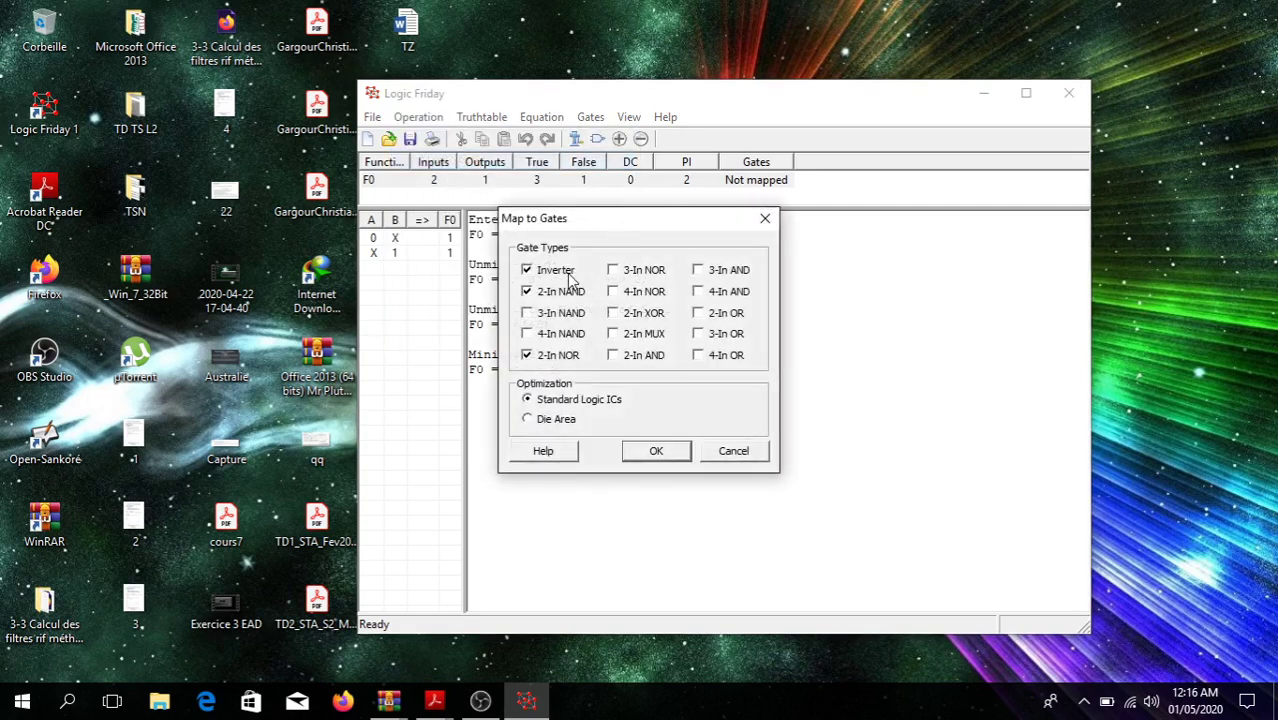
{"action": "left_click_drag", "start_coordinate": [590, 226], "coordinate": [785, 198]}
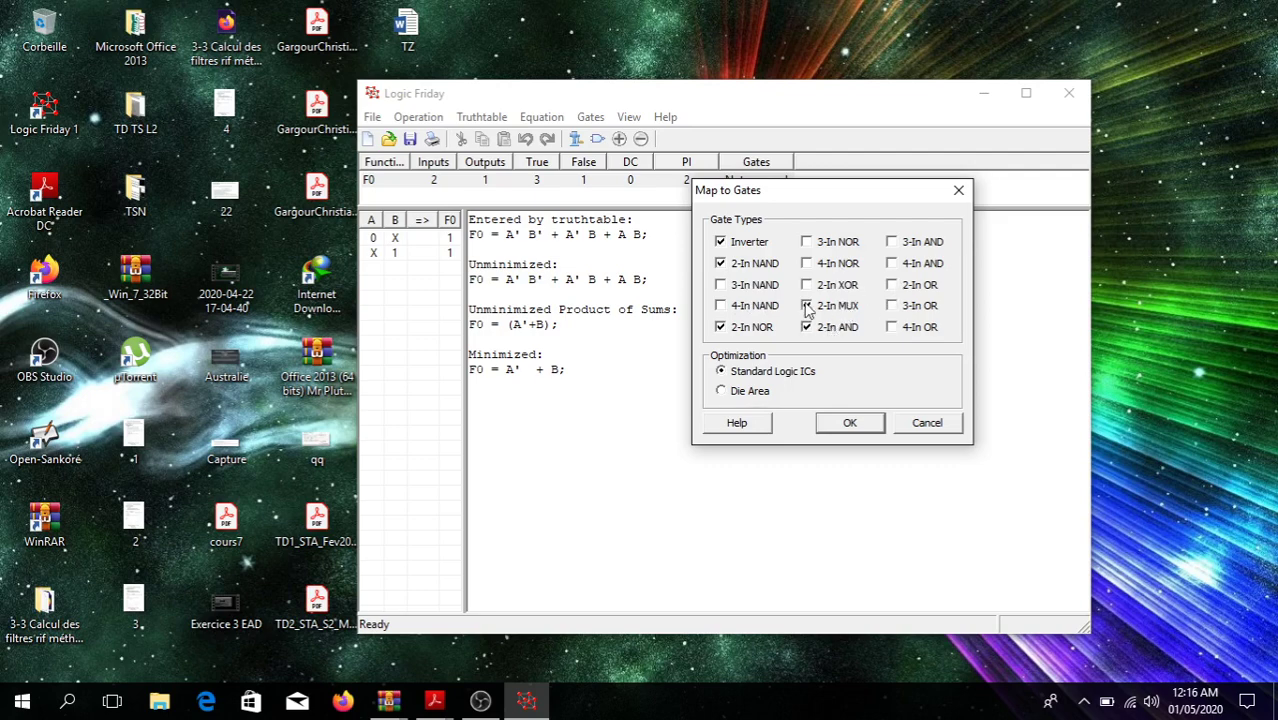
{"action": "left_click", "coordinate": [918, 249]}
{"action": "left_click", "coordinate": [846, 424]}
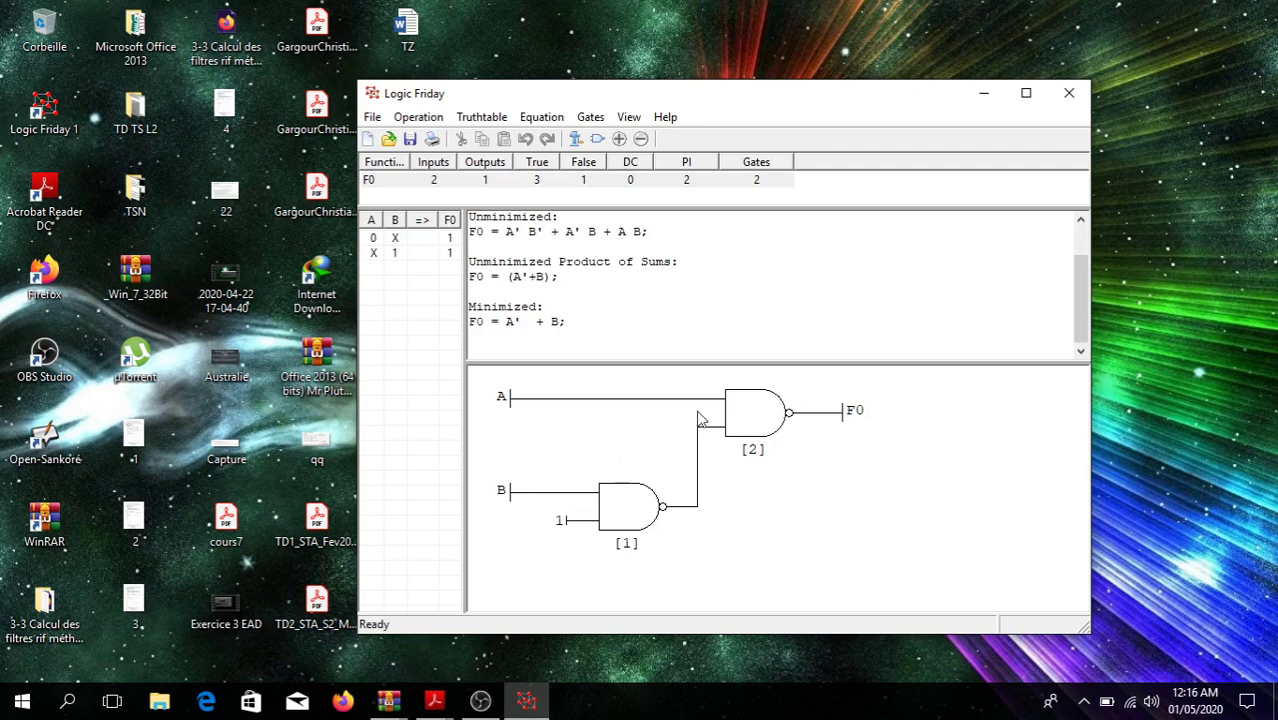
Create a new logic equation and start it with F=.
{"action": "left_click", "coordinate": [372, 141]}
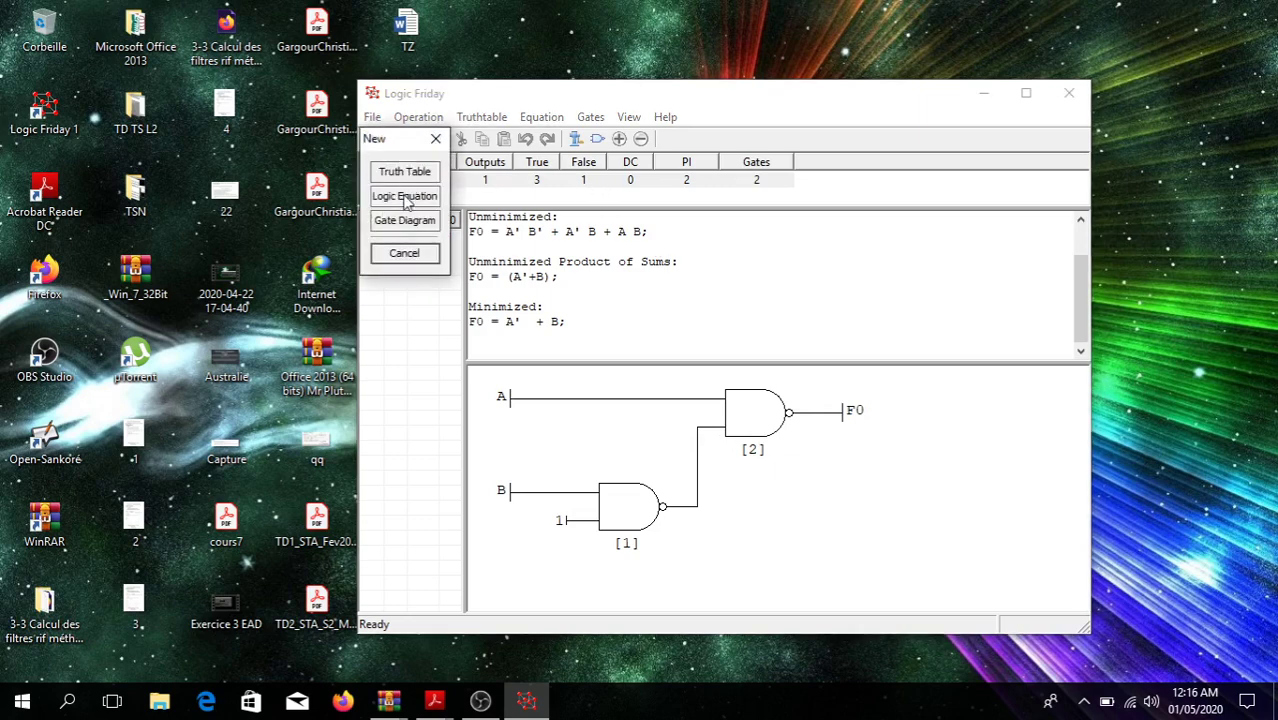
{"action": "left_click", "coordinate": [424, 198]}
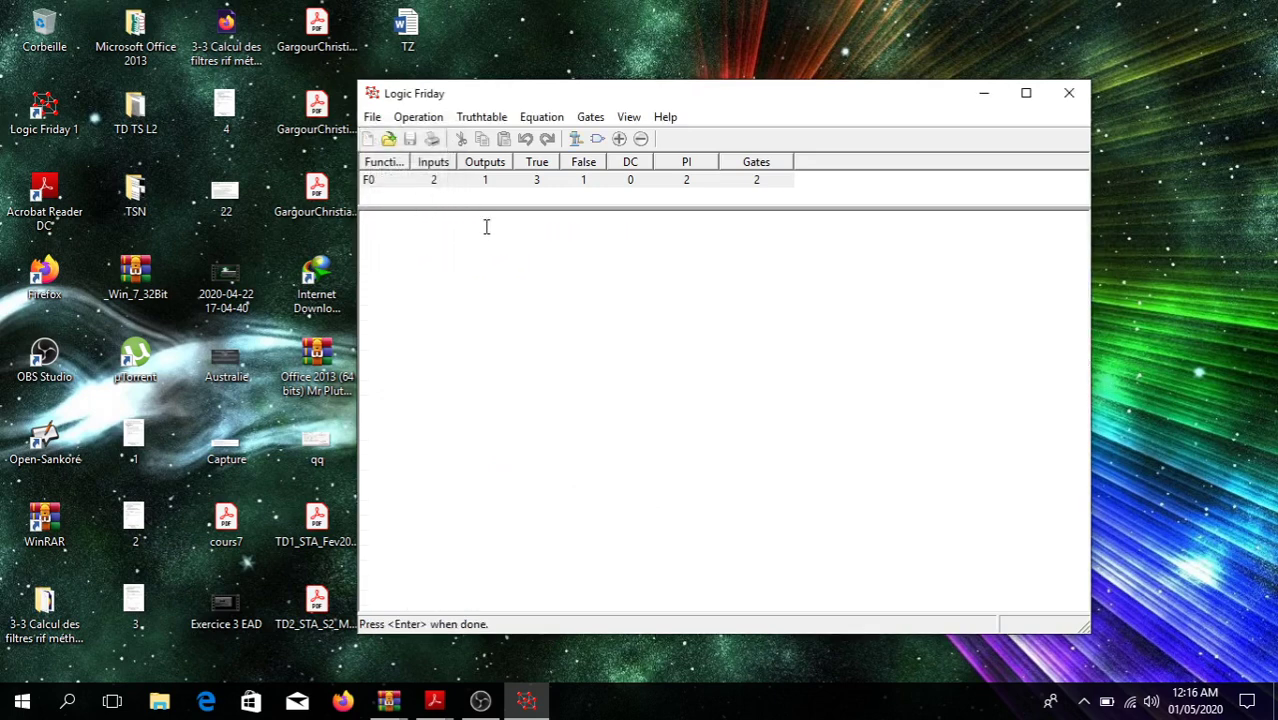
{"action": "type", "text": "F="}
{"action": "left_click_drag", "start_coordinate": [594, 93], "coordinate": [681, 83]}
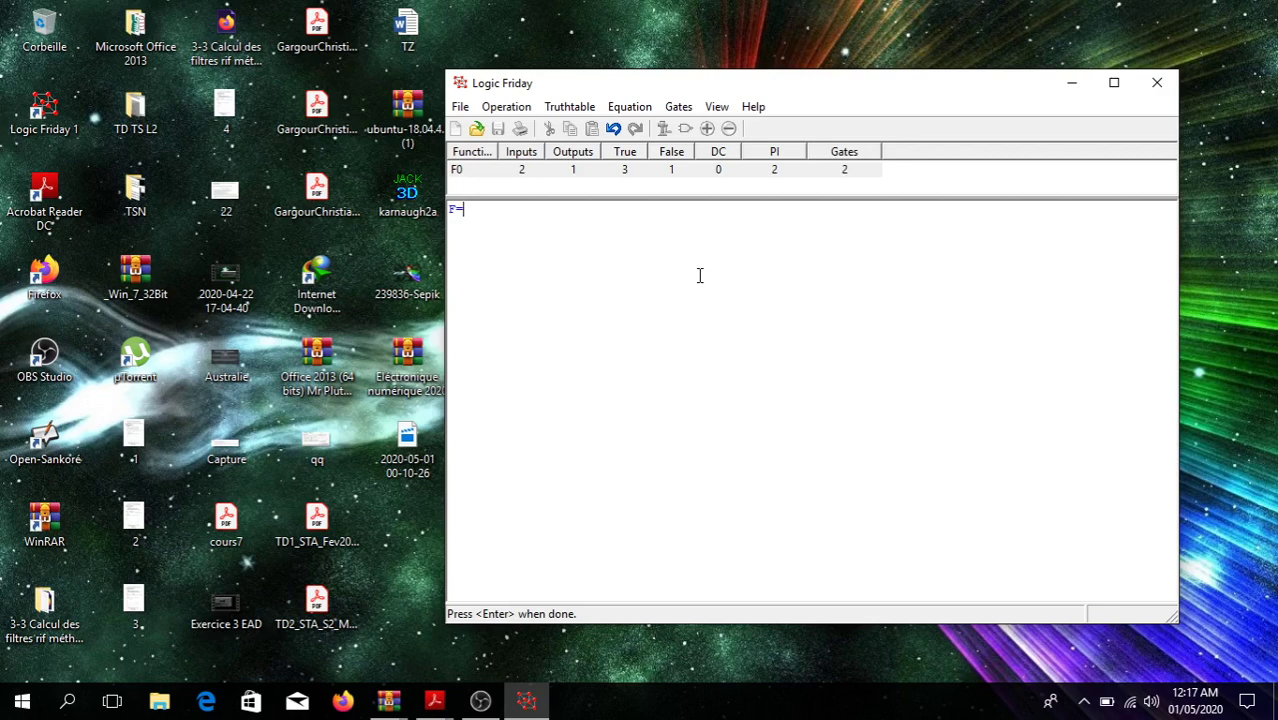
{"action": "type", "text": "a"}
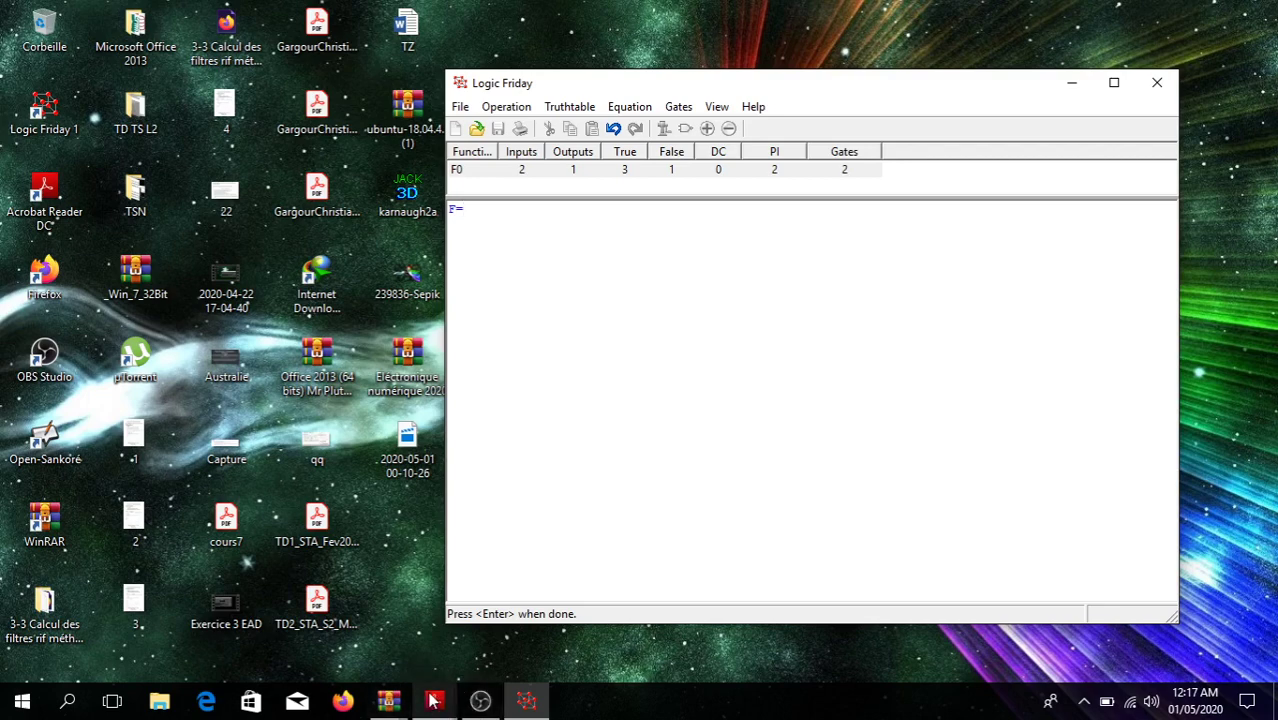
Bring up Recueil d'exercices LCS 1.pdf in Acrobat Reader and place the Logic Friday window beside the Exercice 1 functions.
{"action": "mouse_move", "coordinate": [432, 702]}
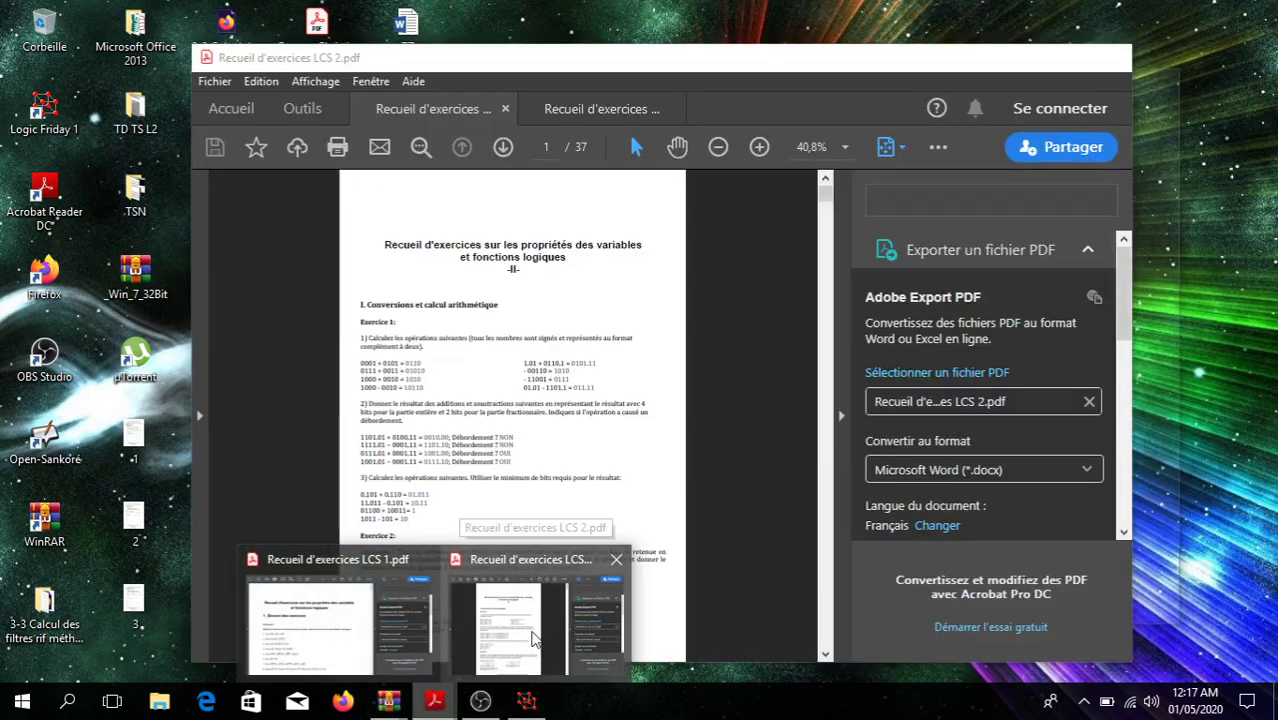
{"action": "left_click", "coordinate": [420, 634]}
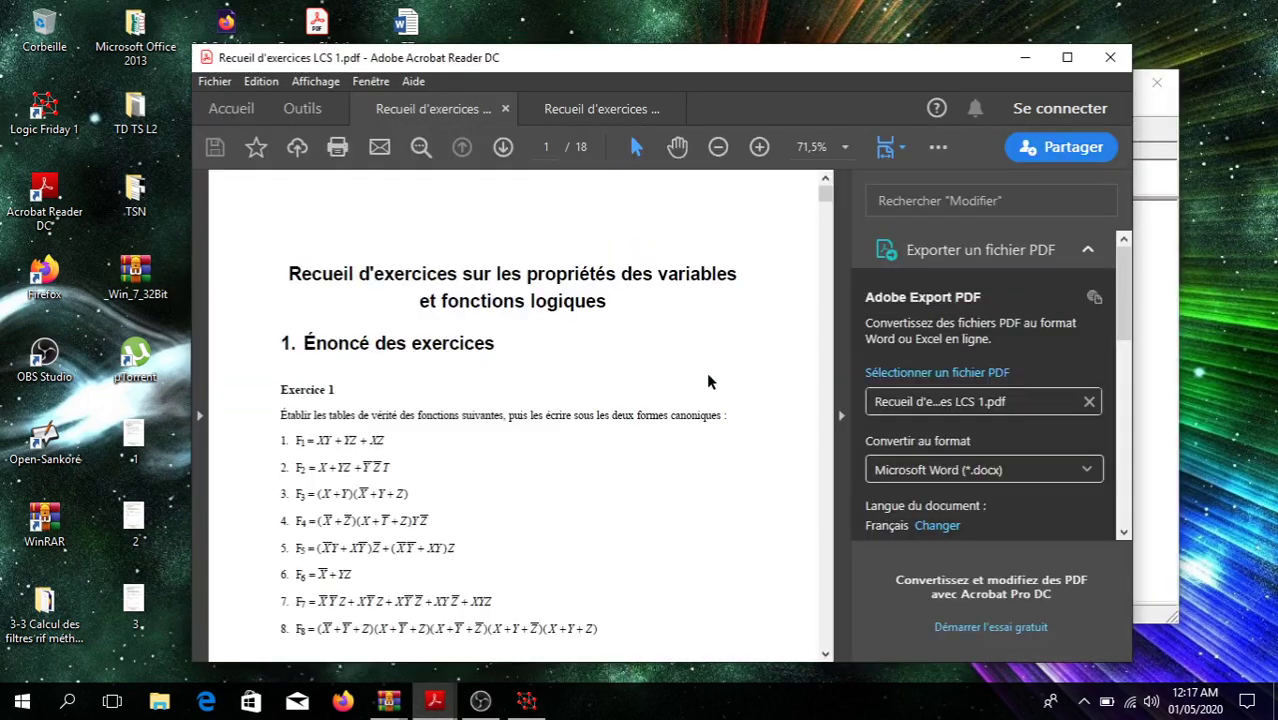
{"action": "left_click_drag", "start_coordinate": [706, 67], "coordinate": [940, 46]}
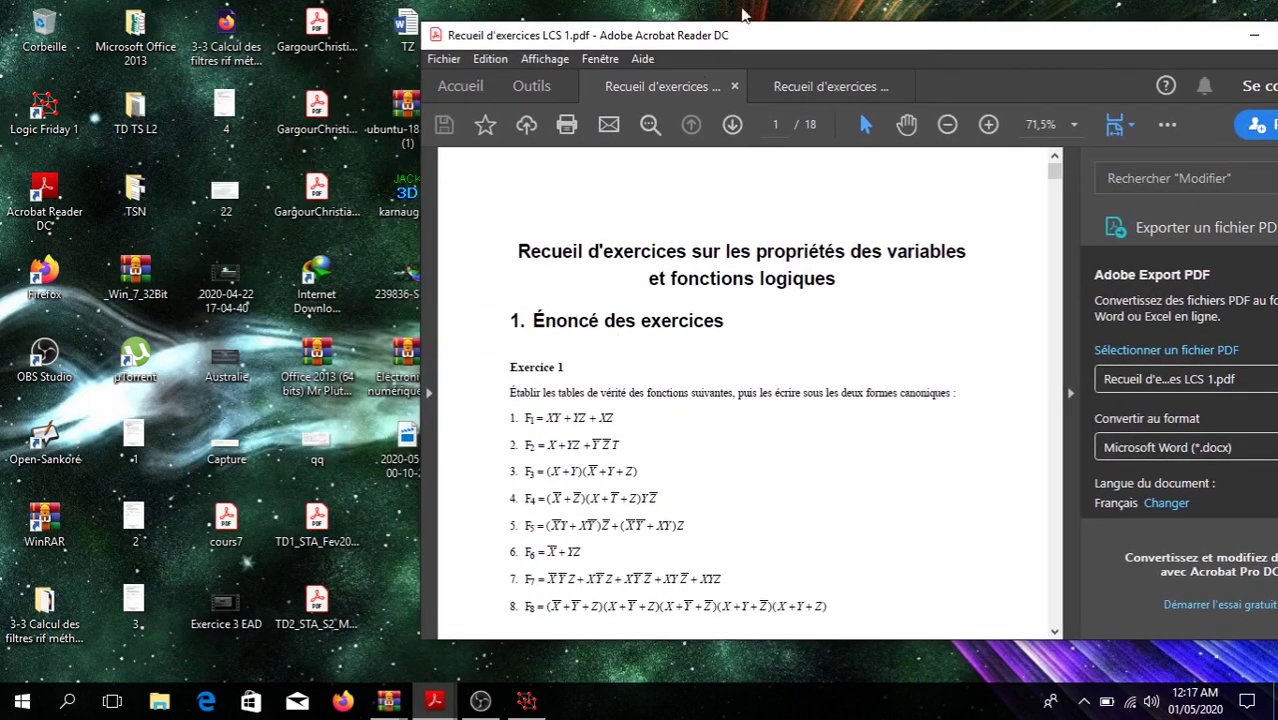
{"action": "double_click", "coordinate": [775, 34]}
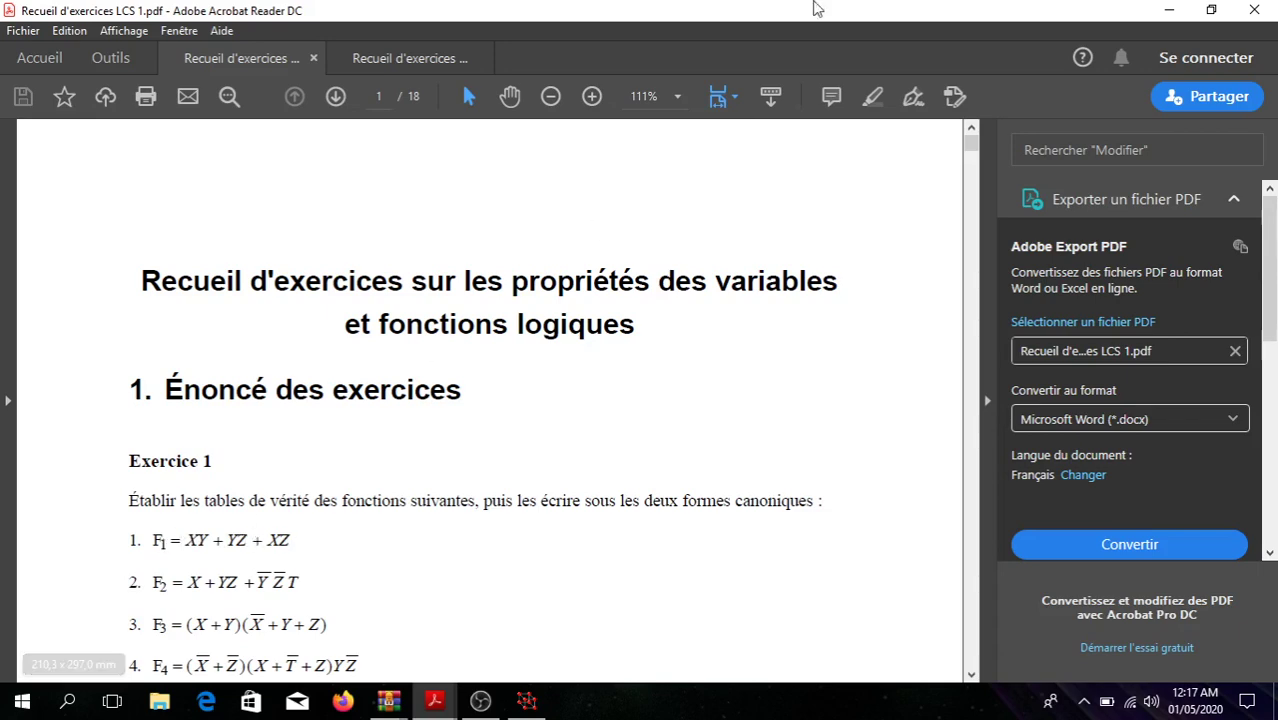
{"action": "key", "text": "super+Down"}
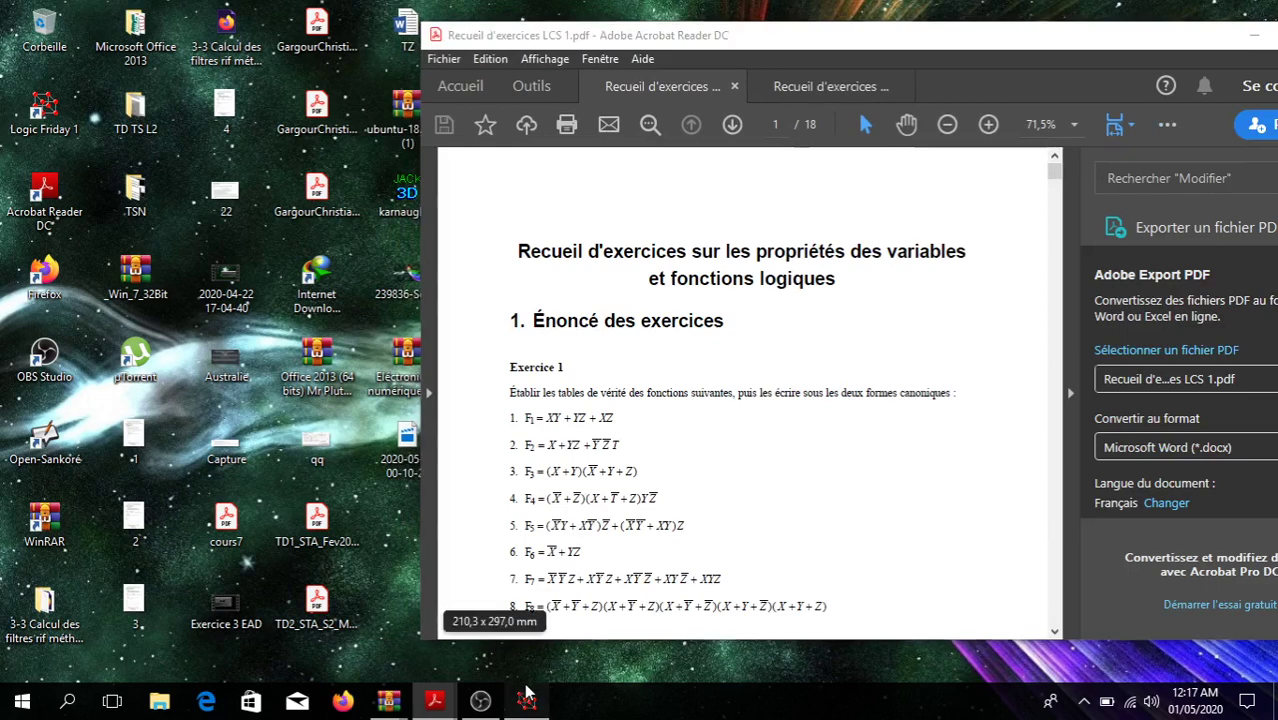
{"action": "left_click", "coordinate": [520, 698]}
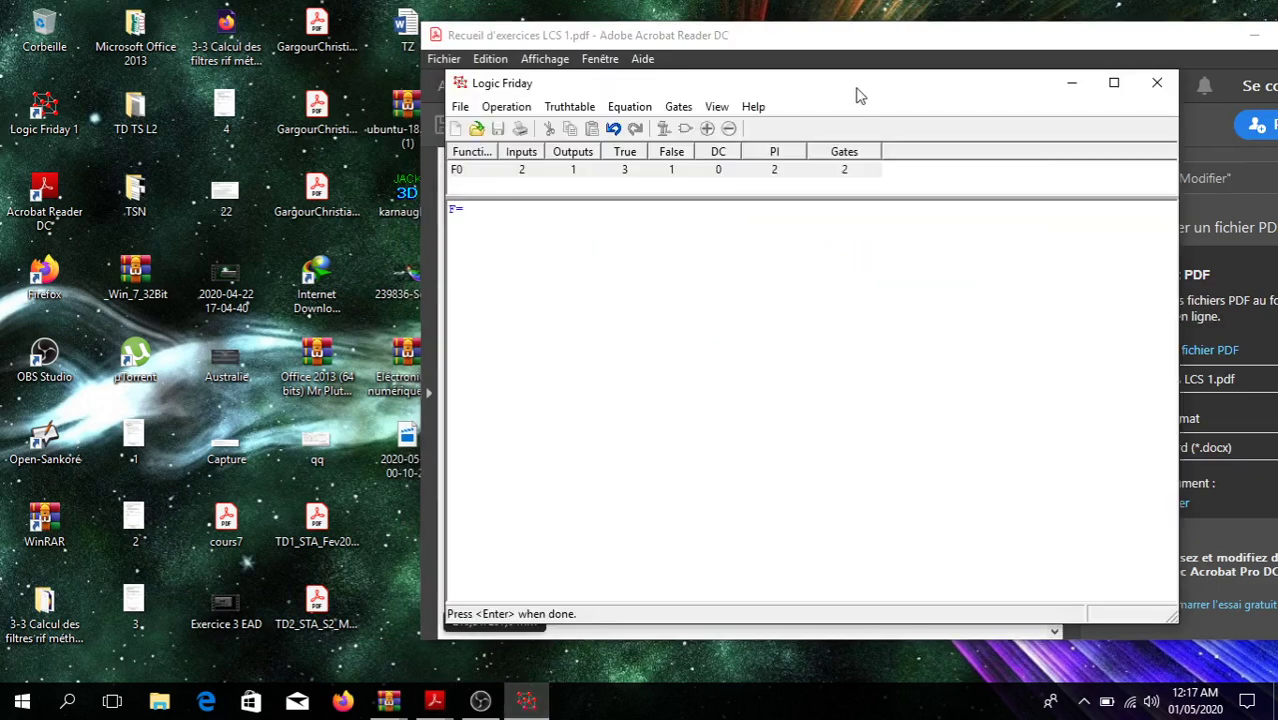
{"action": "left_click_drag", "start_coordinate": [856, 94], "coordinate": [1190, 105]}
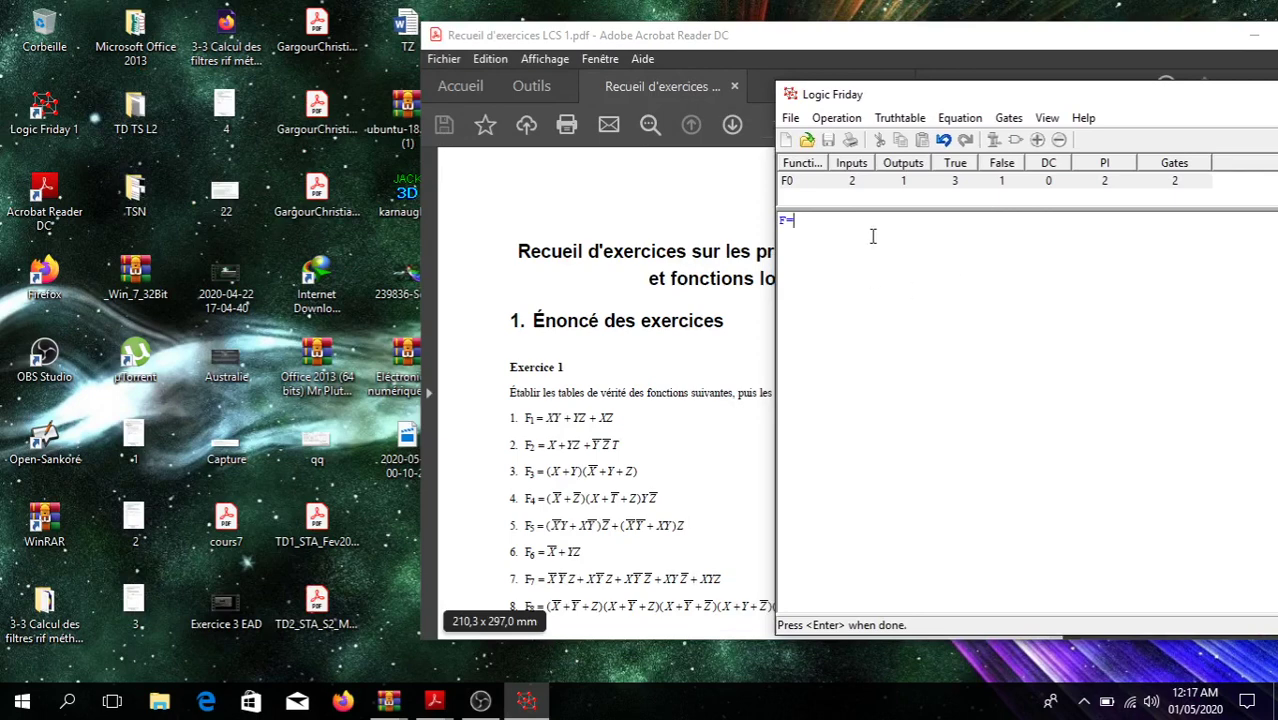
Complete the equation as F=x*y+y*z+x*z; and submit it.
{"action": "type", "text": "x*y+y*z+x*z"}
{"action": "key", "text": "Return"}
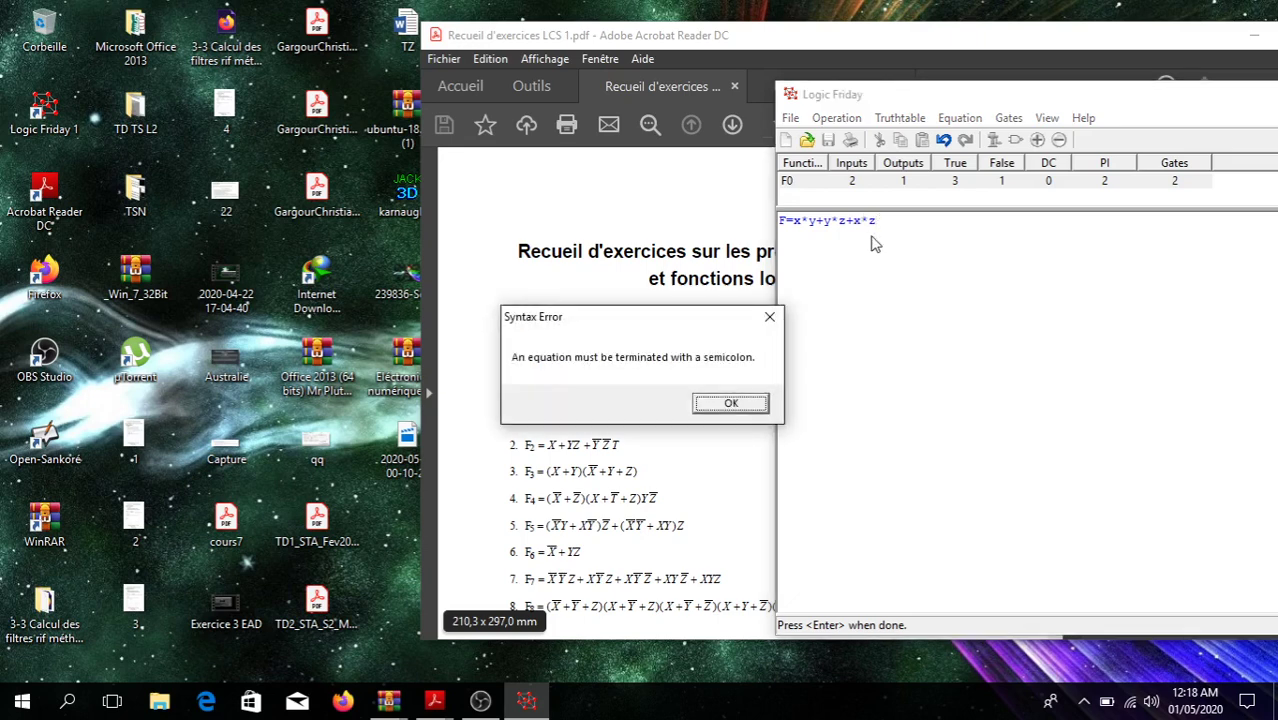
{"action": "left_click", "coordinate": [724, 405]}
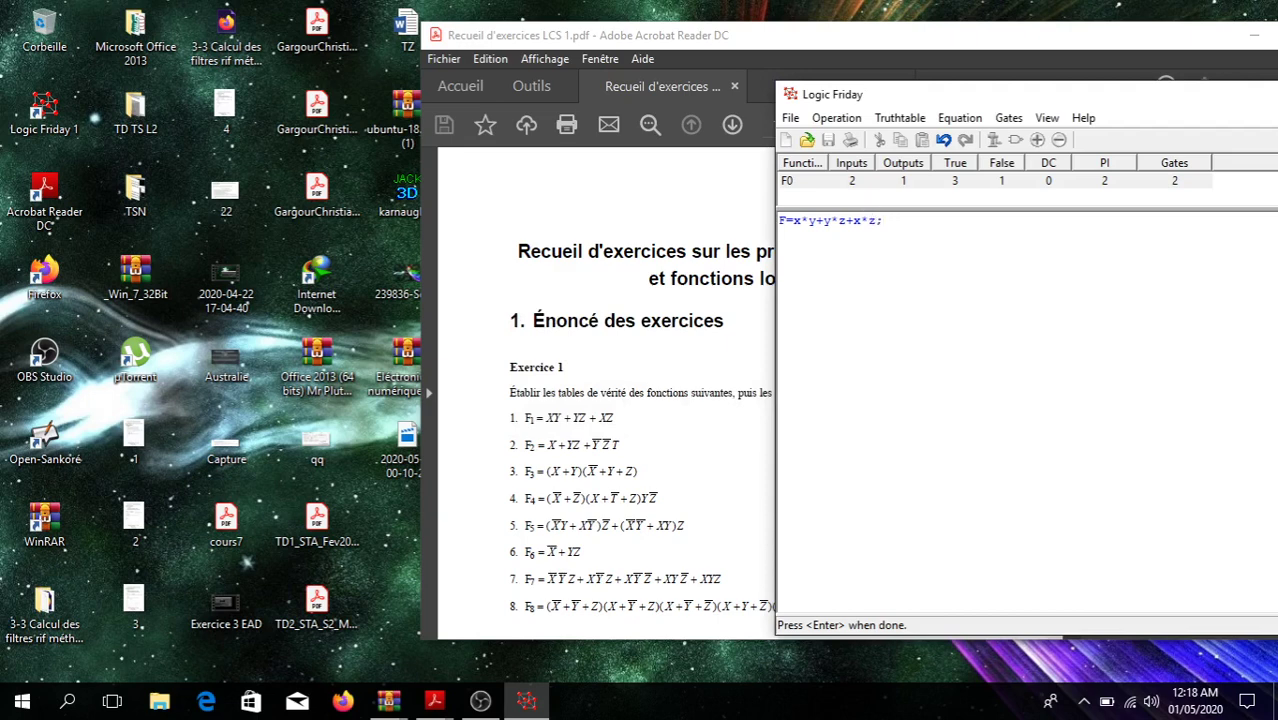
{"action": "key", "text": "Return"}
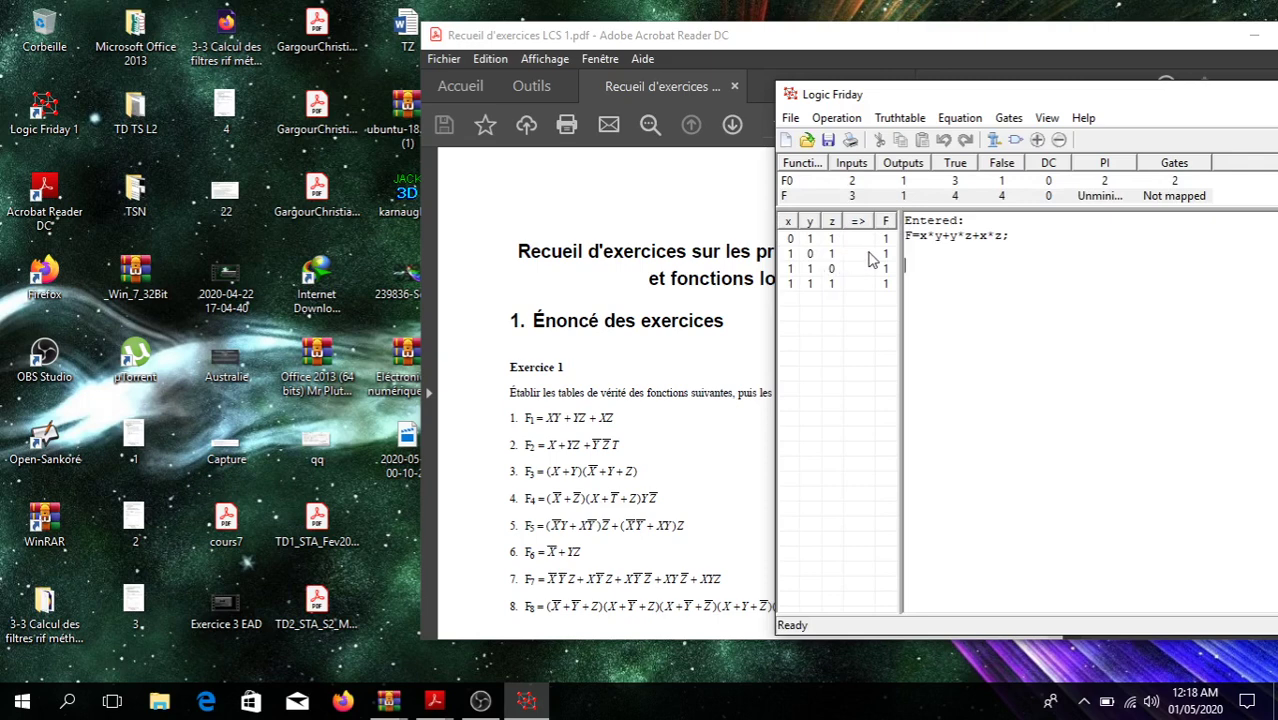
Show all rows of F's truth table and generate its unminimized sum-of-products and product-of-sums equations.
{"action": "left_click", "coordinate": [916, 120]}
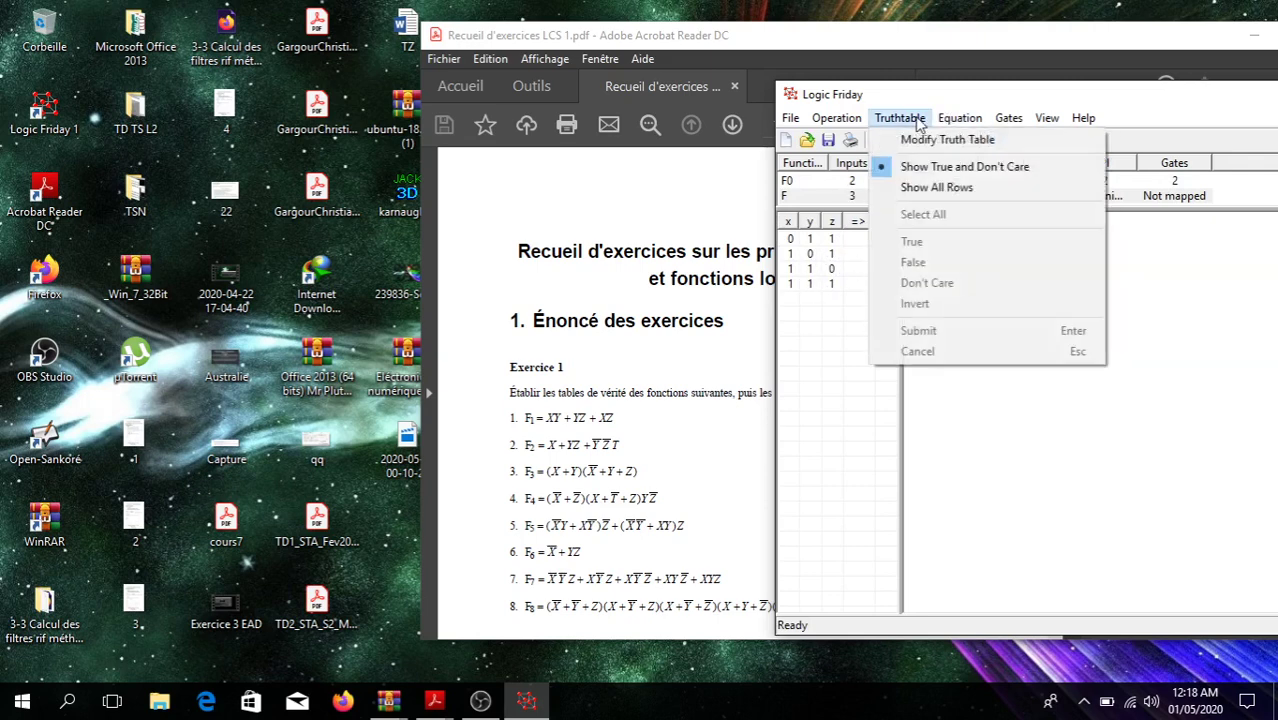
{"action": "left_click", "coordinate": [966, 189]}
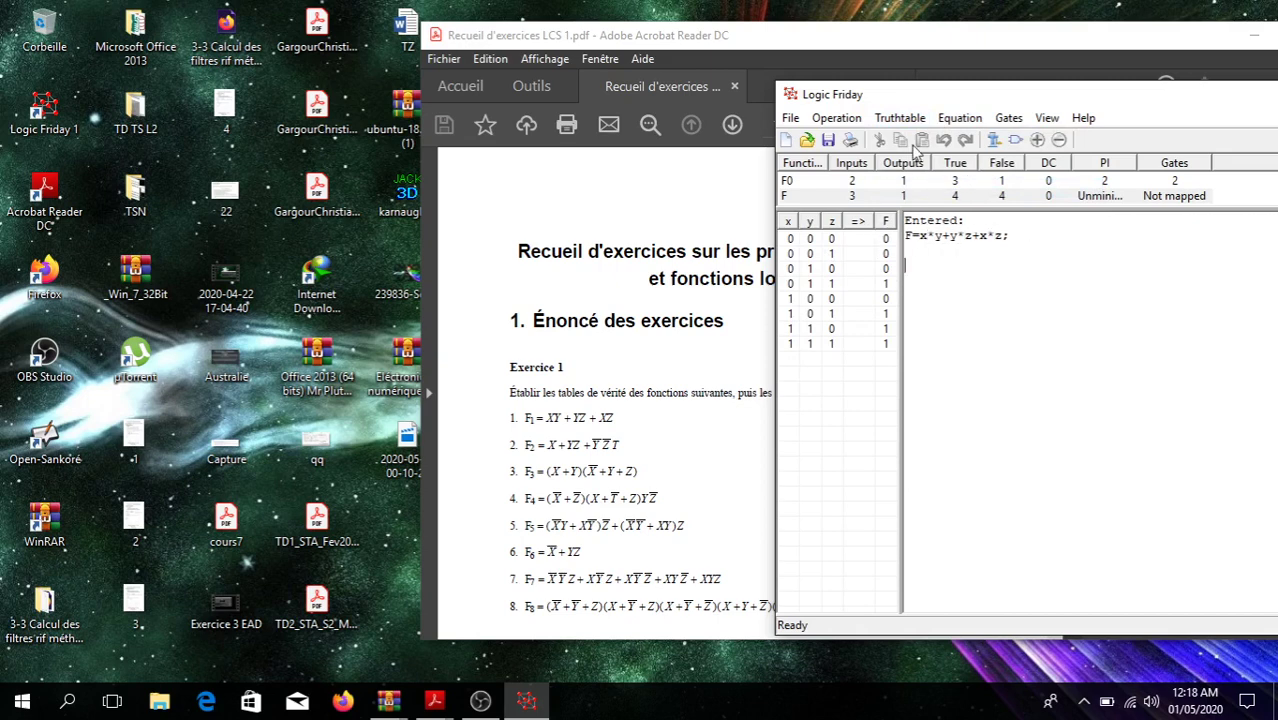
{"action": "left_click", "coordinate": [900, 118]}
{"action": "mouse_move", "coordinate": [965, 119]}
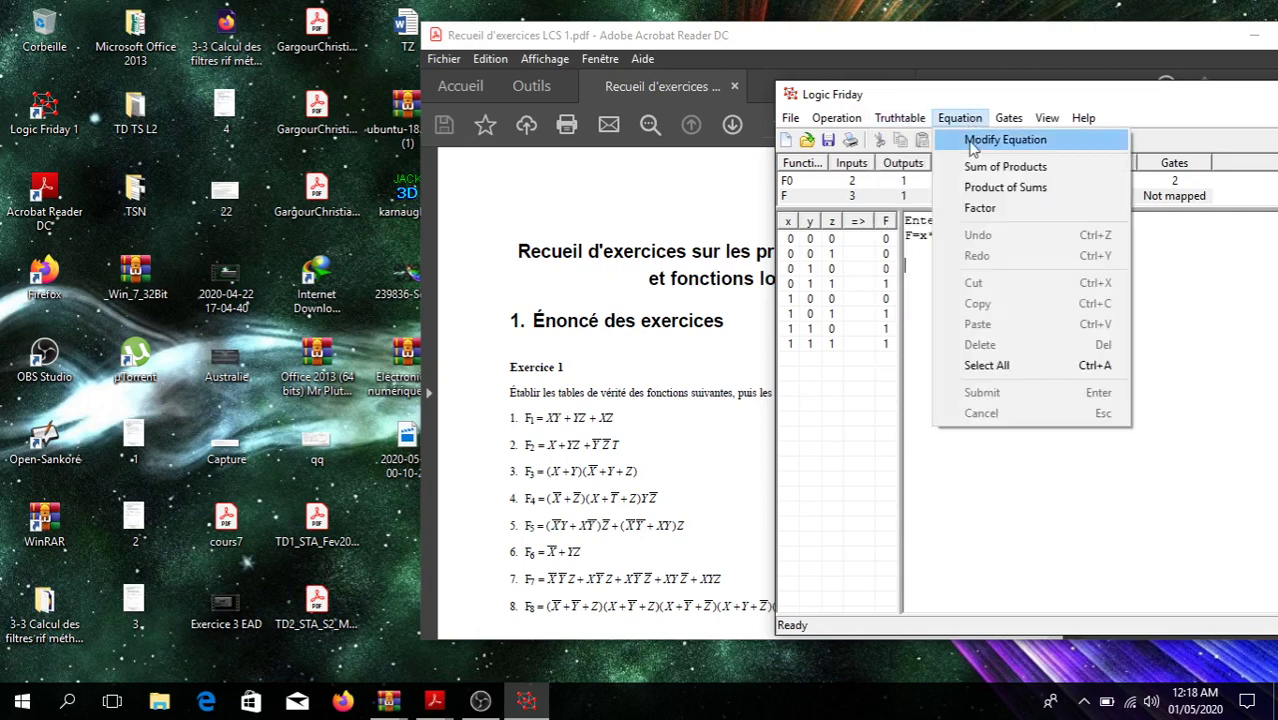
{"action": "left_click", "coordinate": [1038, 168]}
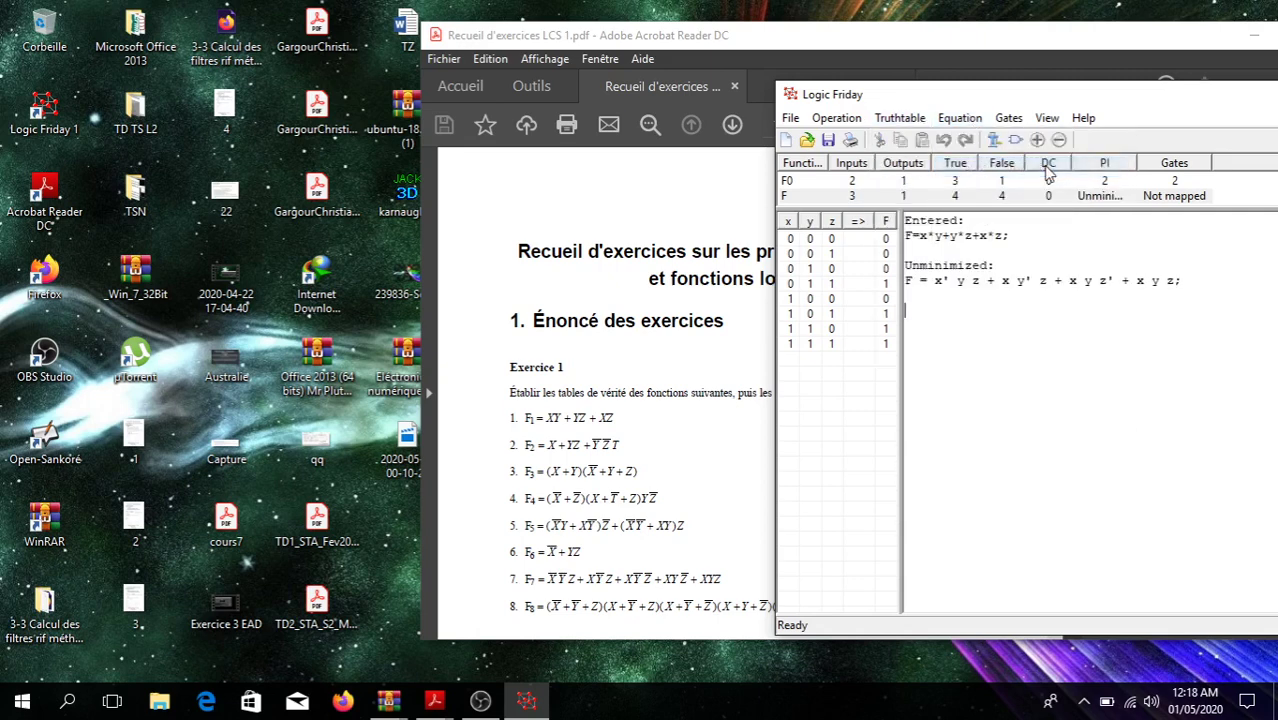
{"action": "left_click", "coordinate": [960, 118]}
{"action": "left_click", "coordinate": [994, 189]}
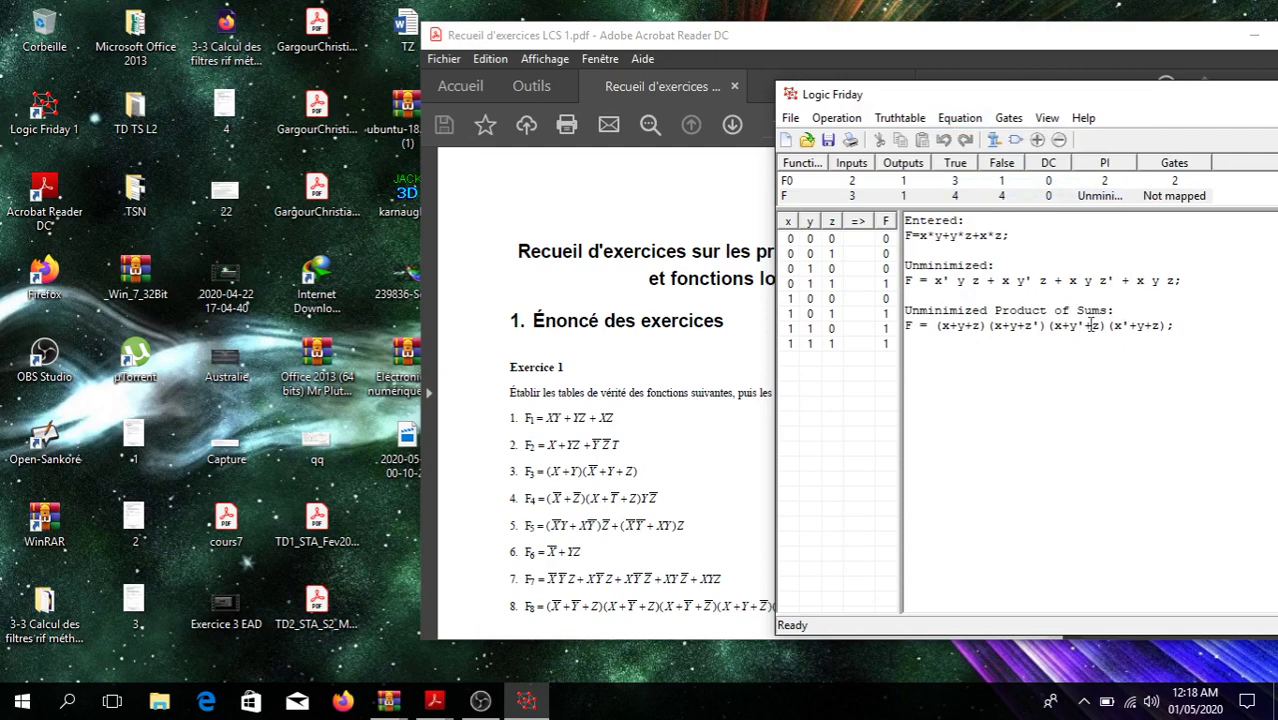
Minimize function F using the Fast mode.
{"action": "left_click", "coordinate": [820, 118]}
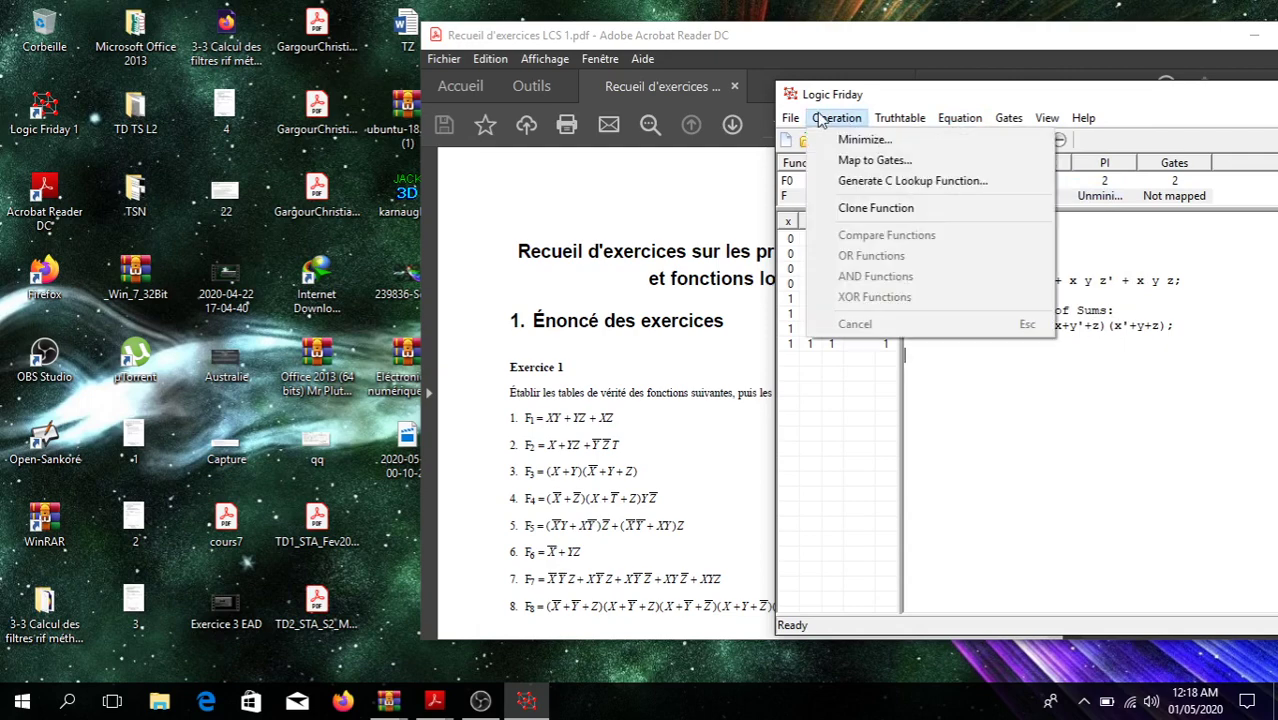
{"action": "left_click", "coordinate": [862, 140]}
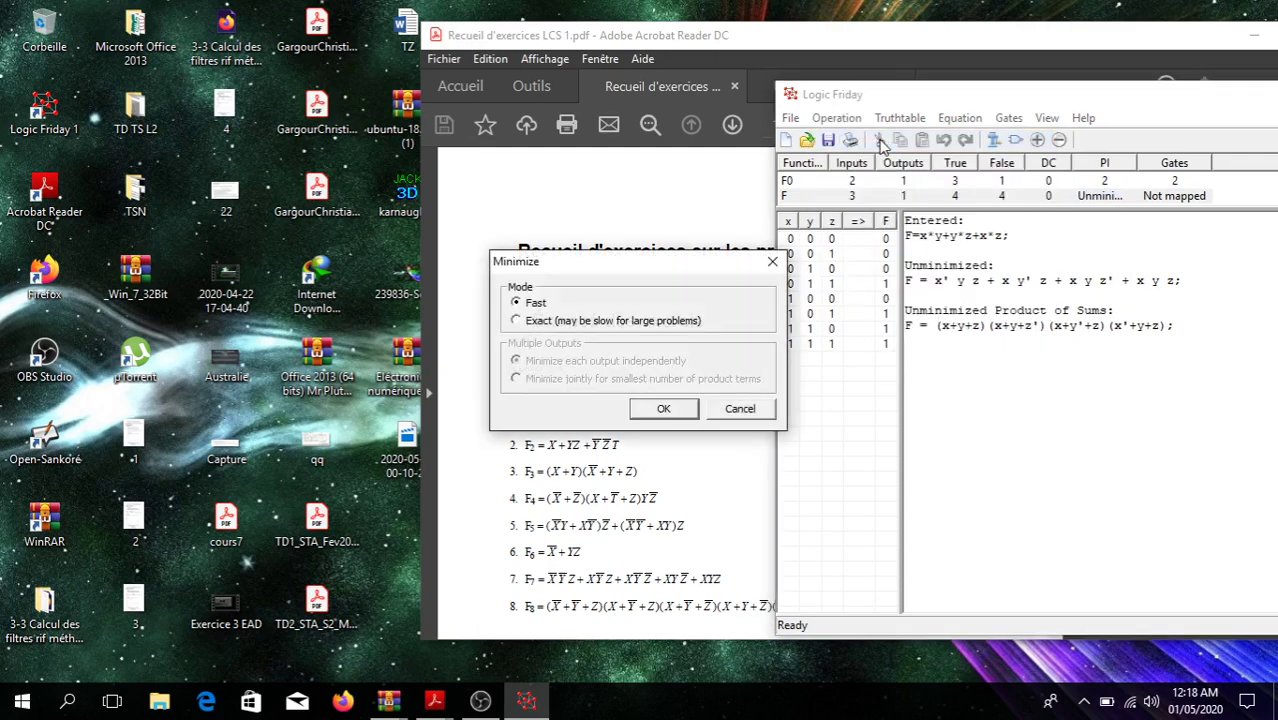
{"action": "left_click", "coordinate": [663, 410]}
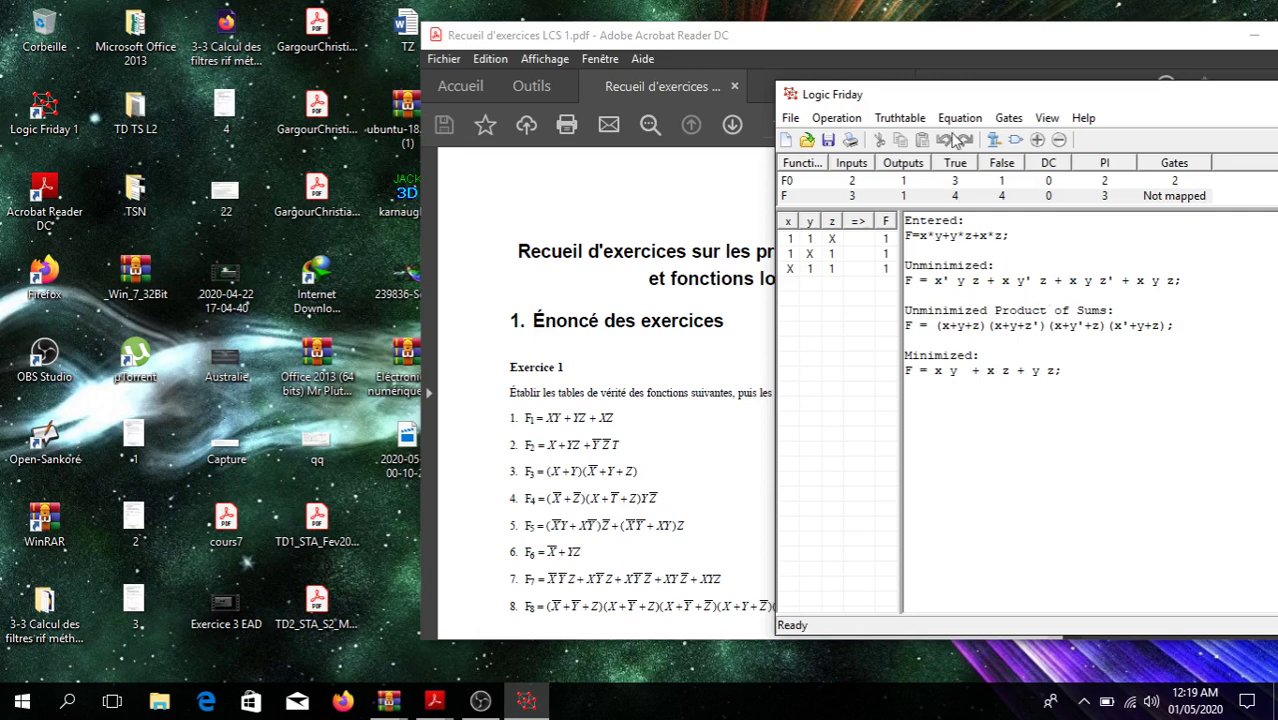
Map F to 2-input NAND gates with Standard Logic ICs optimization and maximize the window to view the diagram.
{"action": "left_click", "coordinate": [893, 118]}
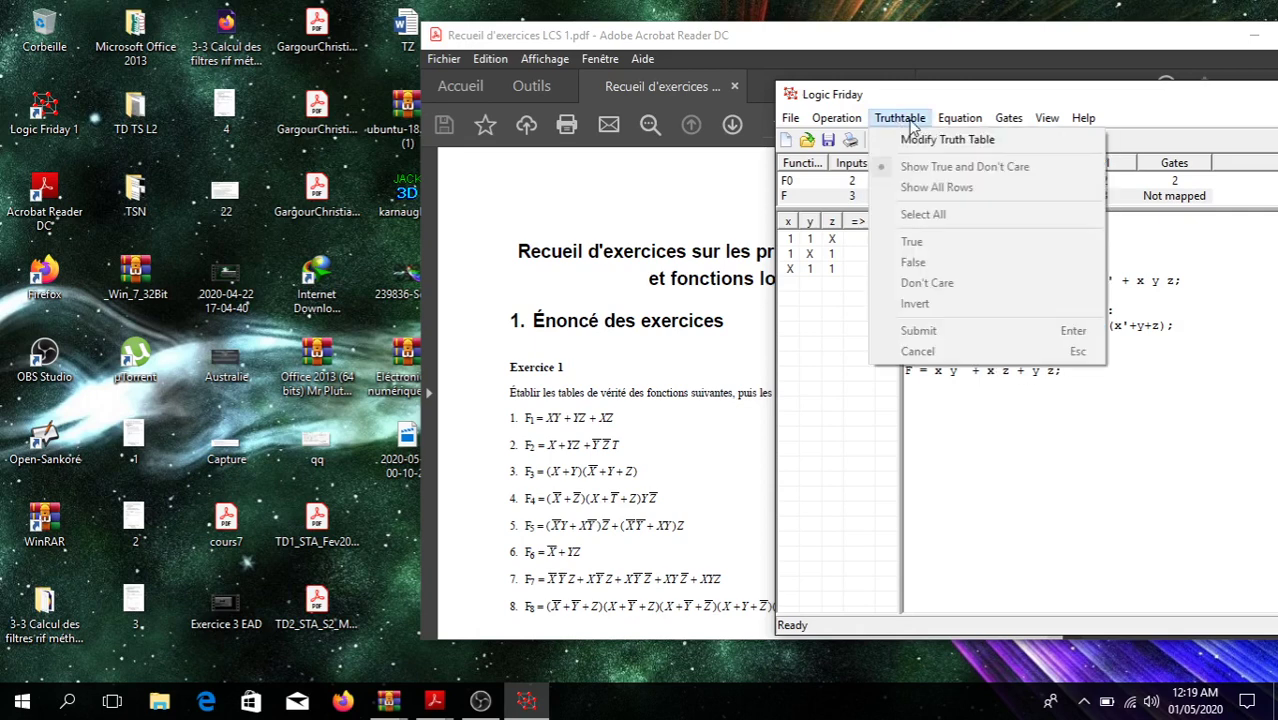
{"action": "left_click", "coordinate": [790, 118]}
{"action": "left_click", "coordinate": [822, 122]}
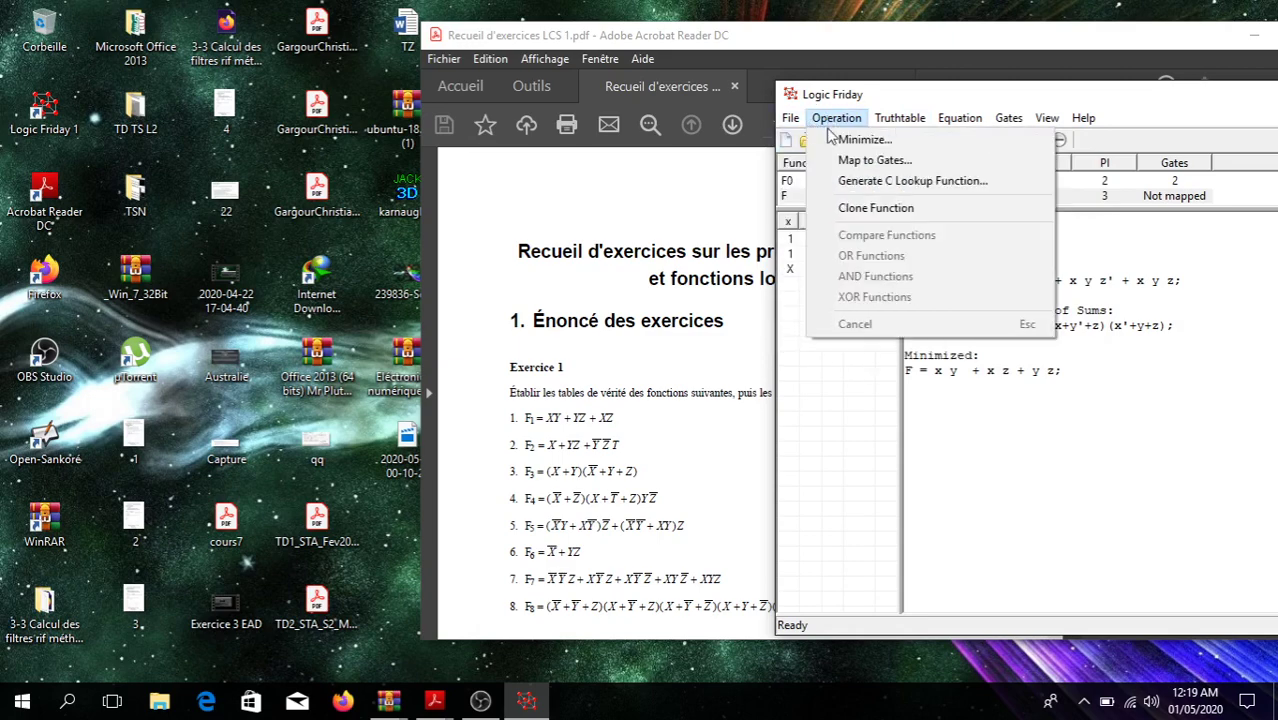
{"action": "left_click", "coordinate": [886, 160]}
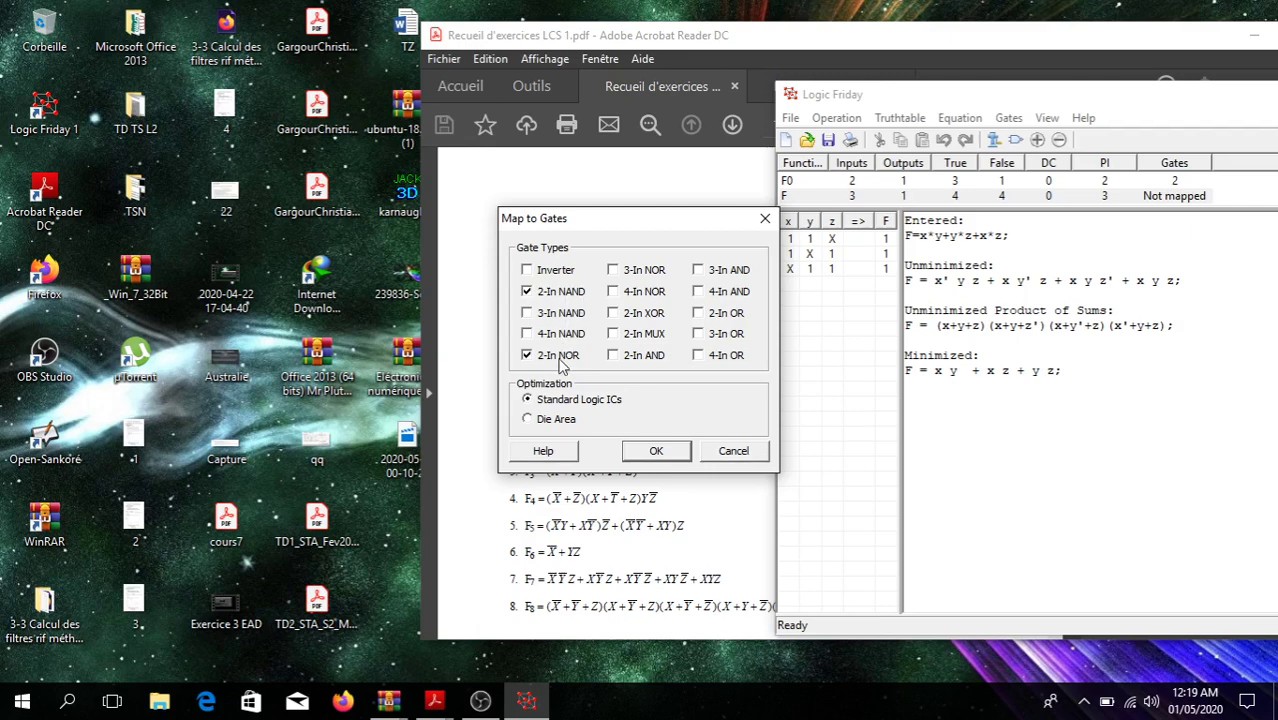
{"action": "left_click", "coordinate": [656, 451]}
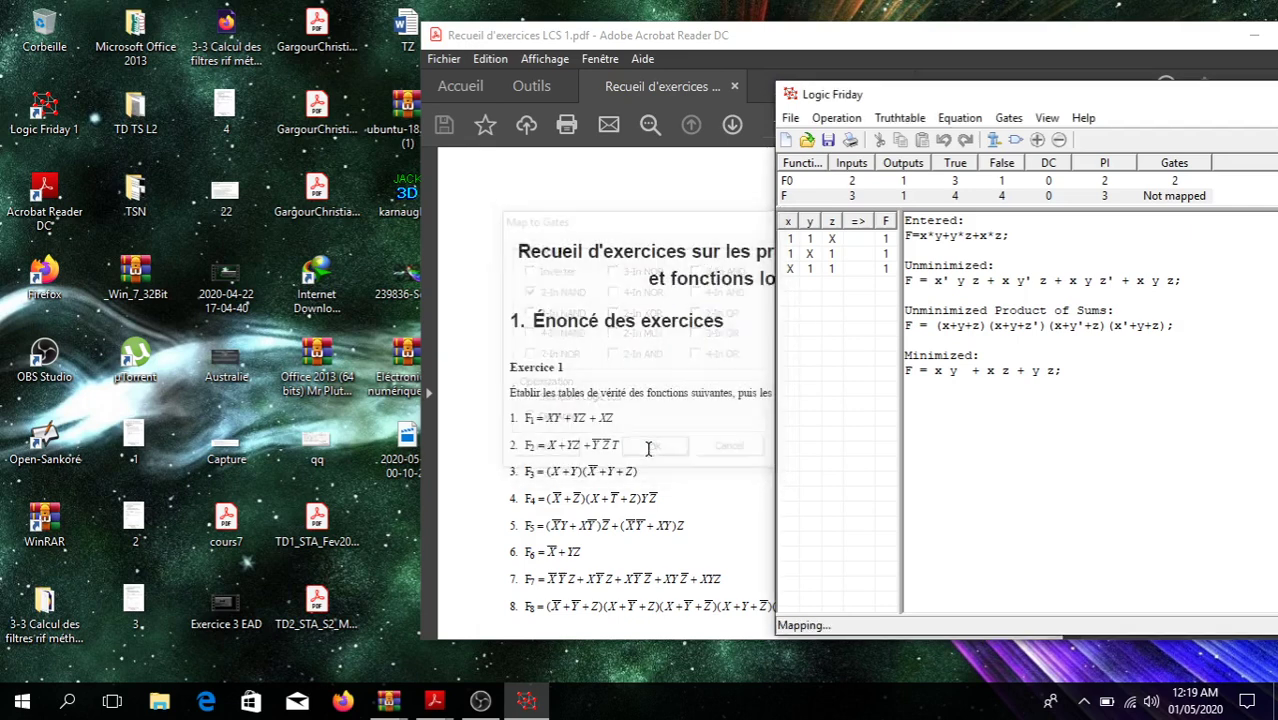
{"action": "double_click", "coordinate": [1115, 95]}
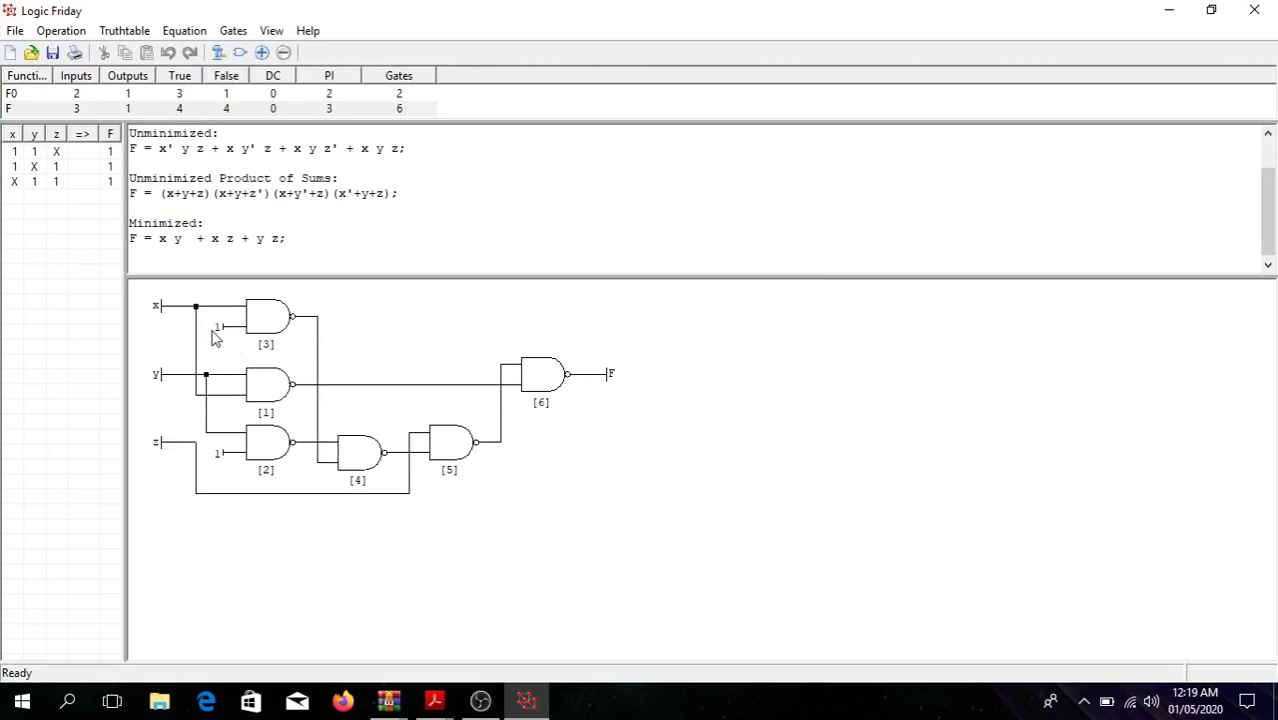
Switch to the Acrobat Reader exercise PDF, maximize it, and examine the Exercice 1 solution for F1 on page 7.
{"action": "left_click", "coordinate": [1172, 10]}
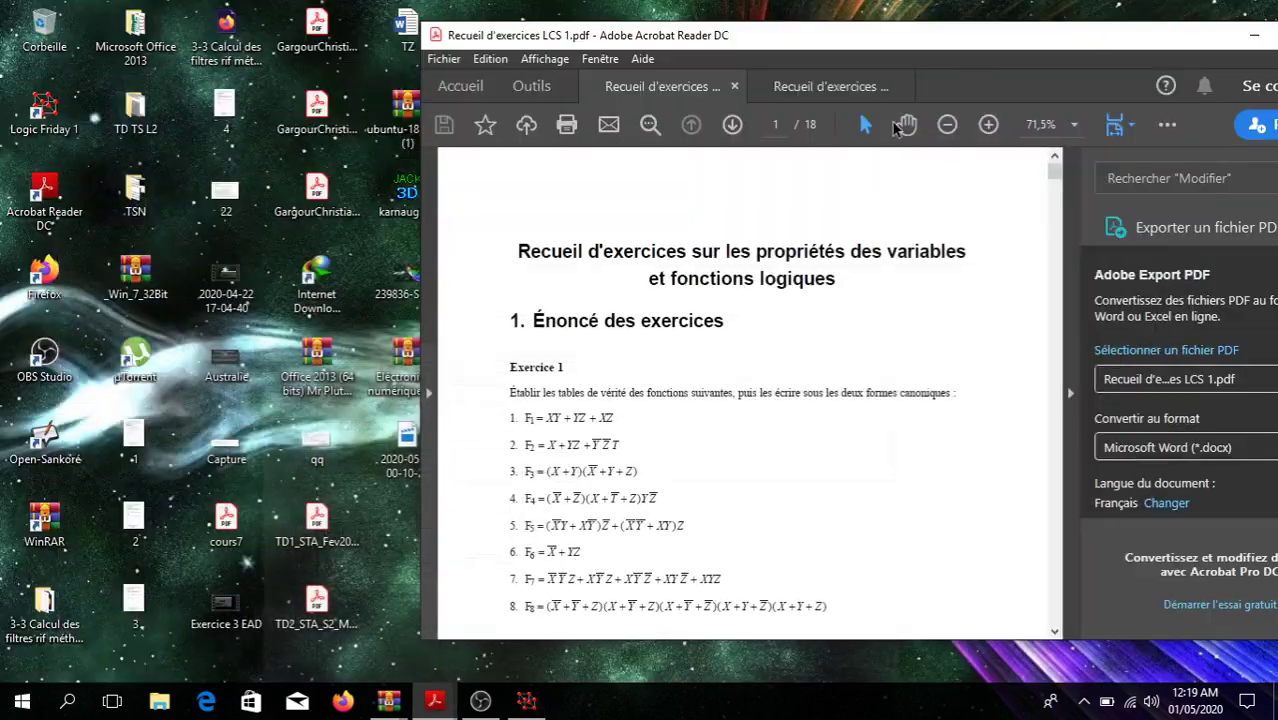
{"action": "double_click", "coordinate": [1002, 32]}
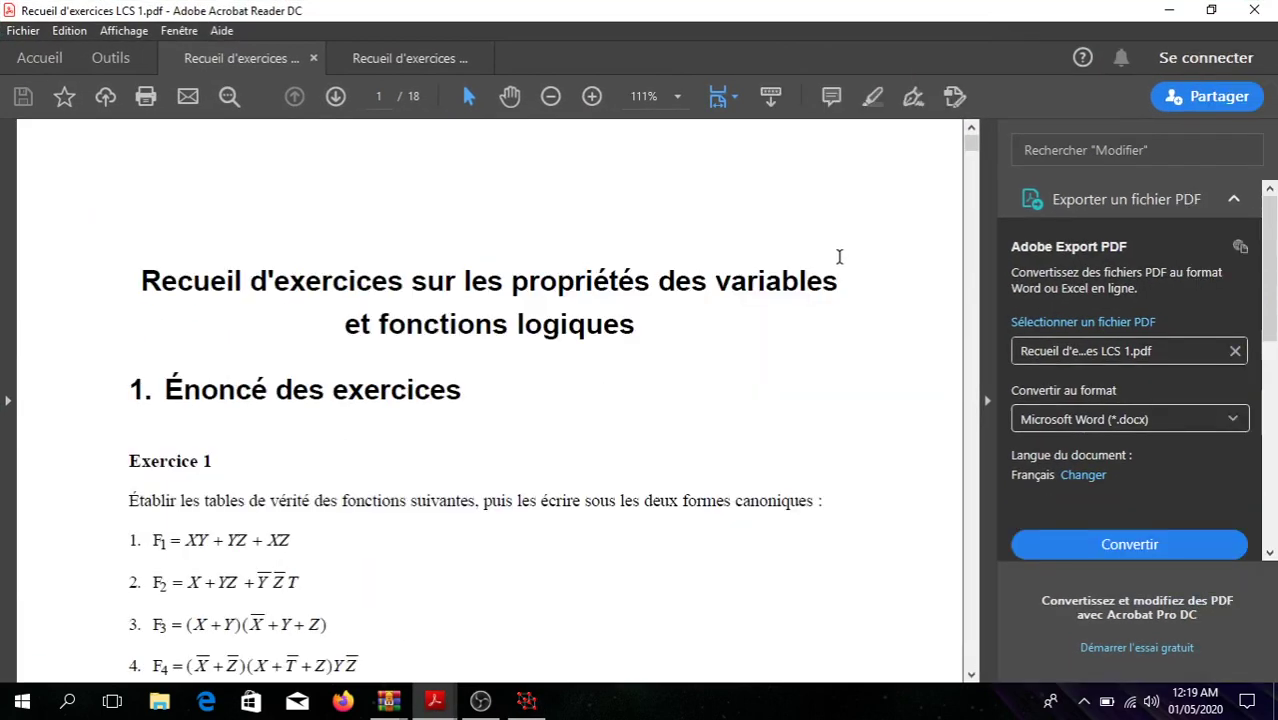
{"action": "scroll", "coordinate": [895, 383], "scroll_direction": "down", "scroll_amount": 15}
{"action": "scroll", "coordinate": [895, 383], "scroll_direction": "down", "scroll_amount": 20}
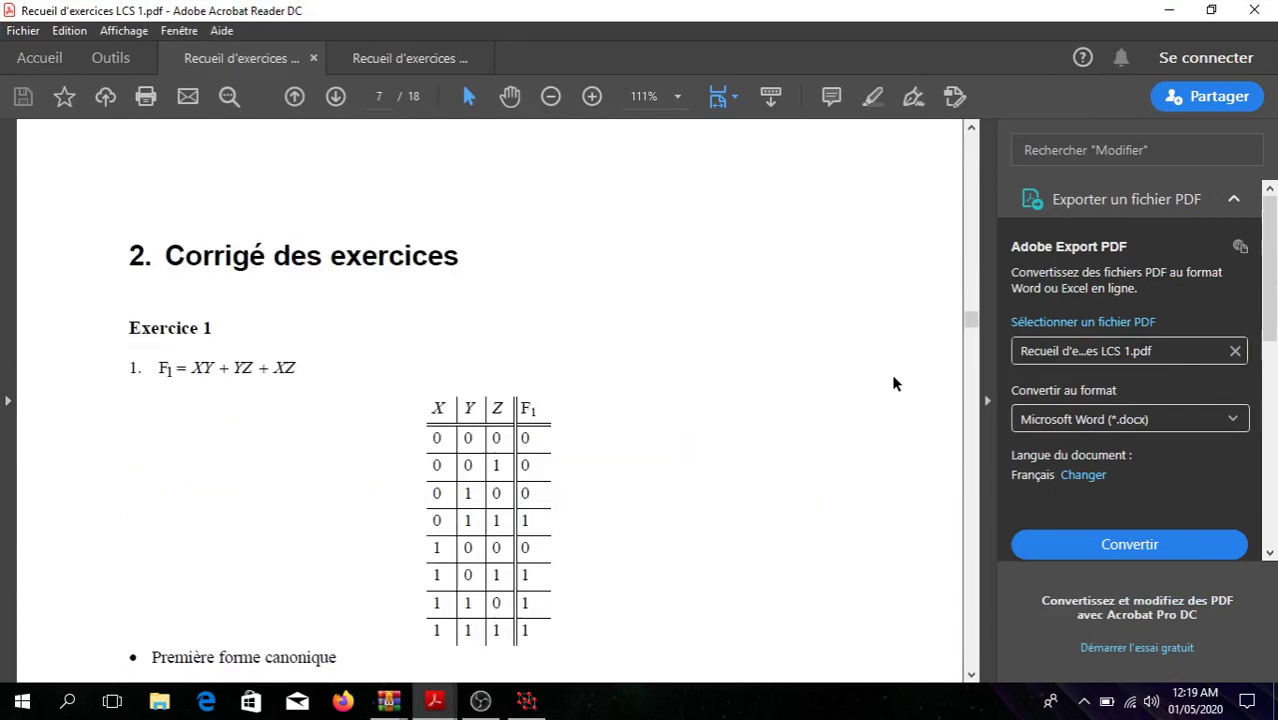
{"action": "scroll", "coordinate": [895, 383], "scroll_direction": "down", "scroll_amount": 3}
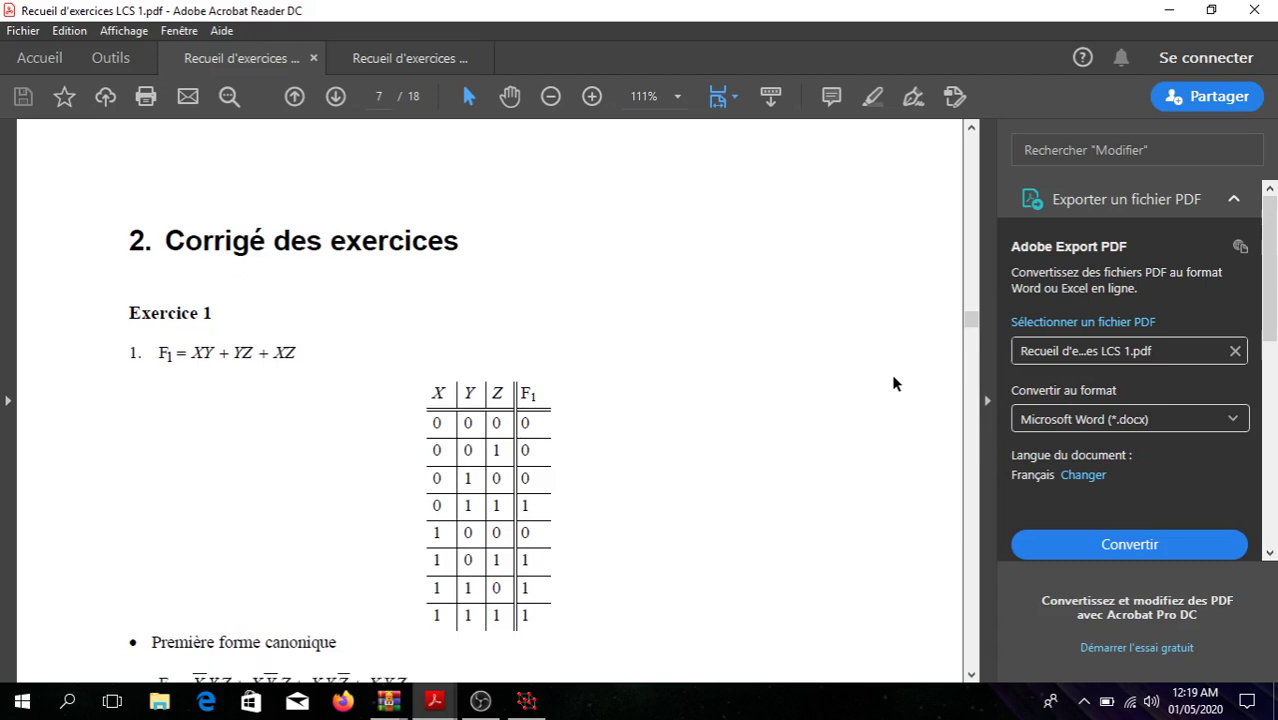
Examine F1's canonical forms in the PDF, minimize the reader, and launch karnaugh2a from the desktop, moving its window clear of the files.
{"action": "scroll", "coordinate": [895, 383], "scroll_direction": "down", "scroll_amount": 2}
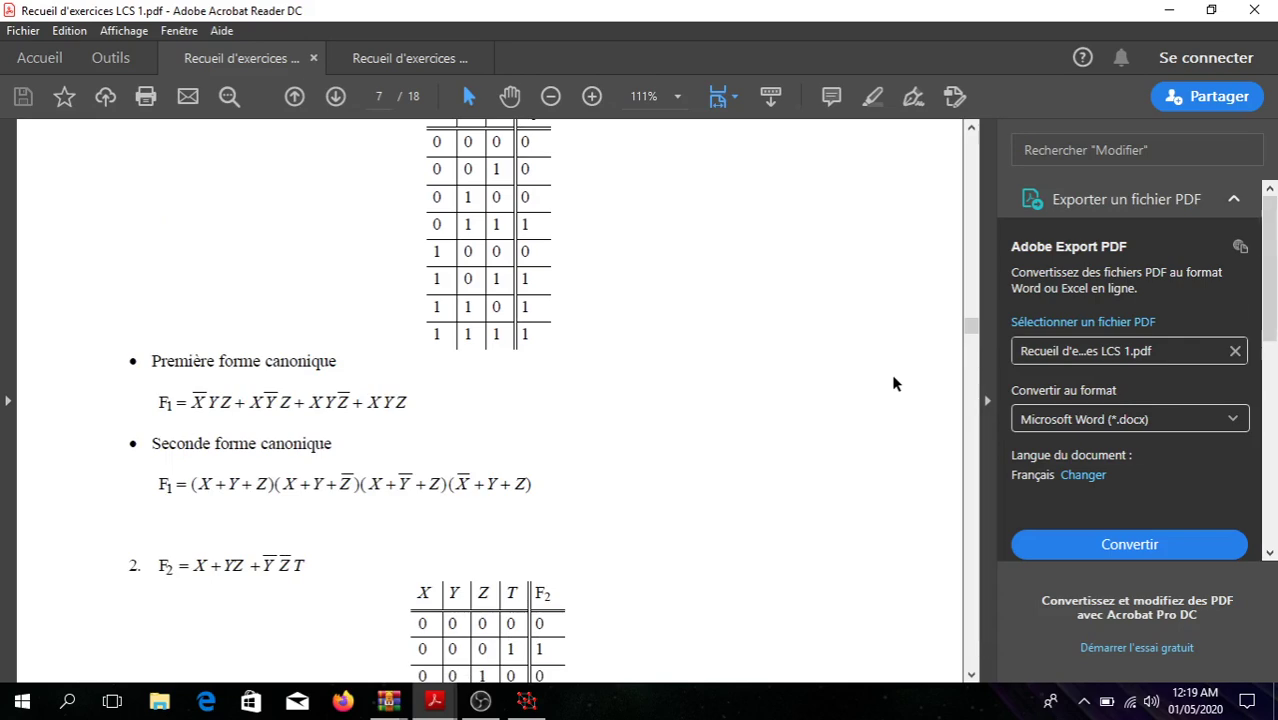
{"action": "left_click", "coordinate": [1169, 10]}
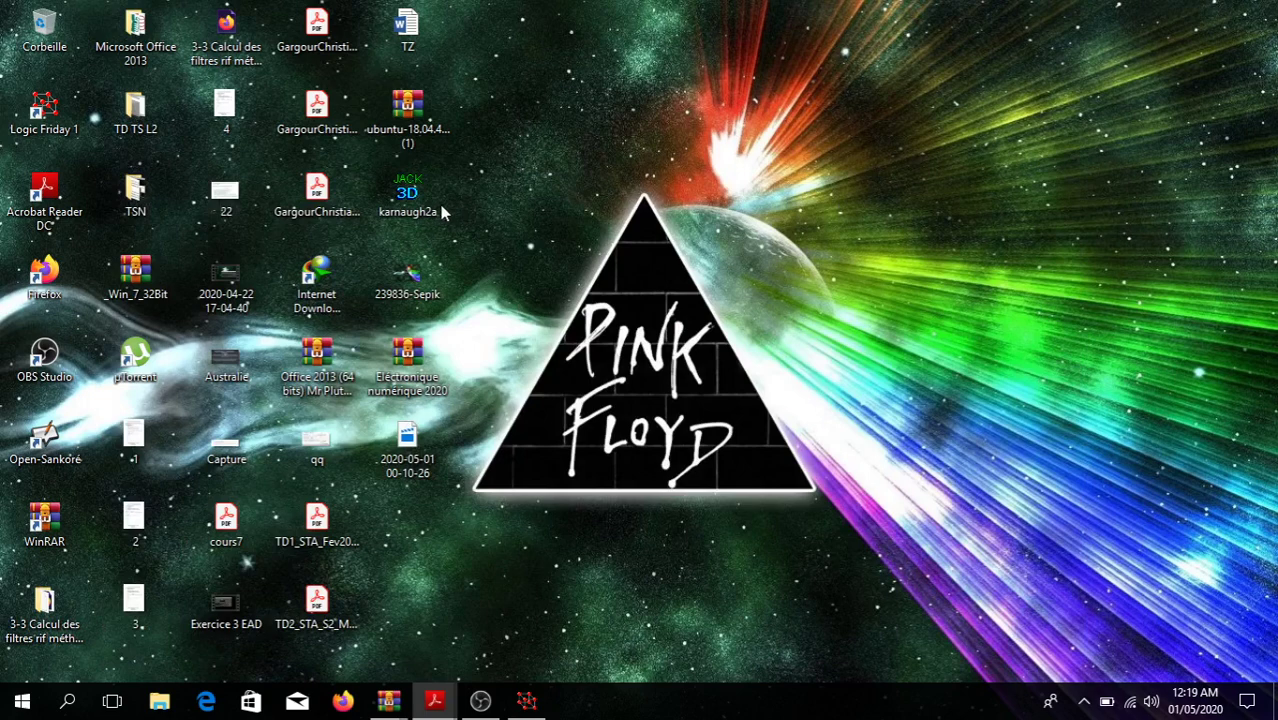
{"action": "left_click", "coordinate": [400, 207]}
{"action": "double_click", "coordinate": [400, 207]}
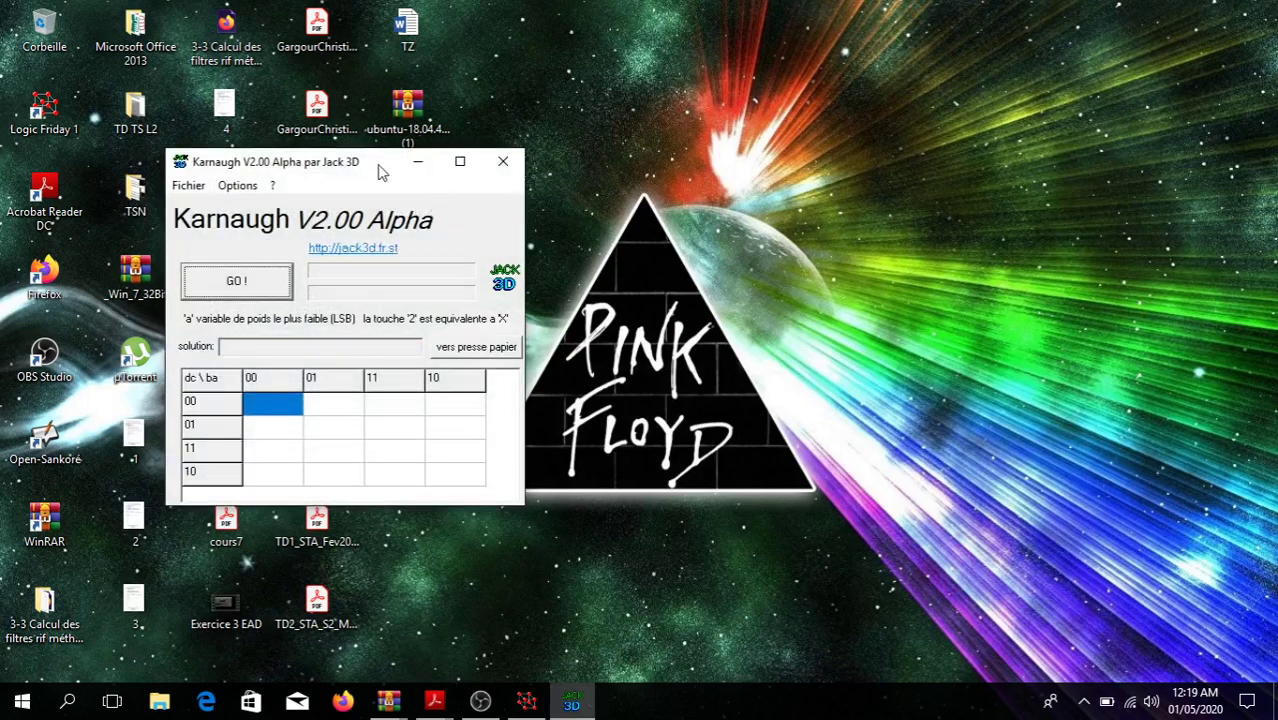
{"action": "left_click_drag", "start_coordinate": [376, 170], "coordinate": [739, 126]}
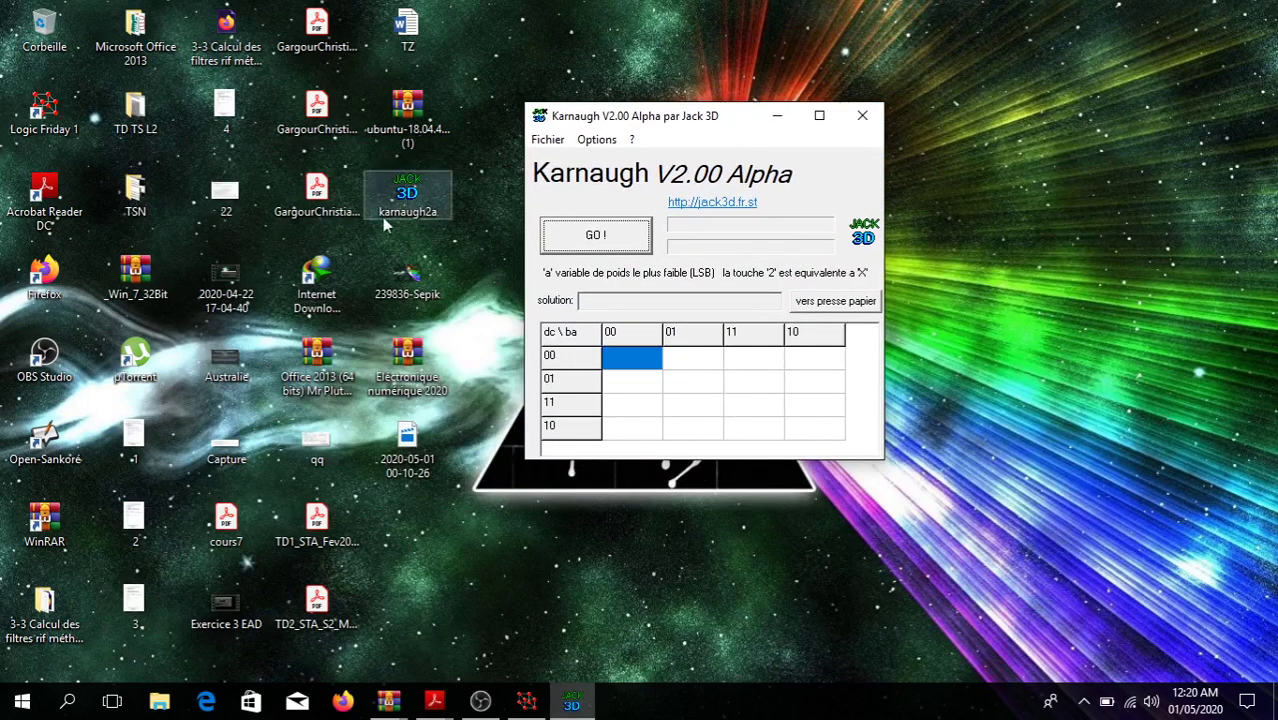
Open the Eléctronique numérique 2020 archive in WinRAR, examine its list of files, and close it.
{"action": "left_click", "coordinate": [408, 392]}
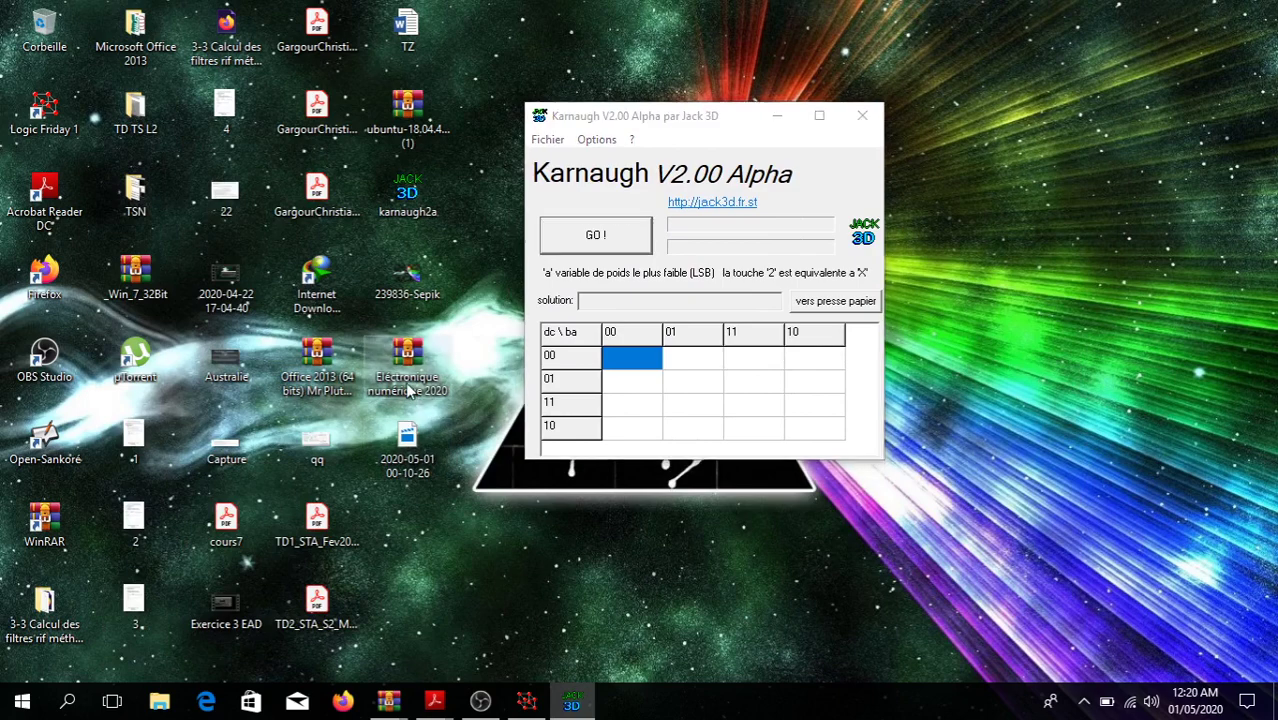
{"action": "double_click", "coordinate": [408, 392]}
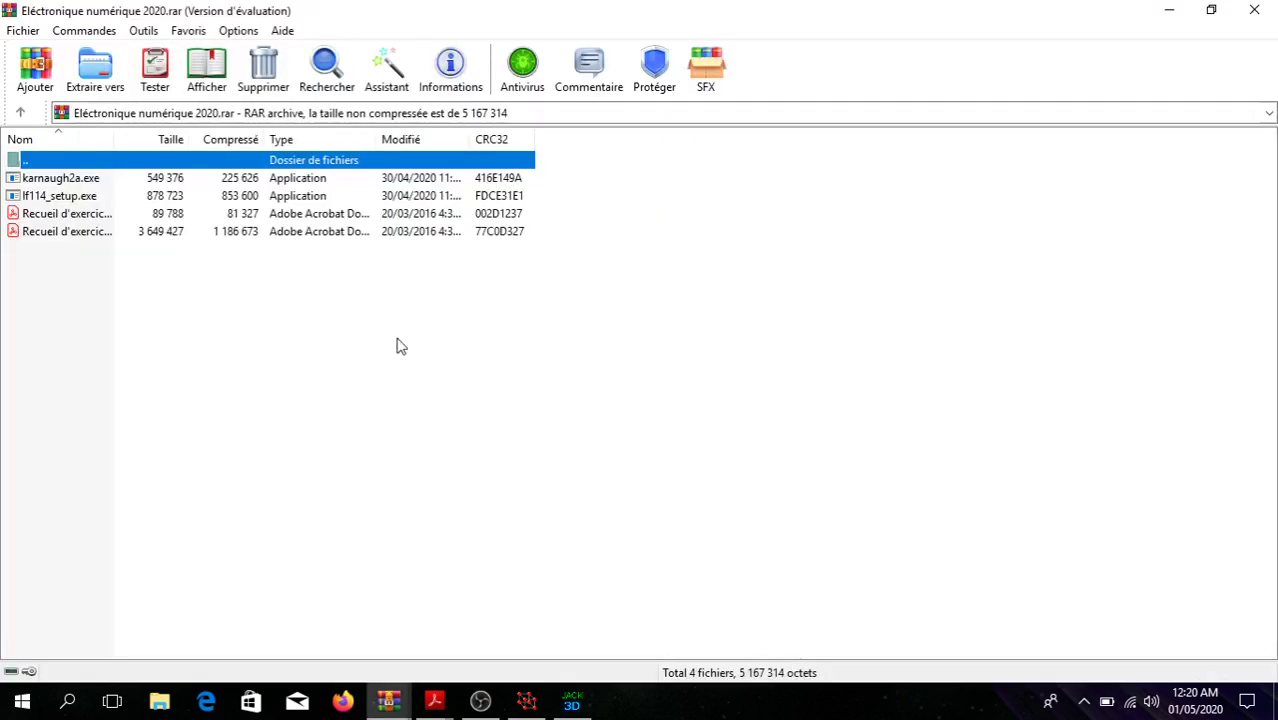
{"action": "left_click", "coordinate": [1271, 8]}
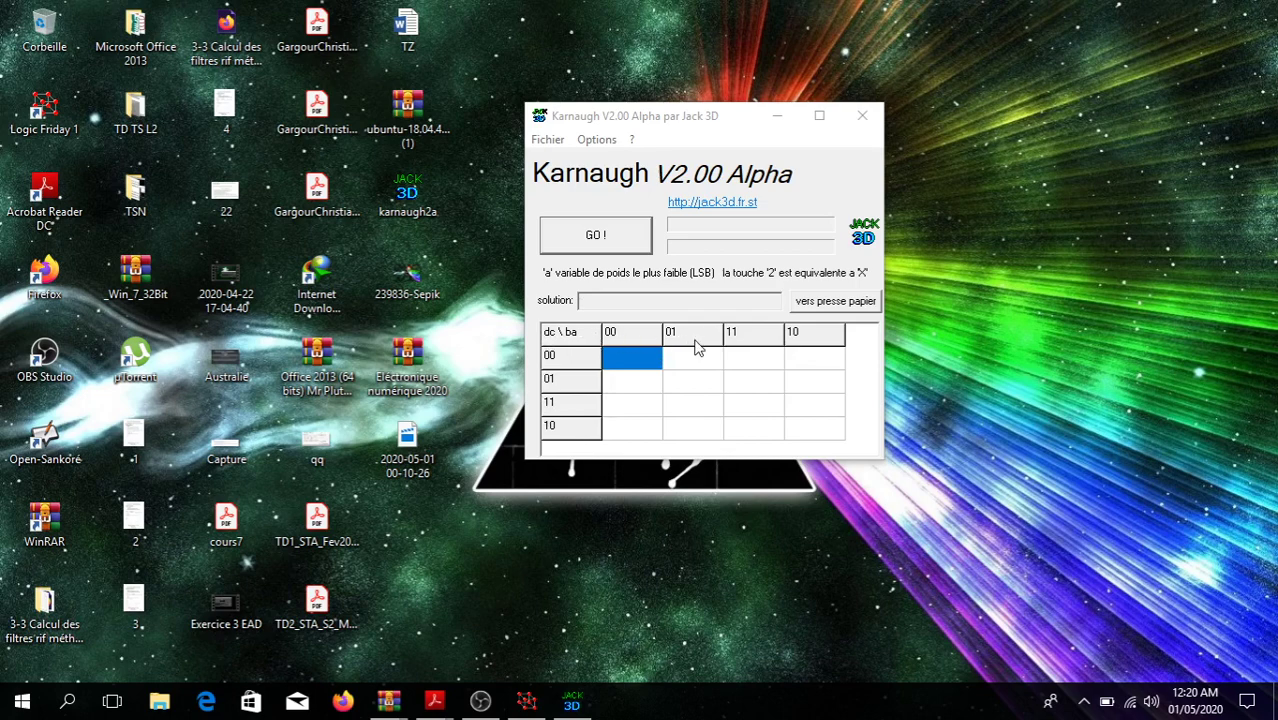
Fill the Karnaugh map rows with 1 X 1 0, 0 1 1 1, 1 1 0 1 and 0 0 0 1, and compute the simplified solution.
{"action": "left_click", "coordinate": [641, 362]}
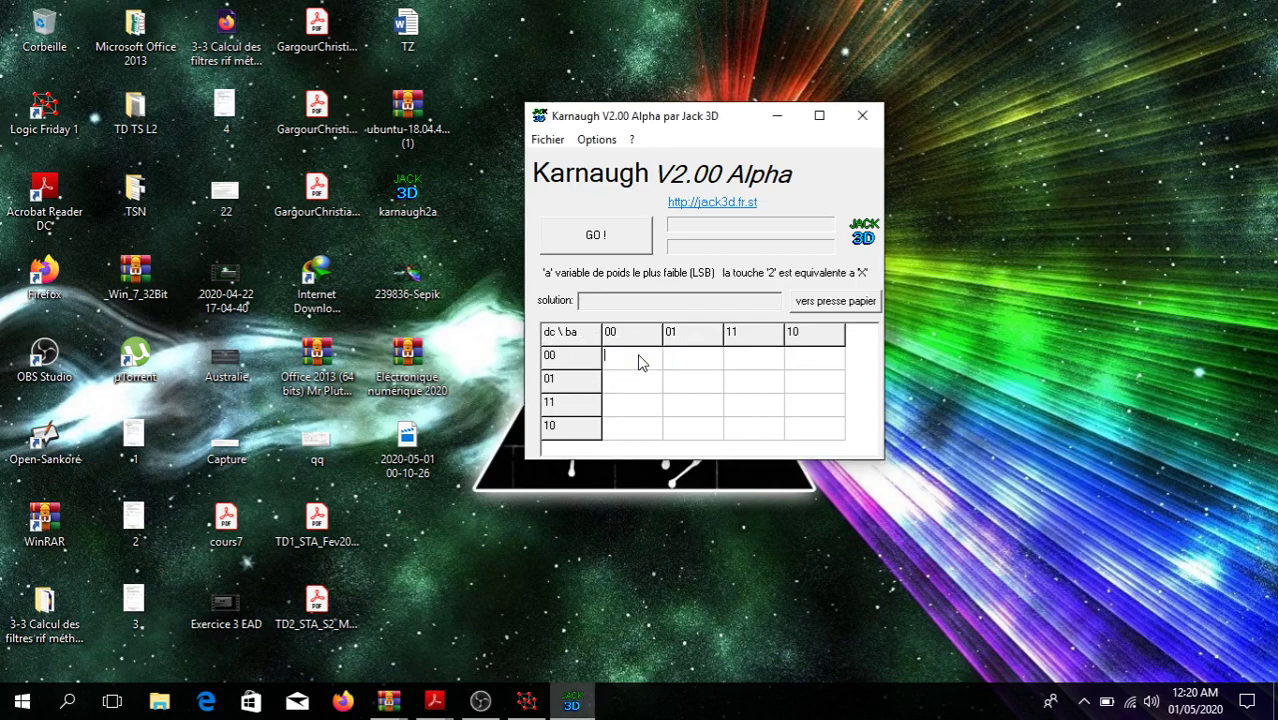
{"action": "type", "text": "1"}
{"action": "key", "text": "Tab"}
{"action": "type", "text": "01"}
{"action": "left_click", "coordinate": [610, 242]}
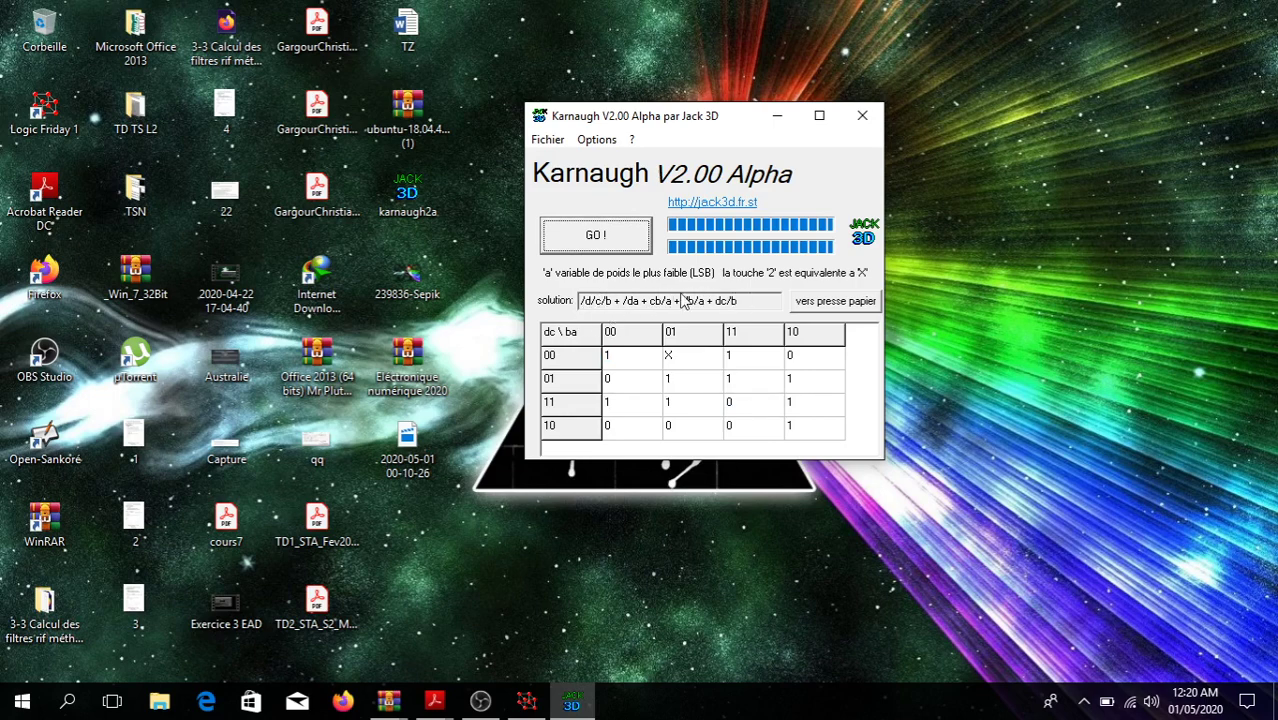
{"action": "left_click", "coordinate": [581, 301]}
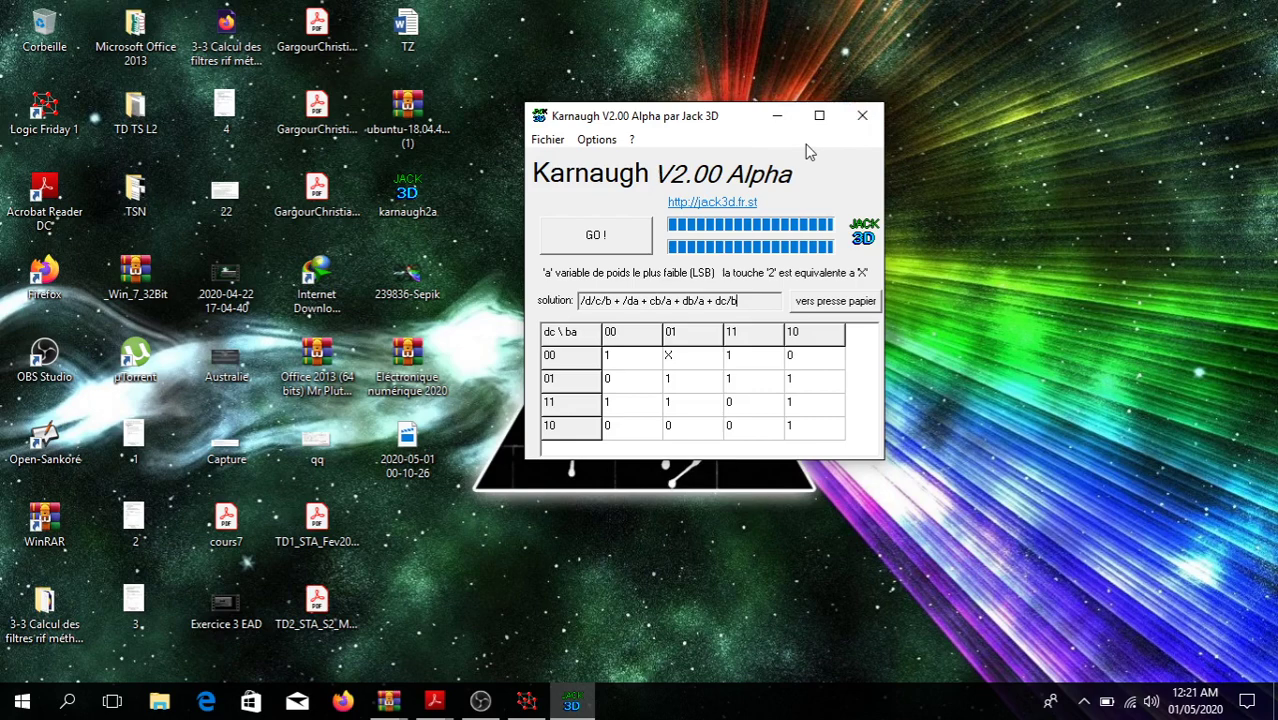
Set the Karnaugh map dimensions to 4 row variables and 3 column variables, and look over the enlarged map.
{"action": "left_click_drag", "start_coordinate": [736, 116], "coordinate": [832, 105]}
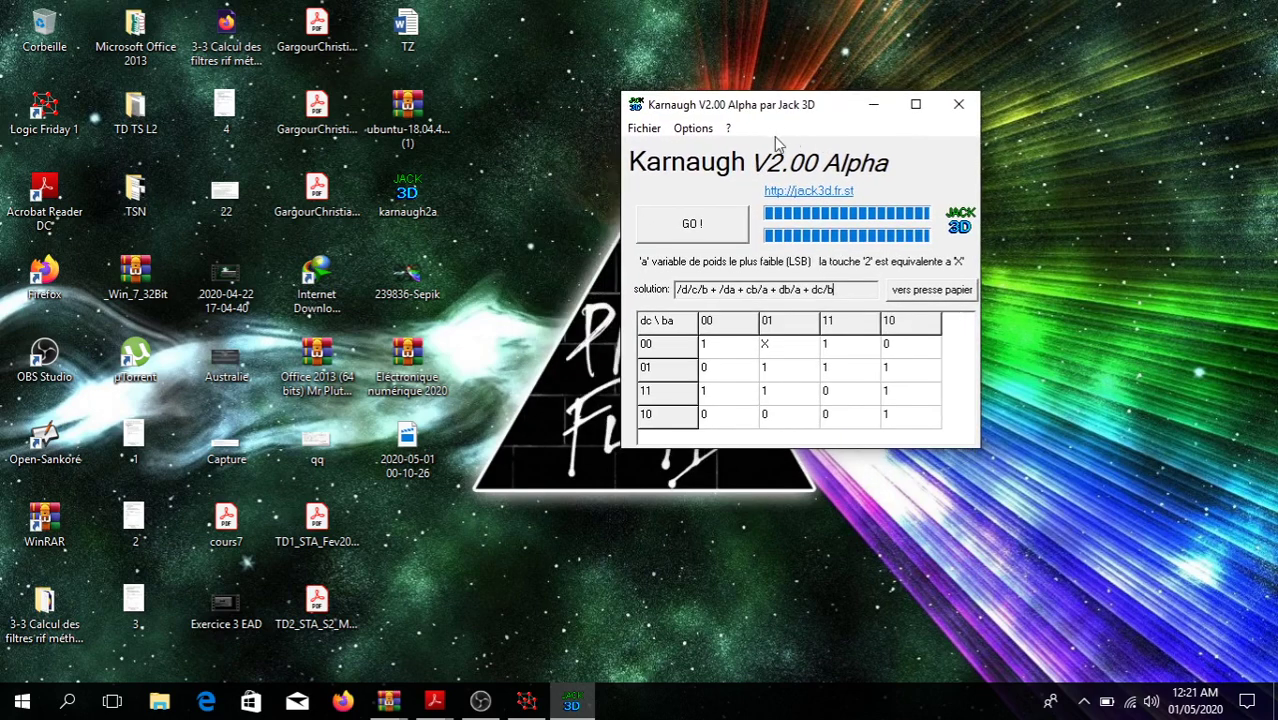
{"action": "left_click", "coordinate": [646, 131]}
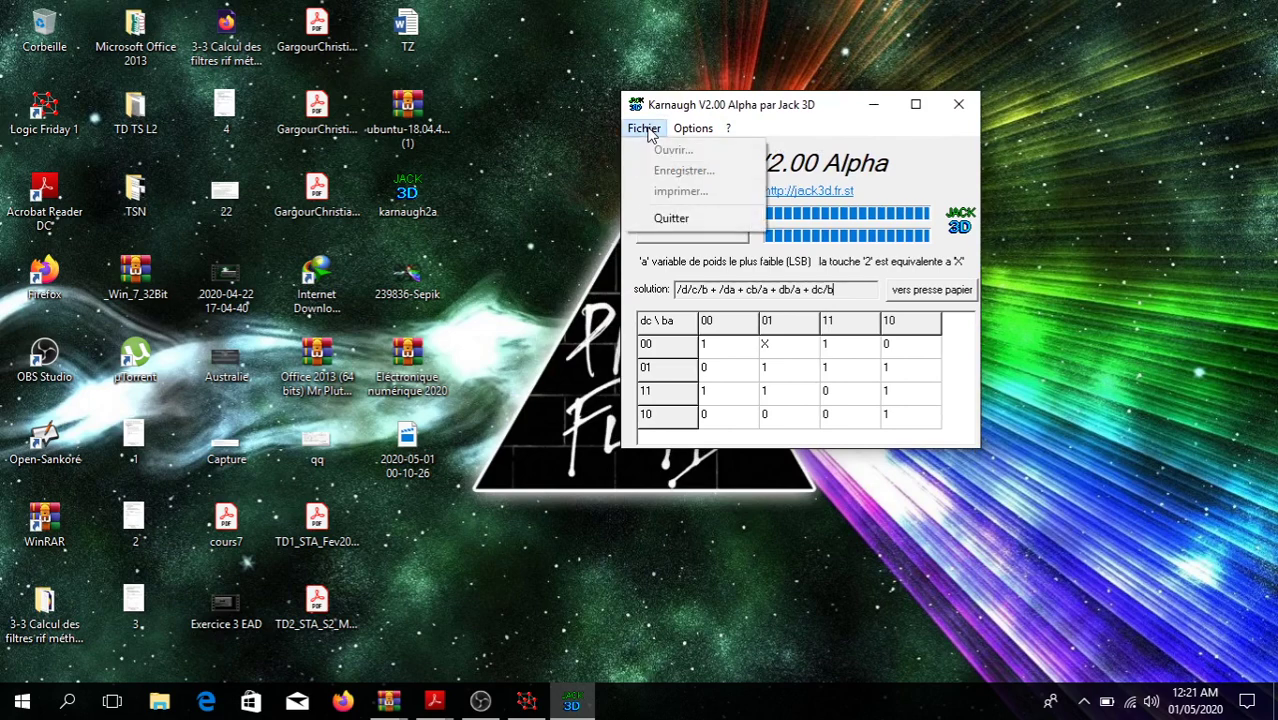
{"action": "mouse_move", "coordinate": [690, 128]}
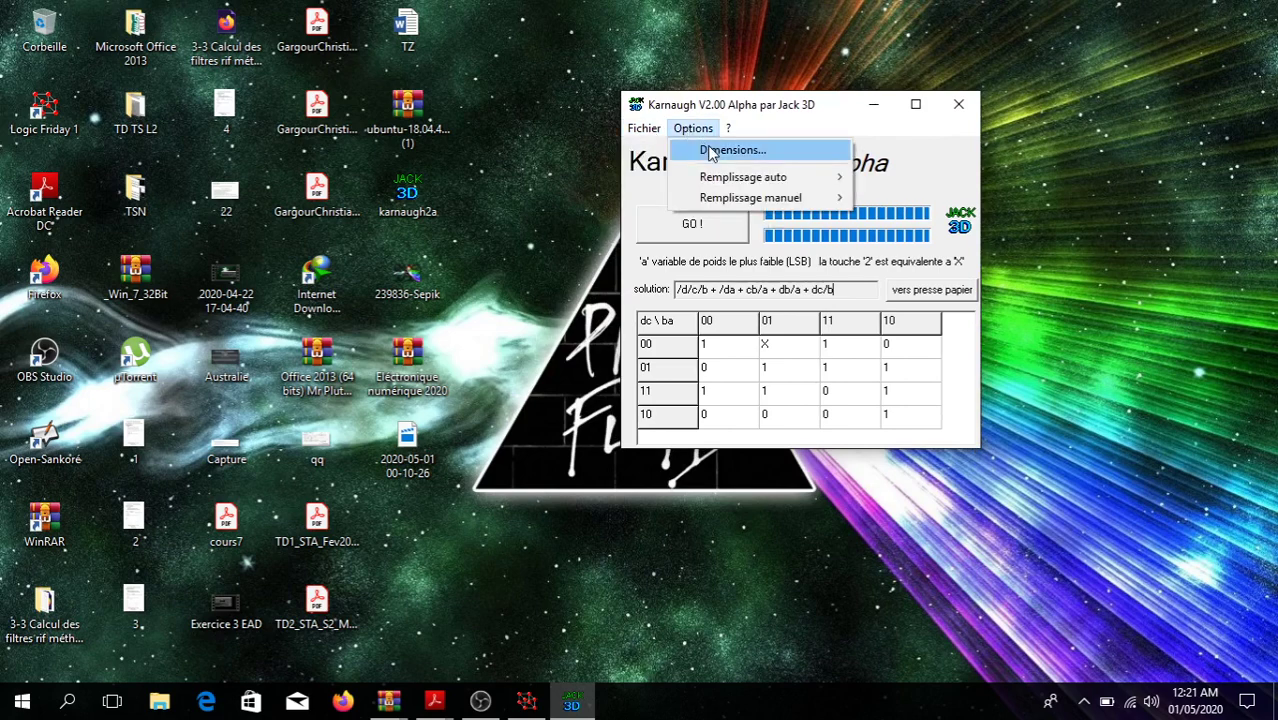
{"action": "left_click", "coordinate": [708, 150]}
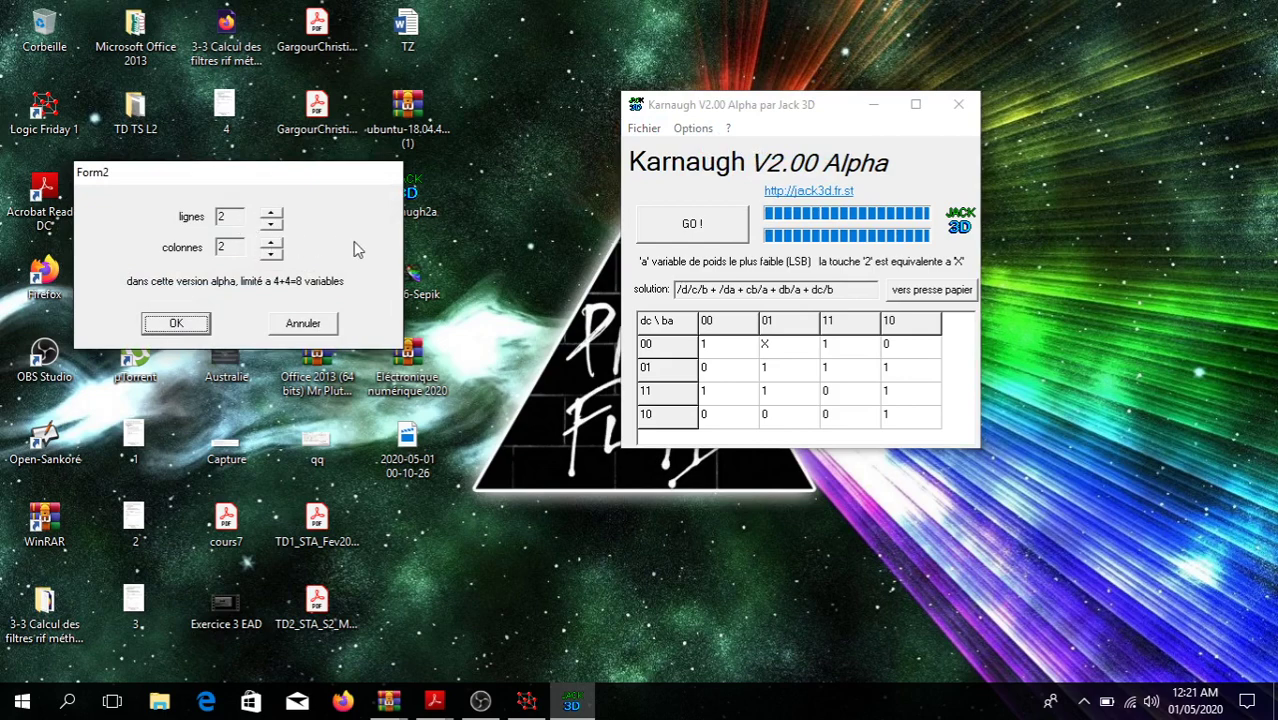
{"action": "left_click", "coordinate": [274, 214]}
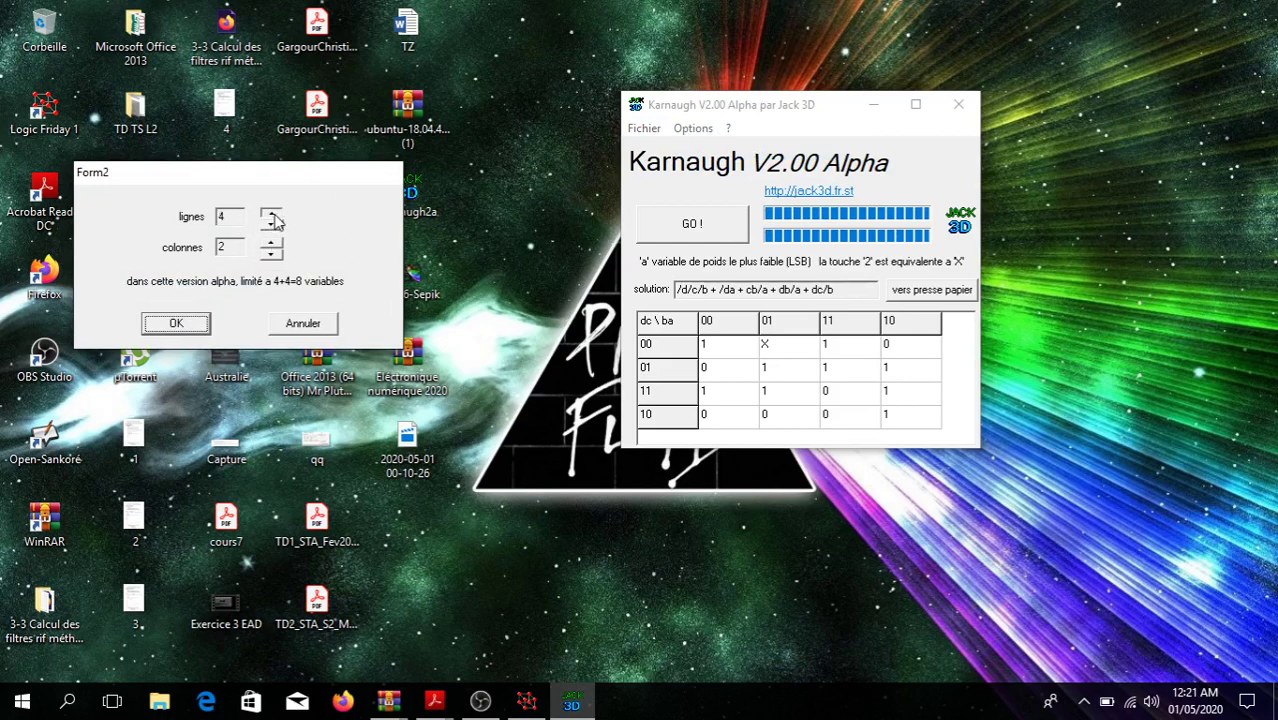
{"action": "left_click", "coordinate": [175, 323]}
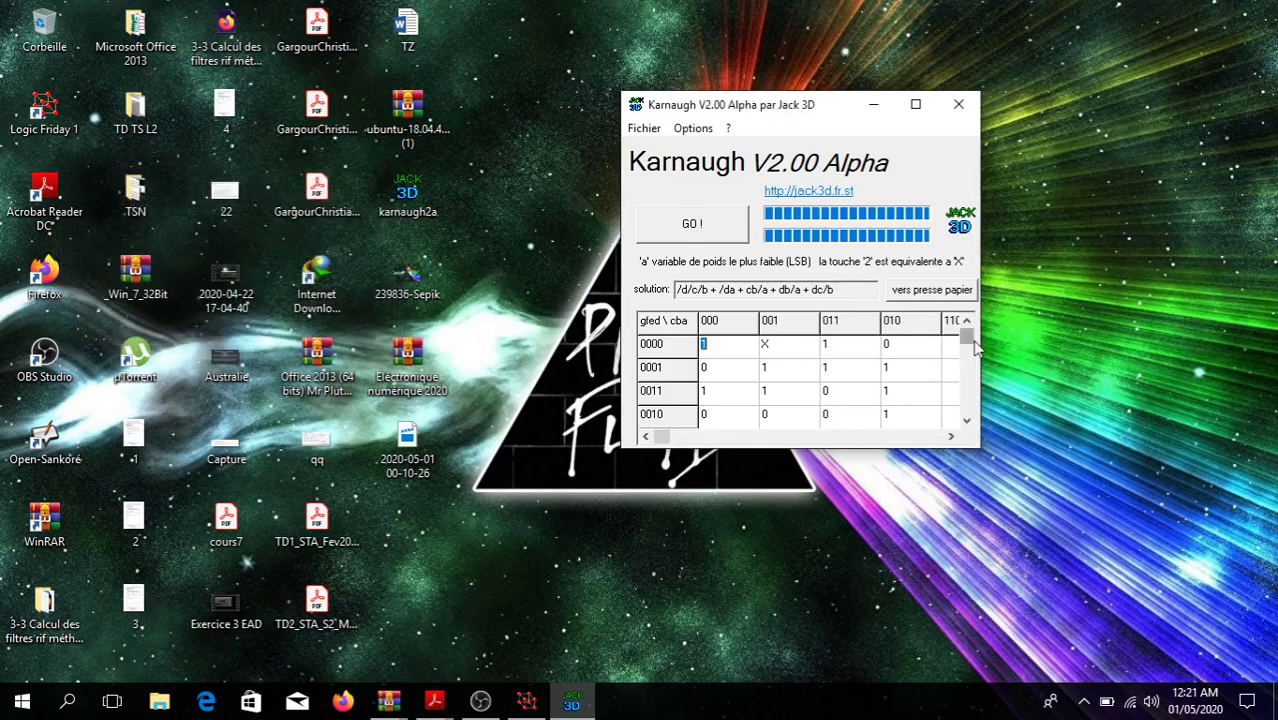
{"action": "mouse_move", "coordinate": [976, 344]}
{"action": "left_mouse_down"}
{"action": "mouse_move", "coordinate": [966, 410]}
{"action": "mouse_move", "coordinate": [966, 337]}
{"action": "left_mouse_up"}
Close the Karnaugh program, switch to Logic Friday, and start a new gate diagram.
{"action": "left_click", "coordinate": [960, 107]}
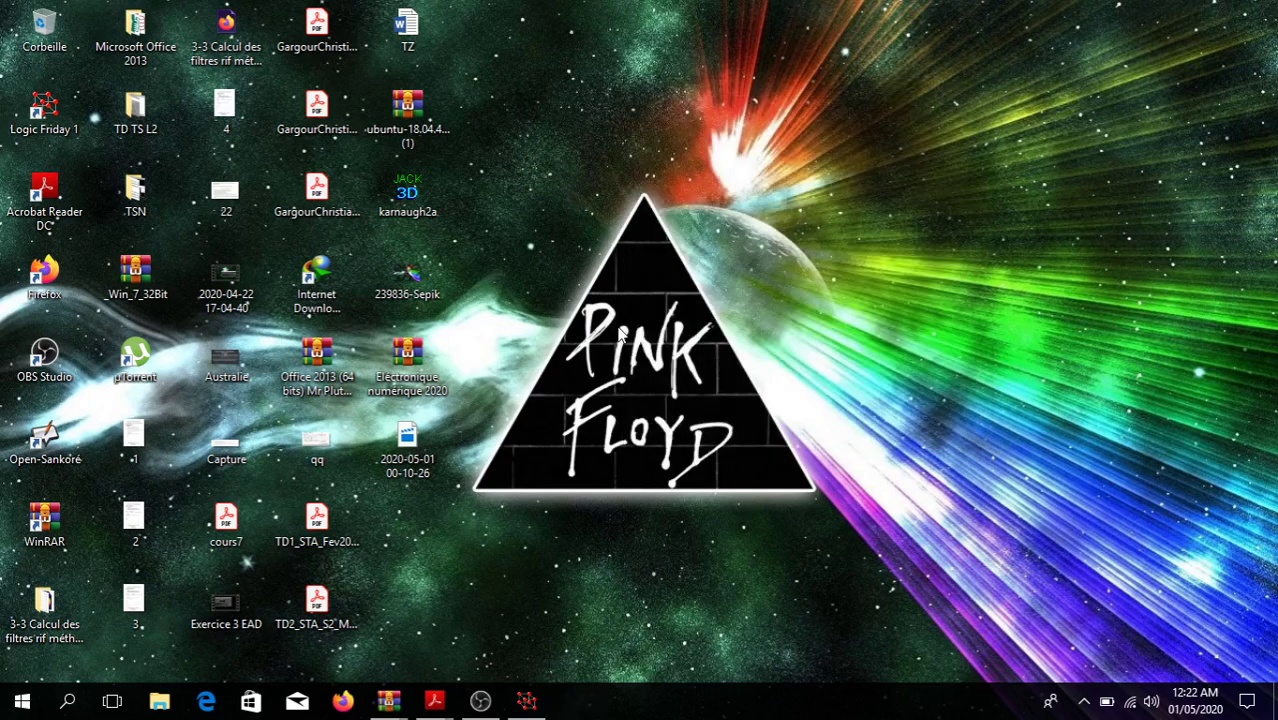
{"action": "left_click", "coordinate": [526, 700]}
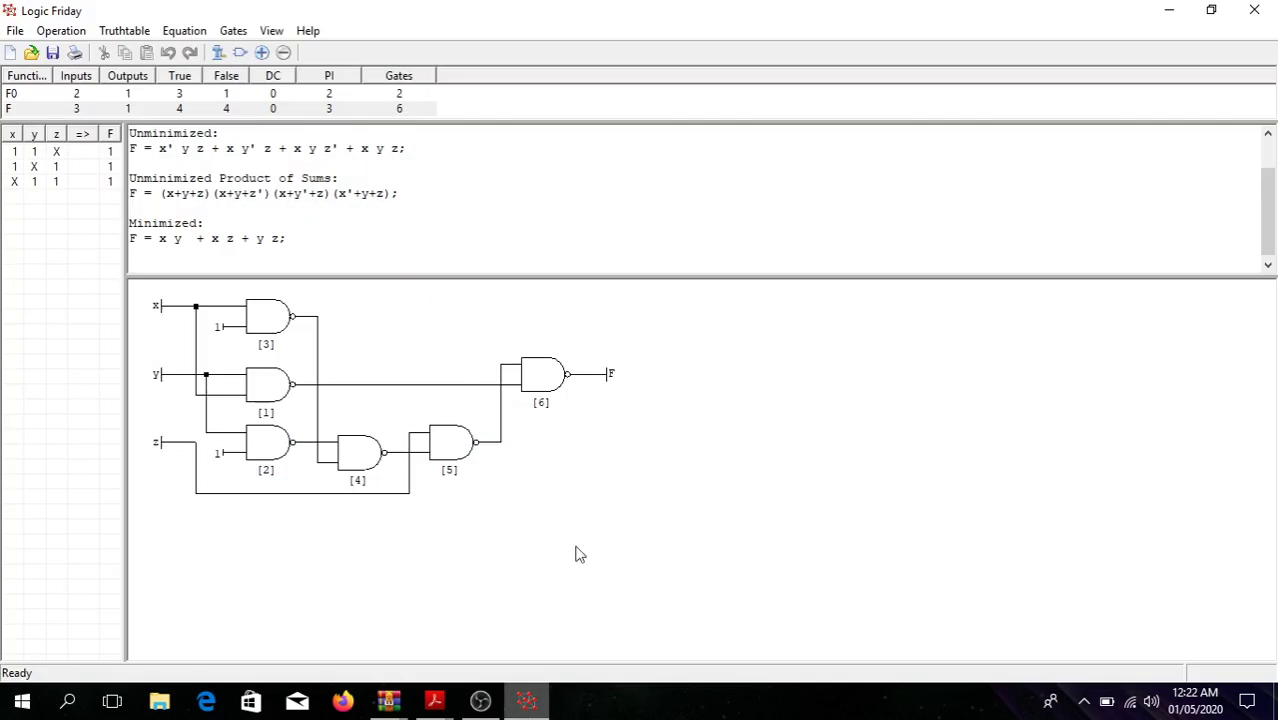
{"action": "left_click", "coordinate": [11, 53]}
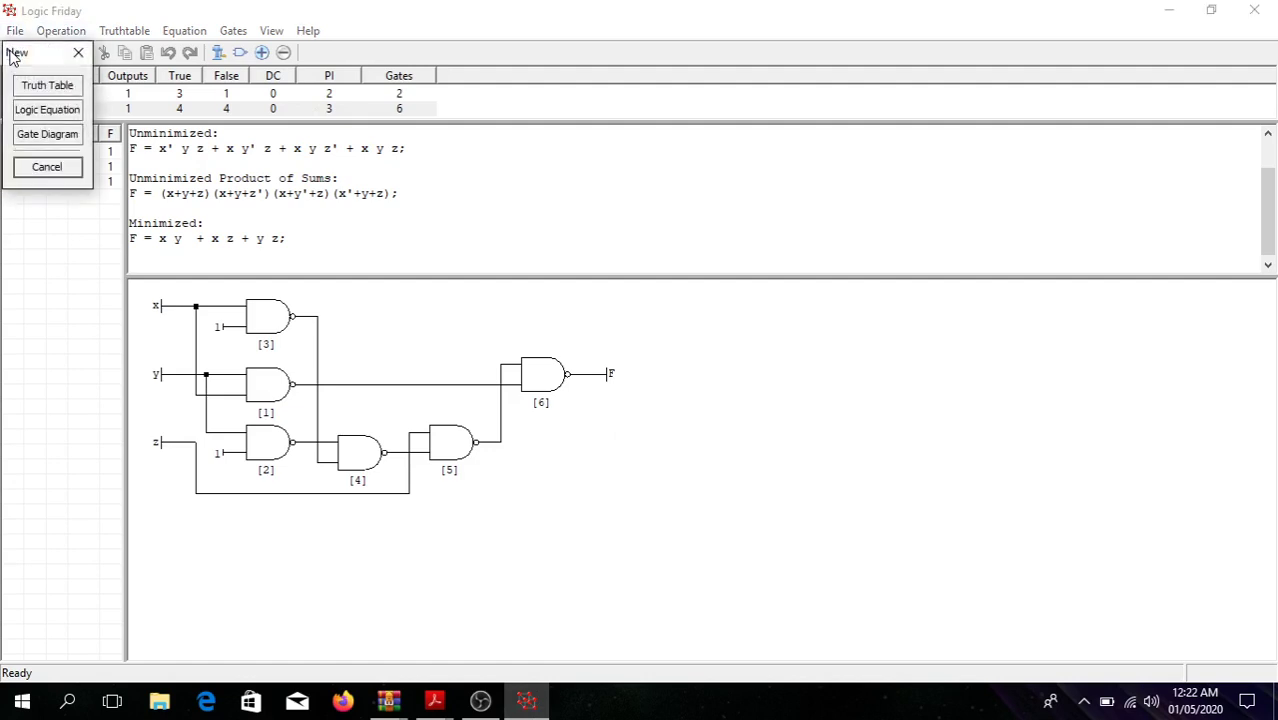
{"action": "left_click", "coordinate": [57, 142]}
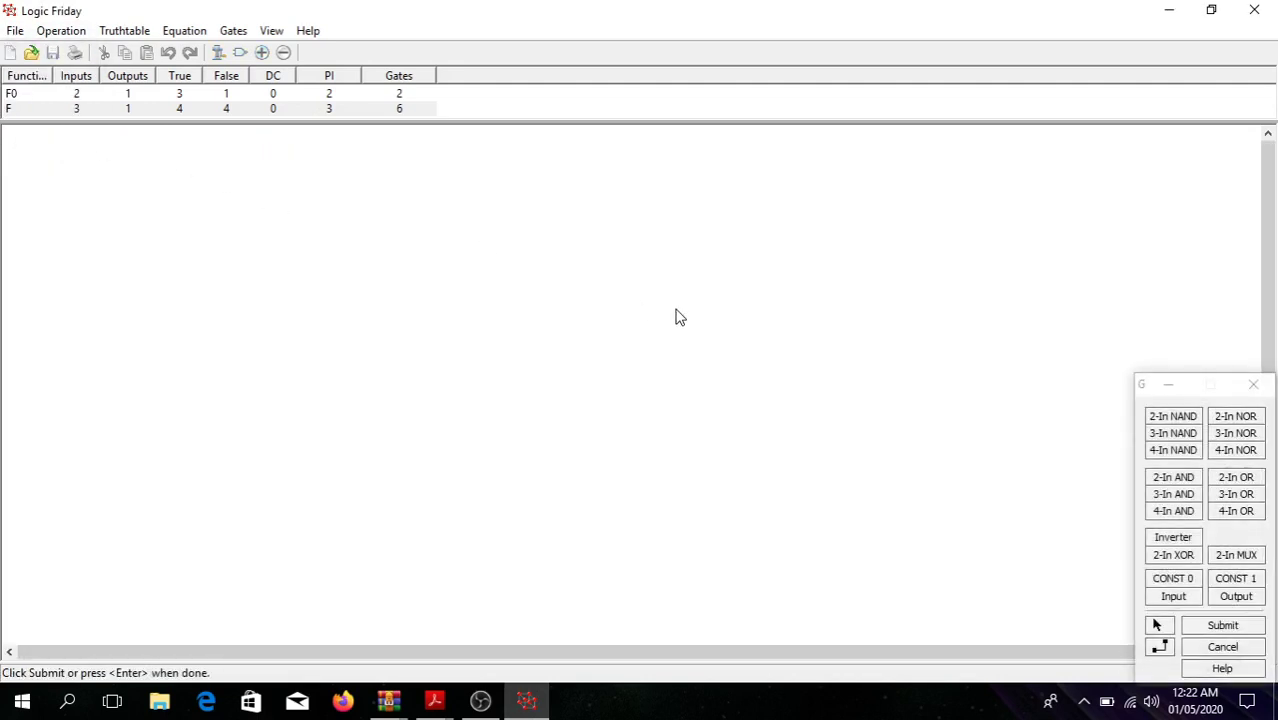
Place a 2-input NAND, a 2-input AND, an inverter, a 2-input MUX and a 4-input NOR on the empty diagram.
{"action": "left_click", "coordinate": [1173, 417]}
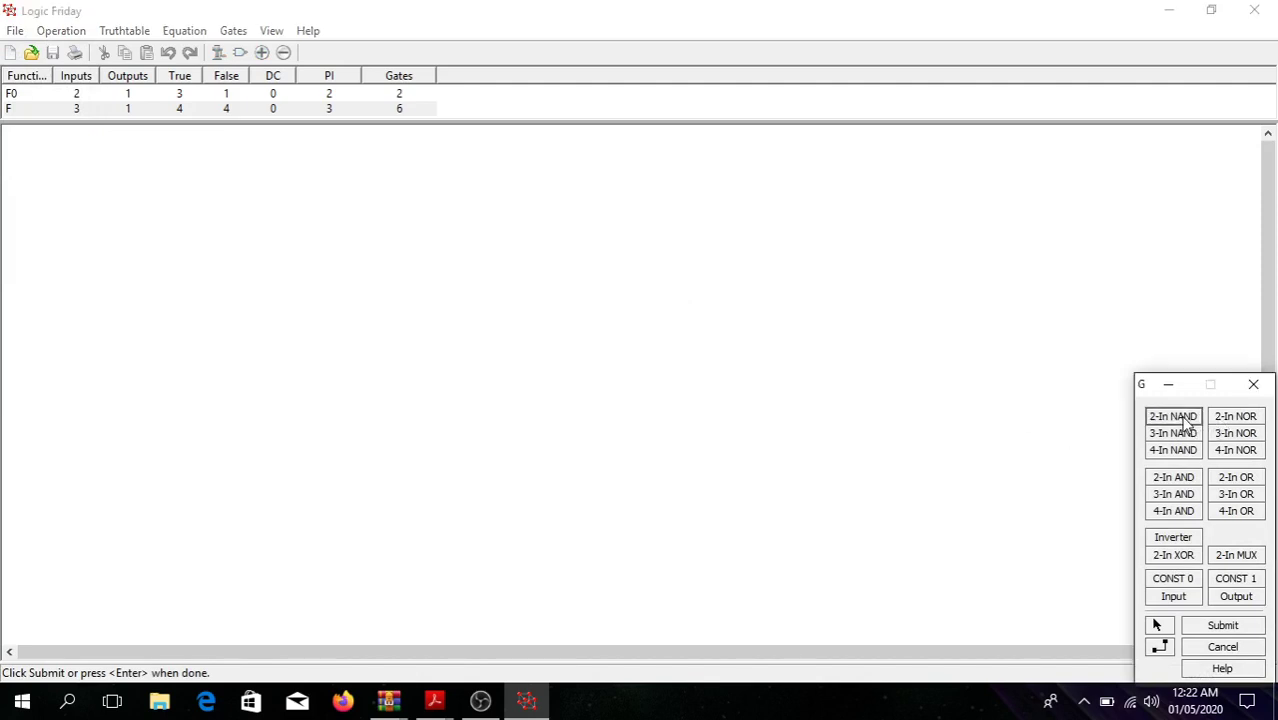
{"action": "left_click", "coordinate": [660, 322]}
{"action": "left_click", "coordinate": [236, 232]}
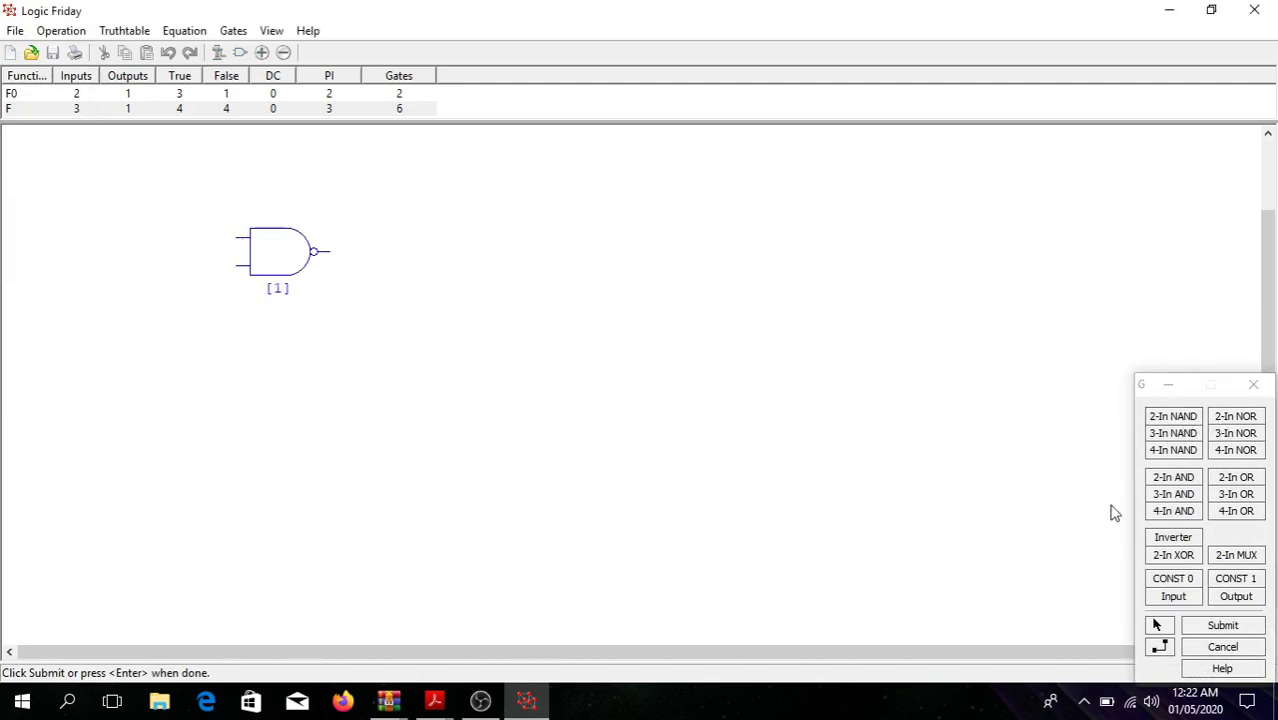
{"action": "left_click", "coordinate": [1180, 478]}
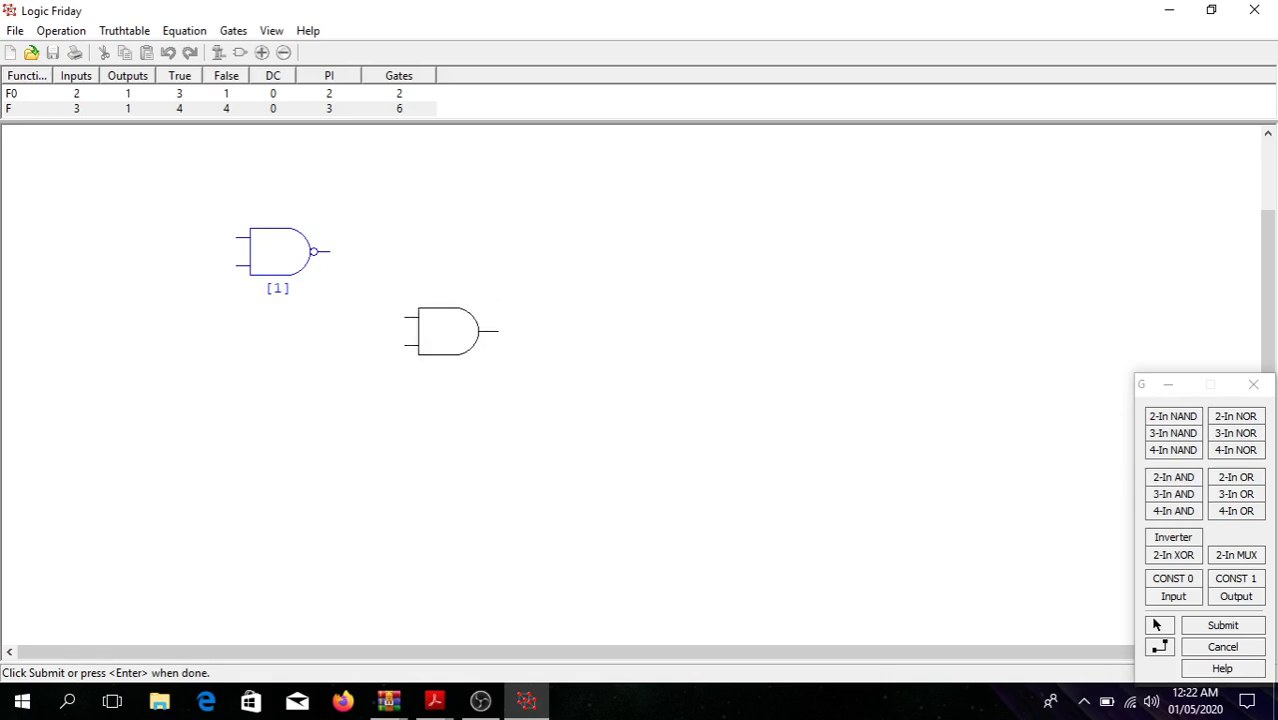
{"action": "left_click", "coordinate": [446, 307]}
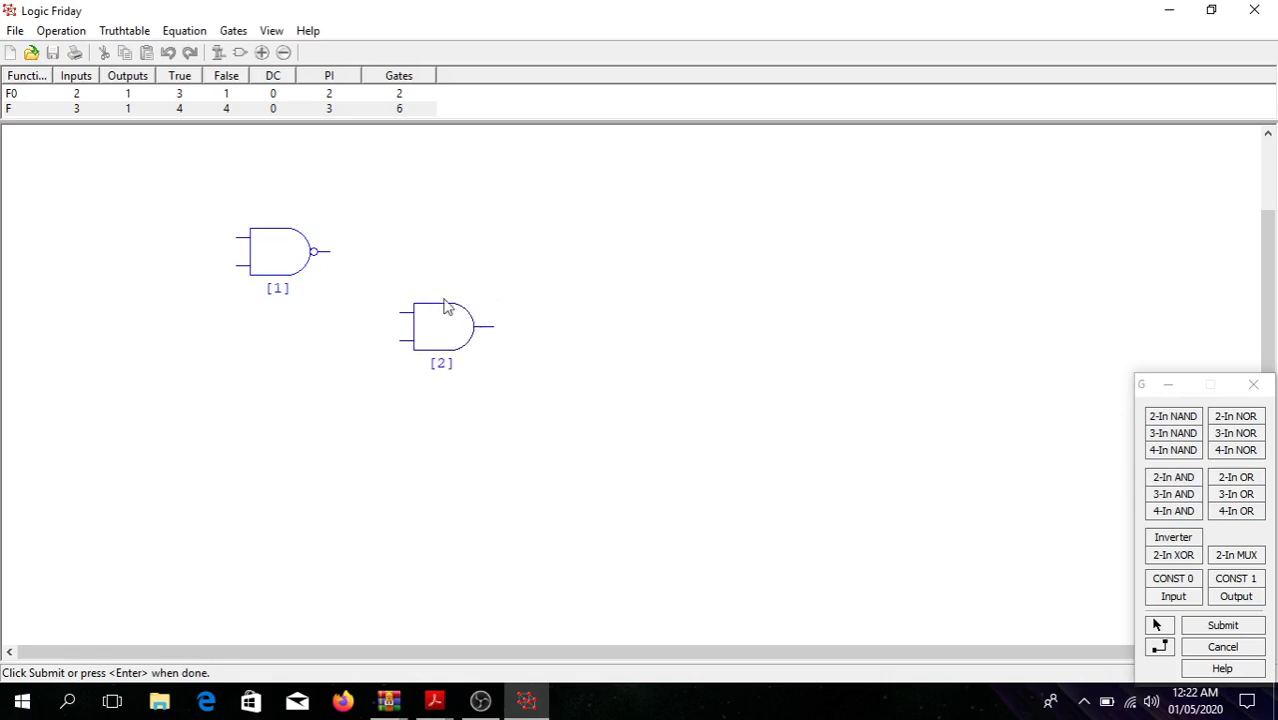
{"action": "left_click", "coordinate": [1173, 537]}
{"action": "left_click", "coordinate": [488, 224]}
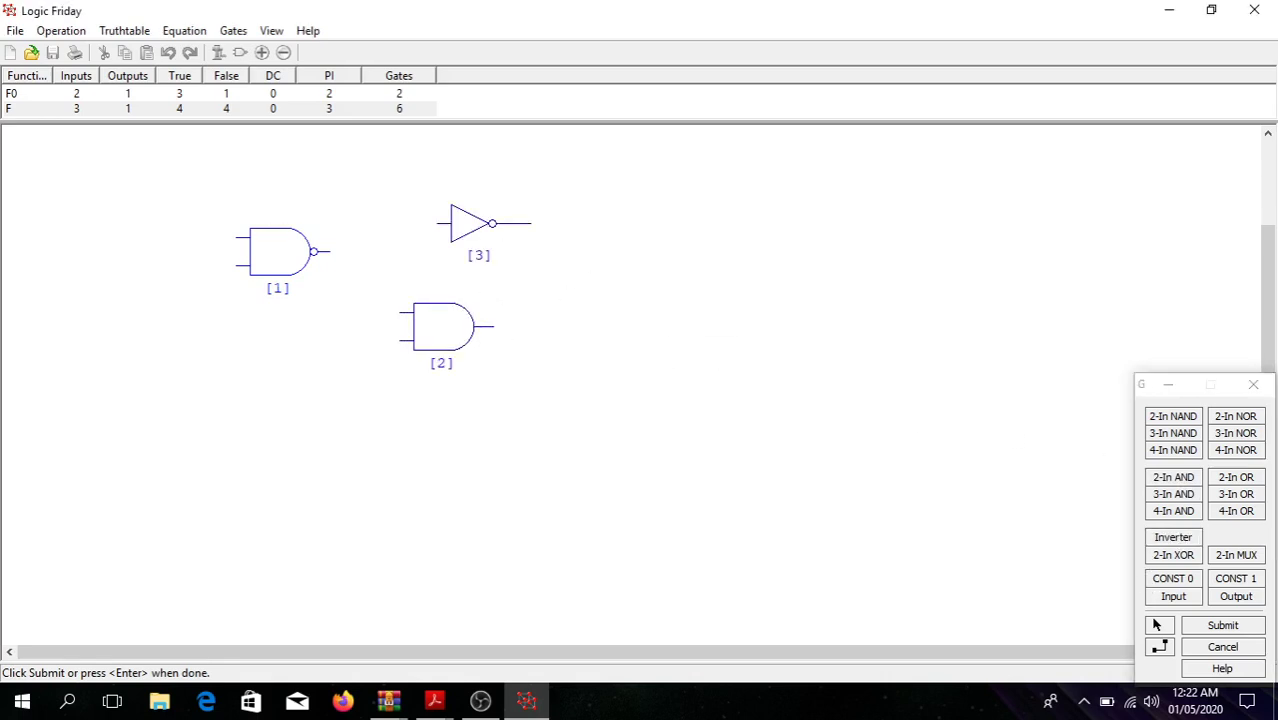
{"action": "left_click", "coordinate": [1236, 555]}
{"action": "left_click", "coordinate": [586, 241]}
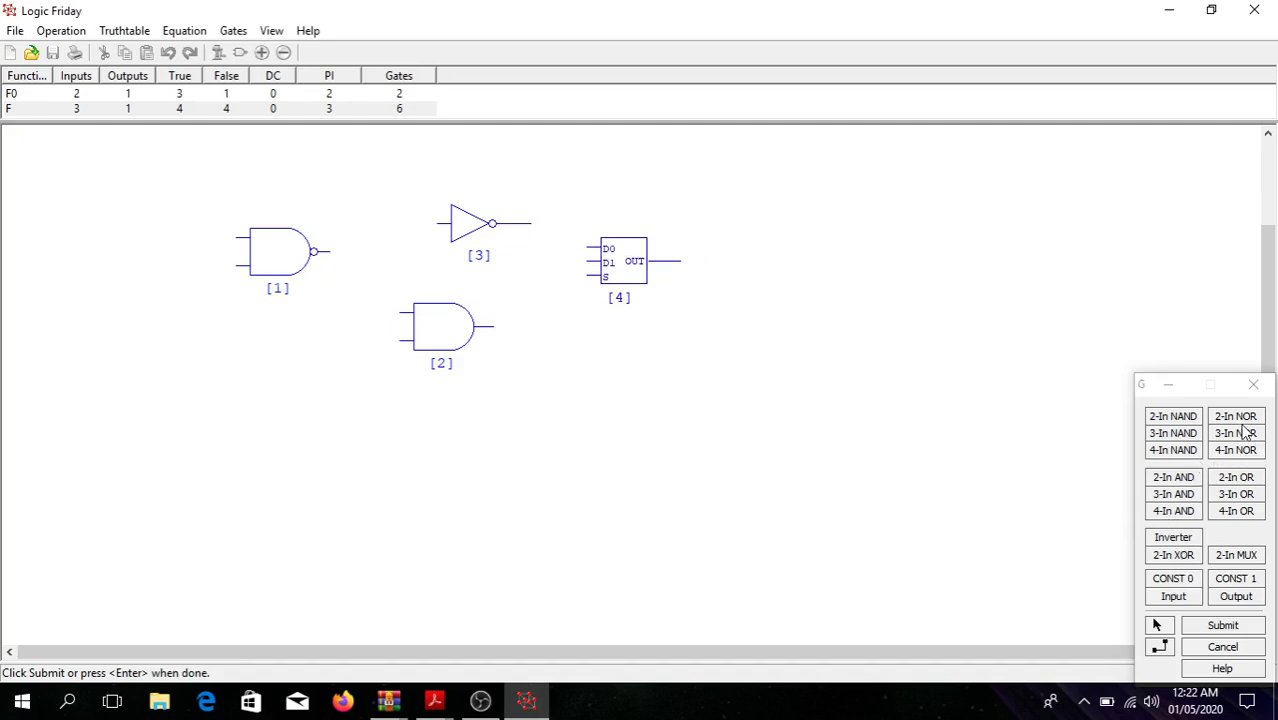
{"action": "left_click", "coordinate": [1242, 451]}
{"action": "left_click", "coordinate": [598, 340]}
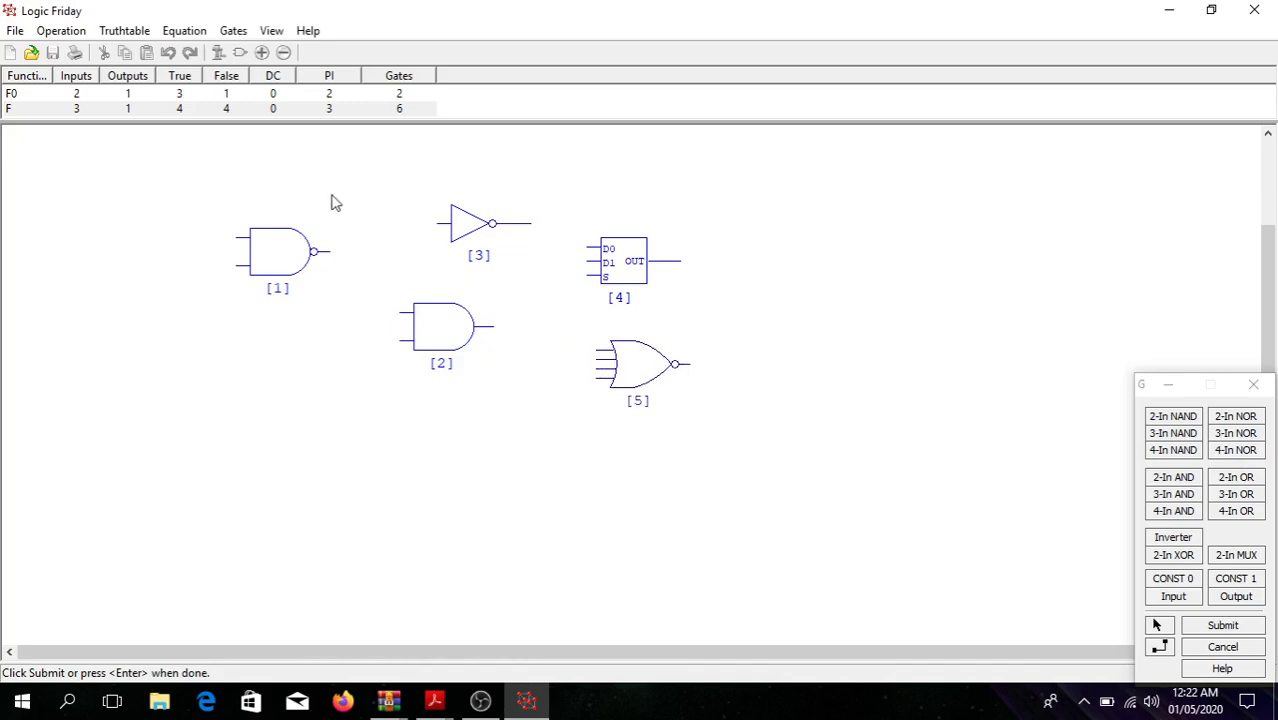
Wire the NAND gate's output to the inverter's input and the inverter's output to D0 of the MUX.
{"action": "left_click", "coordinate": [1160, 648]}
{"action": "left_click_drag", "start_coordinate": [334, 246], "coordinate": [443, 232]}
{"action": "left_click_drag", "start_coordinate": [533, 224], "coordinate": [587, 248]}
{"action": "left_click", "coordinate": [184, 30]}
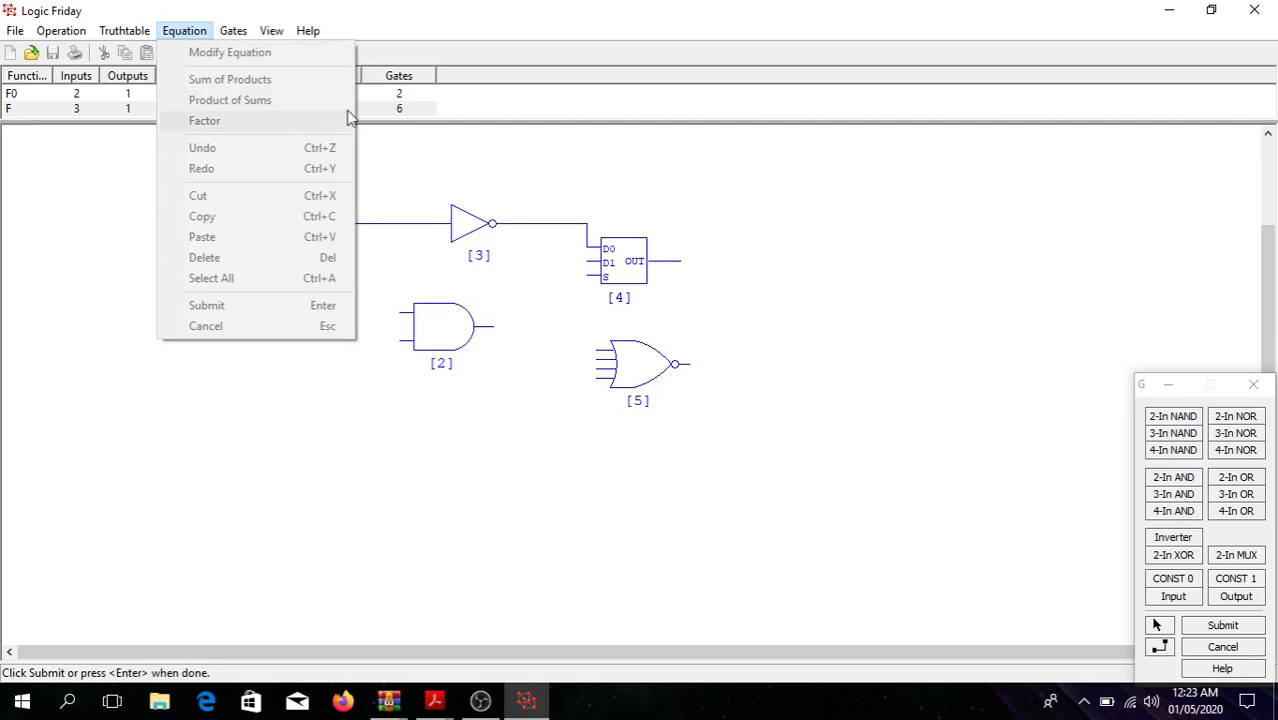
{"action": "mouse_move", "coordinate": [66, 36]}
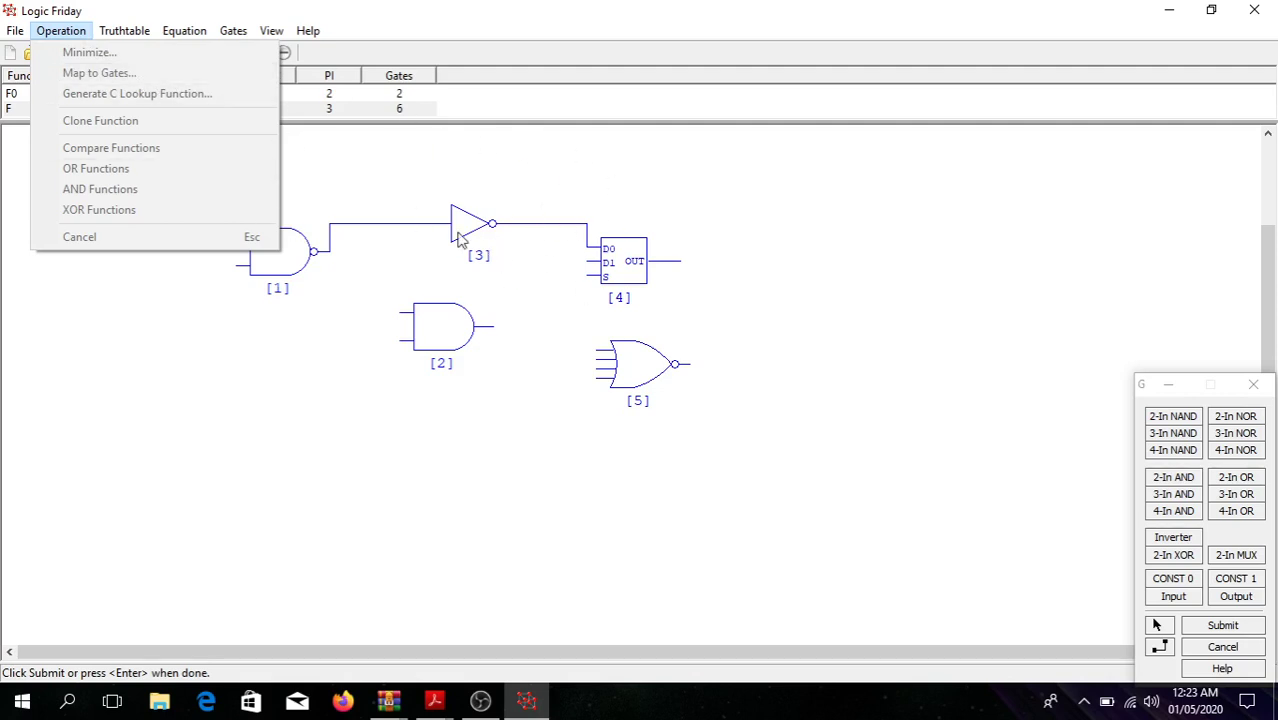
{"action": "left_click", "coordinate": [770, 243]}
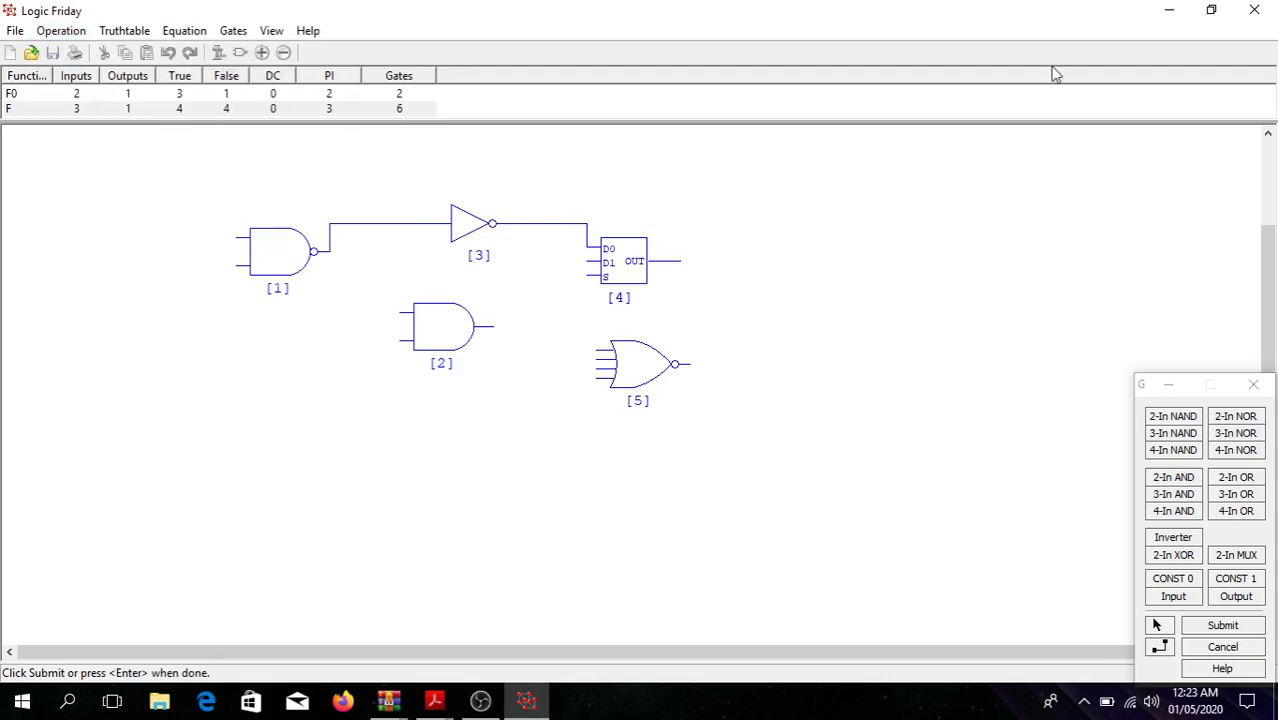
Minimize Logic Friday, switch to Recueil d'exercices LCS 1.pdf in Acrobat Reader, and examine the solutions from F1 on page 7 to F5 on page 9.
{"action": "left_click", "coordinate": [1168, 10]}
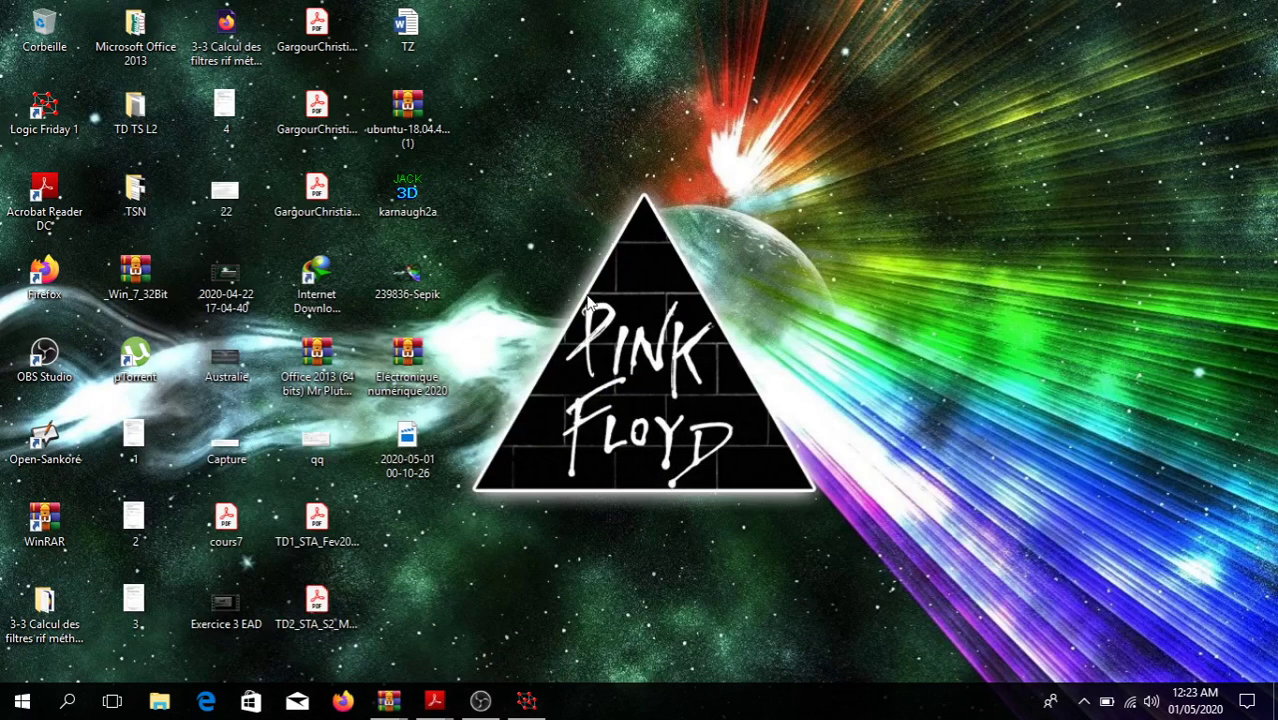
{"action": "mouse_move", "coordinate": [434, 700]}
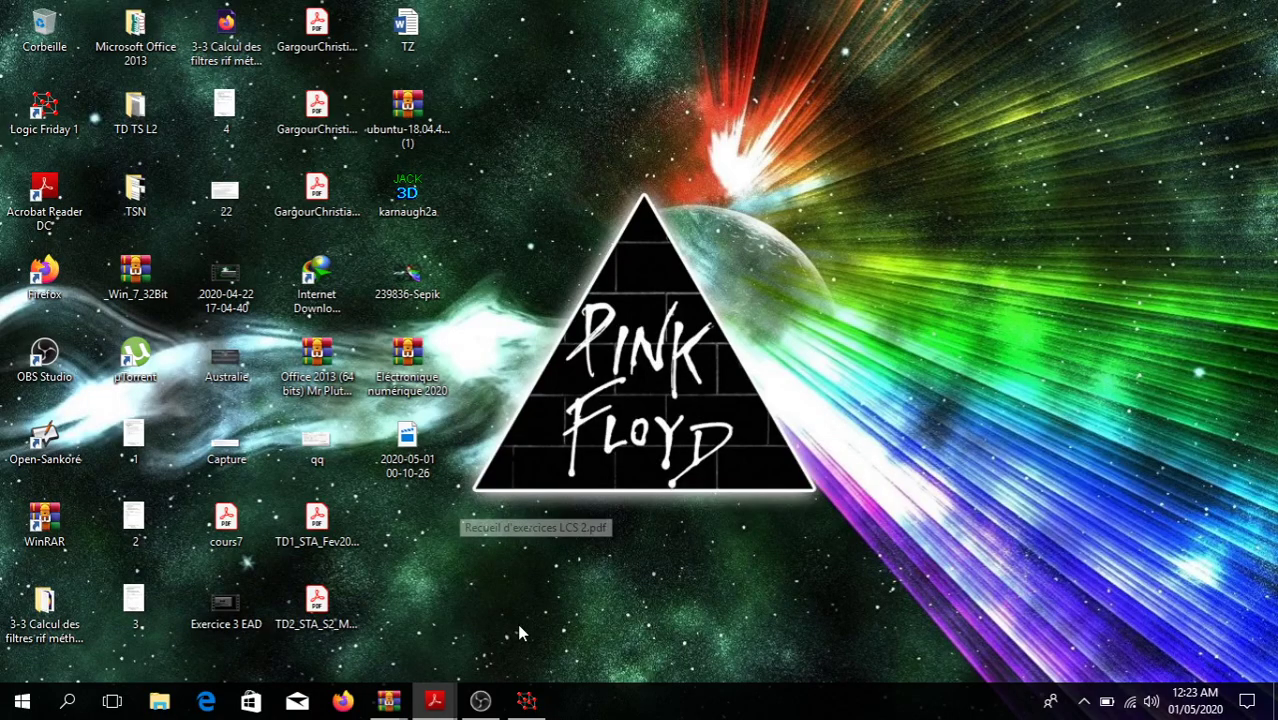
{"action": "left_click", "coordinate": [517, 633]}
{"action": "mouse_move", "coordinate": [434, 700]}
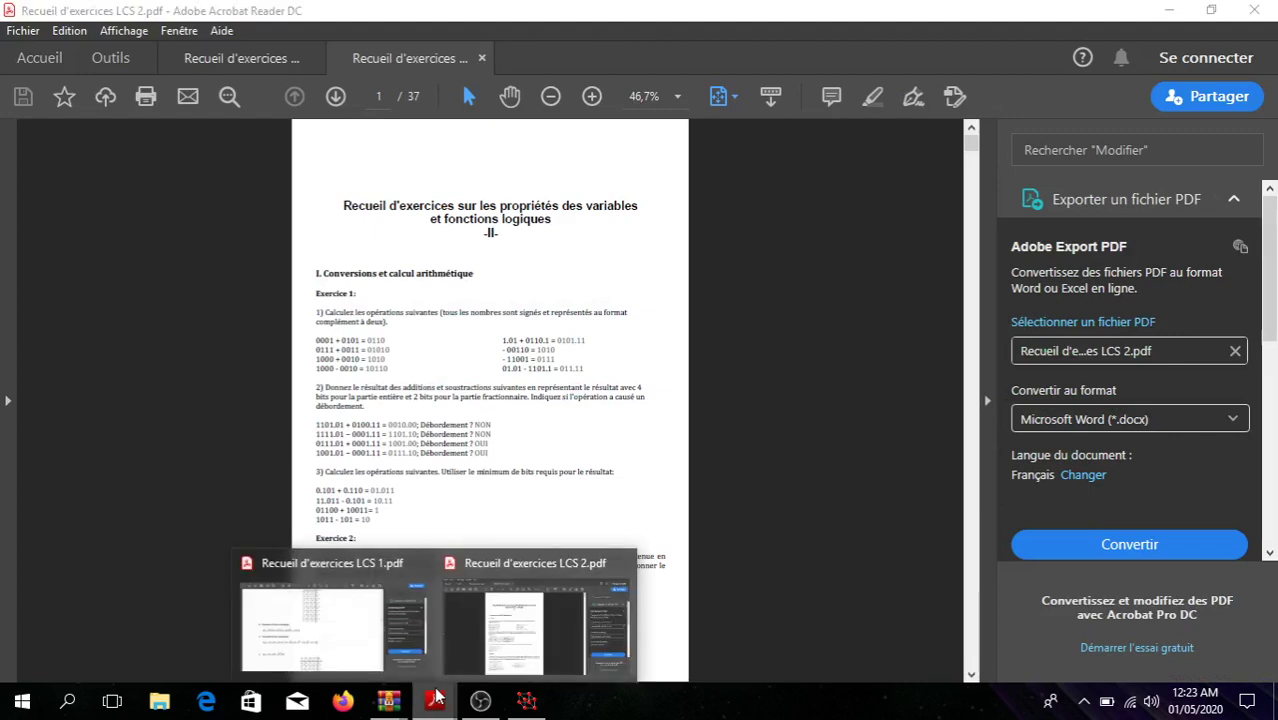
{"action": "left_click", "coordinate": [361, 633]}
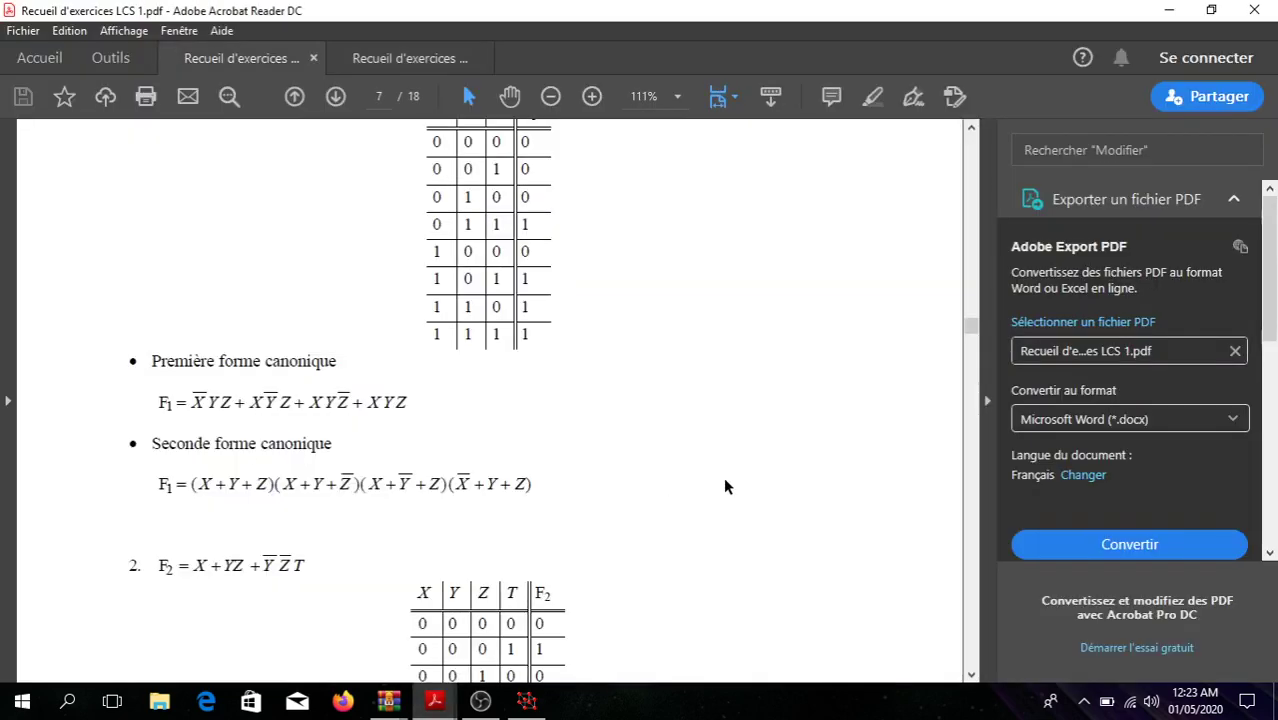
{"action": "scroll", "coordinate": [726, 486], "scroll_direction": "down", "scroll_amount": 15}
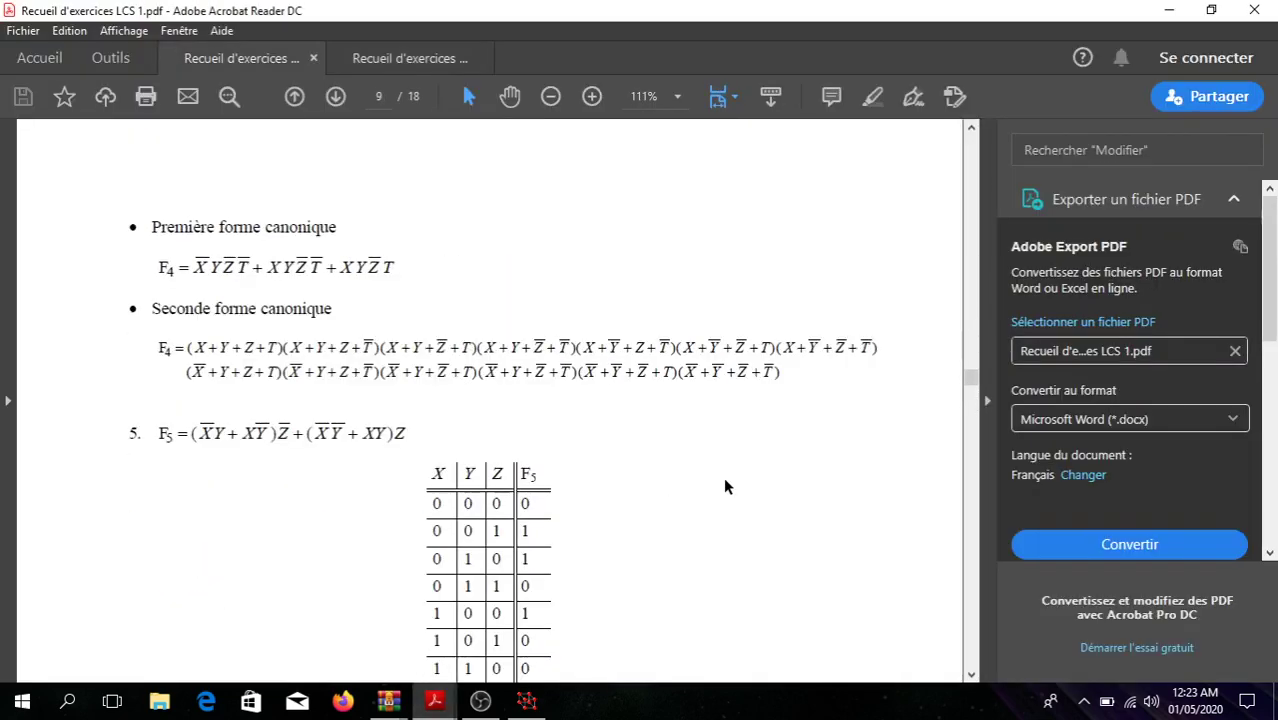
Return to the start of Recueil d'exercices LCS 1.pdf and examine the exercise statements from Exercise 1 through Exercise 16 on page 6.
{"action": "scroll", "coordinate": [723, 477], "scroll_direction": "up", "scroll_amount": 20}
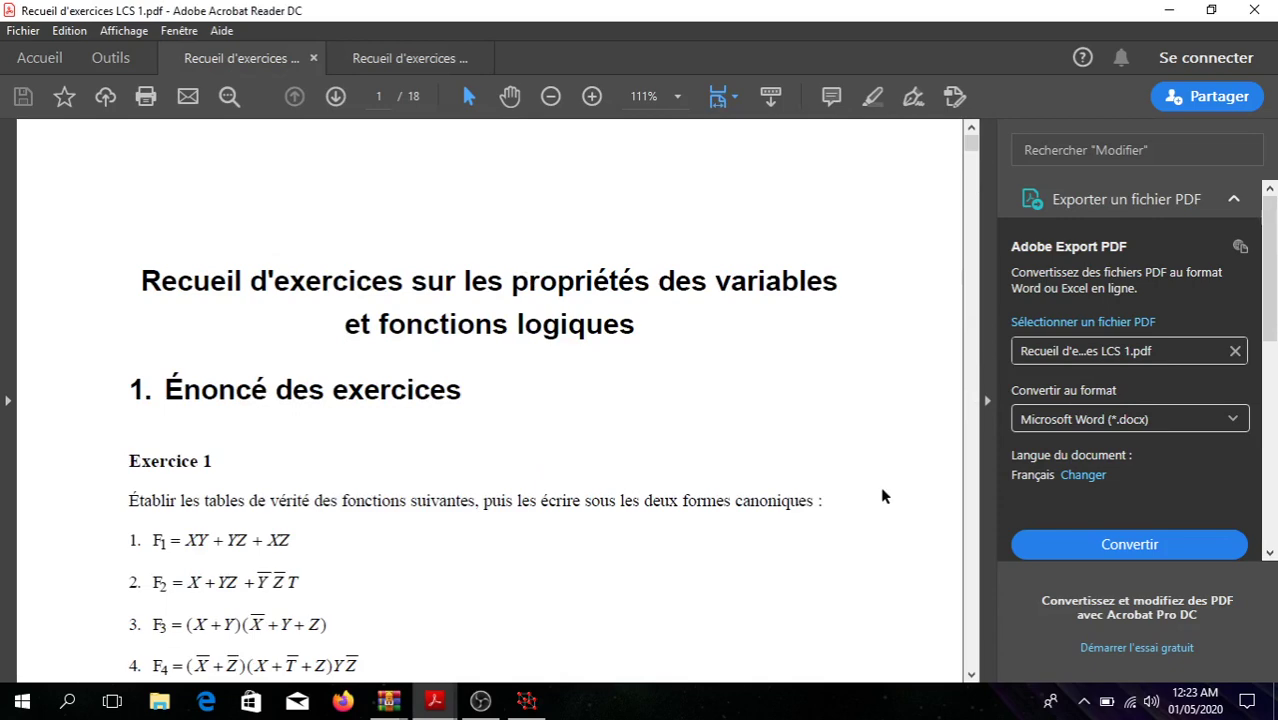
{"action": "scroll", "coordinate": [889, 521], "scroll_direction": "down", "scroll_amount": 10}
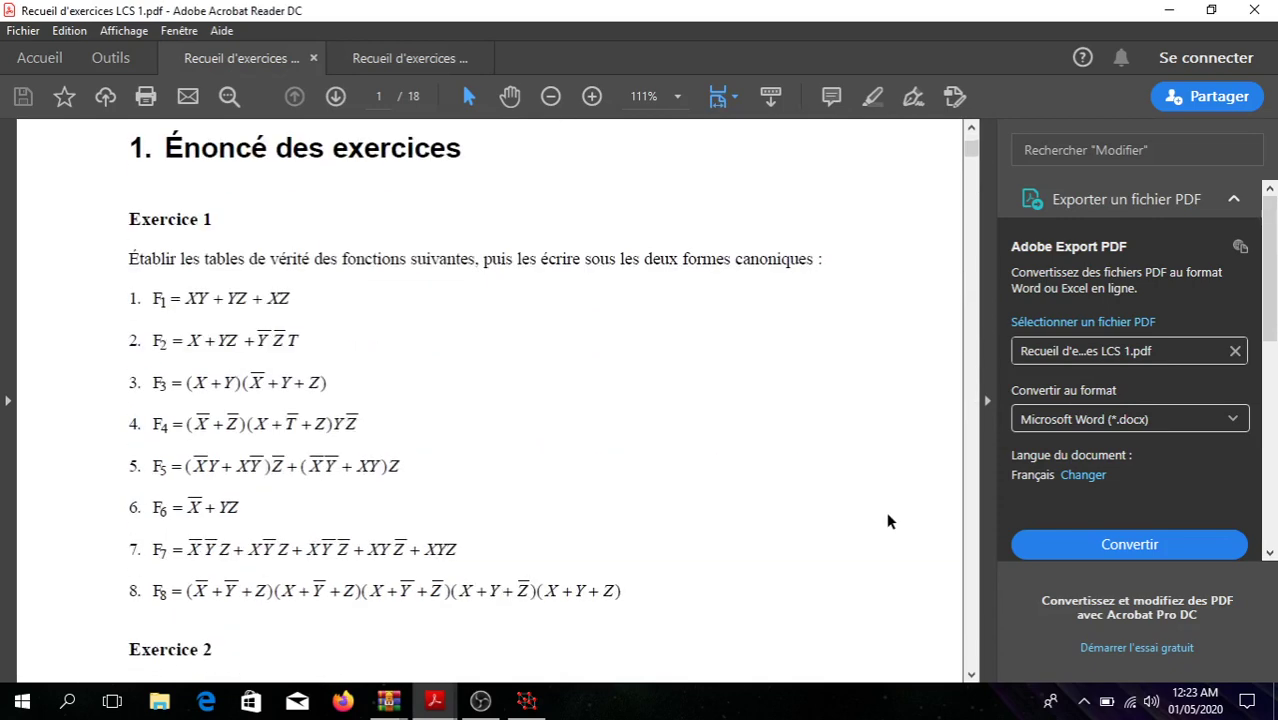
{"action": "scroll", "coordinate": [889, 521], "scroll_direction": "down", "scroll_amount": 3}
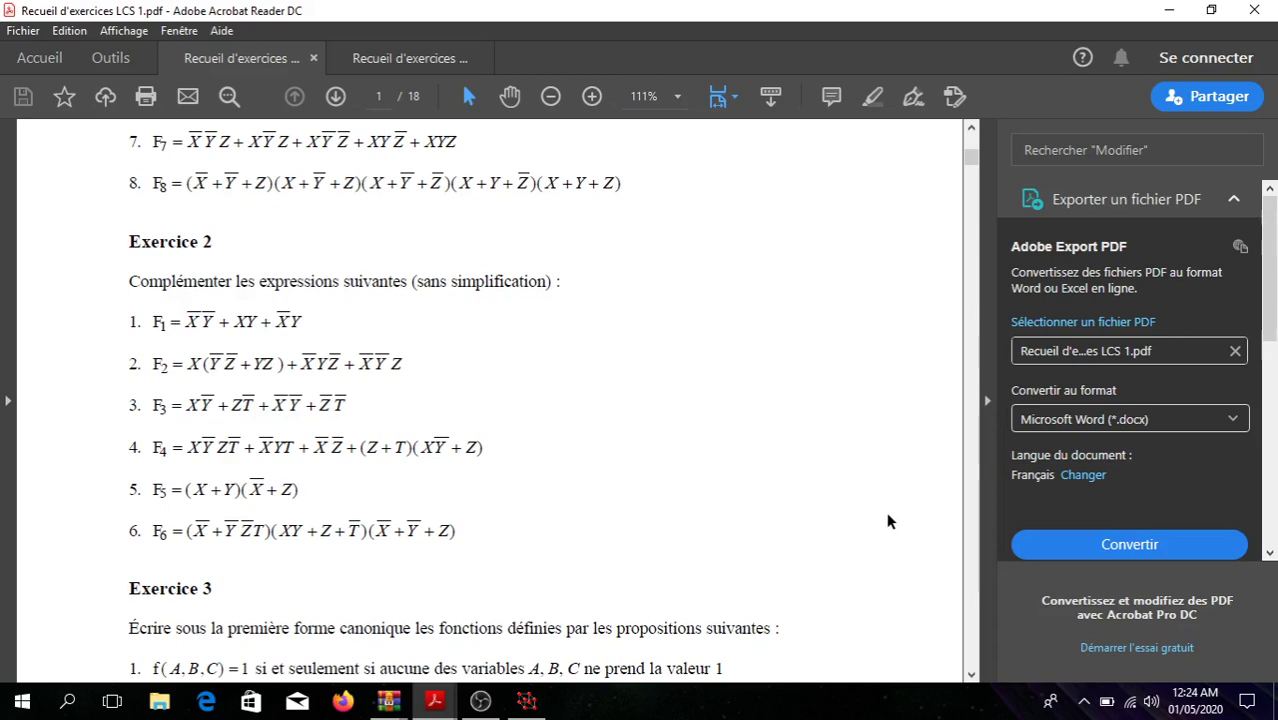
{"action": "scroll", "coordinate": [888, 521], "scroll_direction": "down", "scroll_amount": 20}
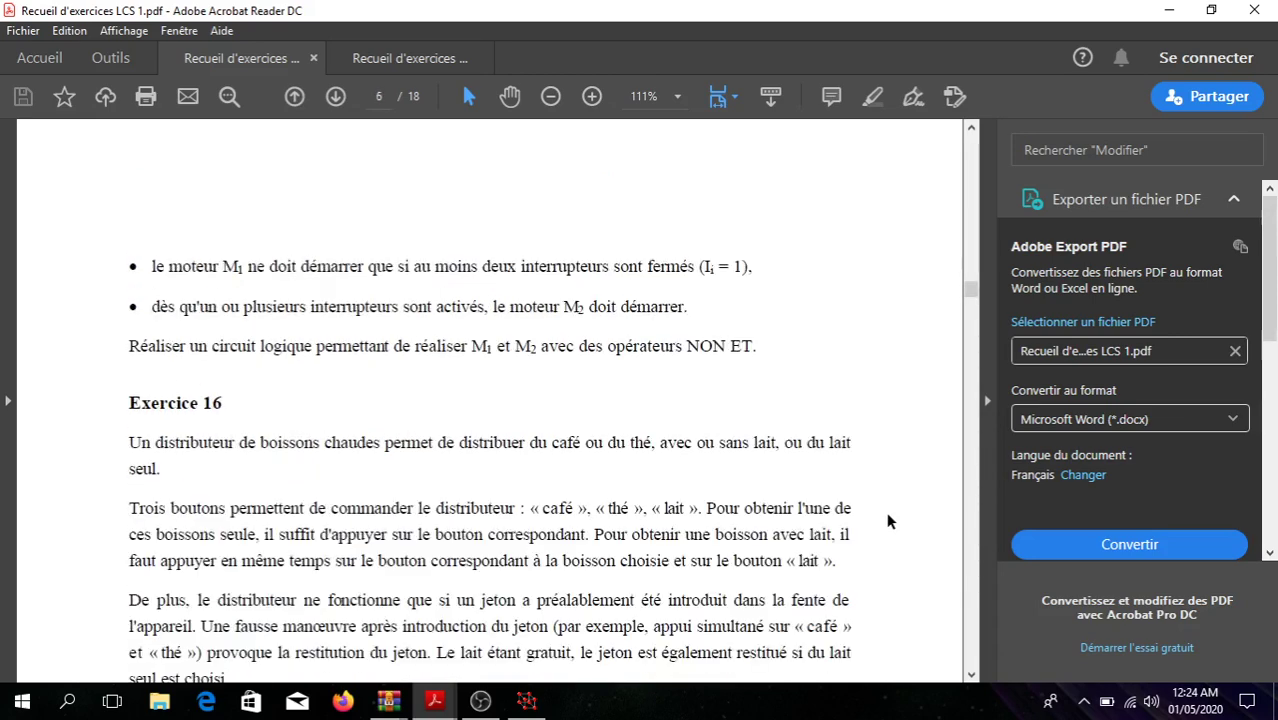
Switch to Recueil d'exercices LCS 2.pdf at 75% zoom and examine the conversion and binary arithmetic exercises on pages 1 to 9.
{"action": "left_click", "coordinate": [420, 60]}
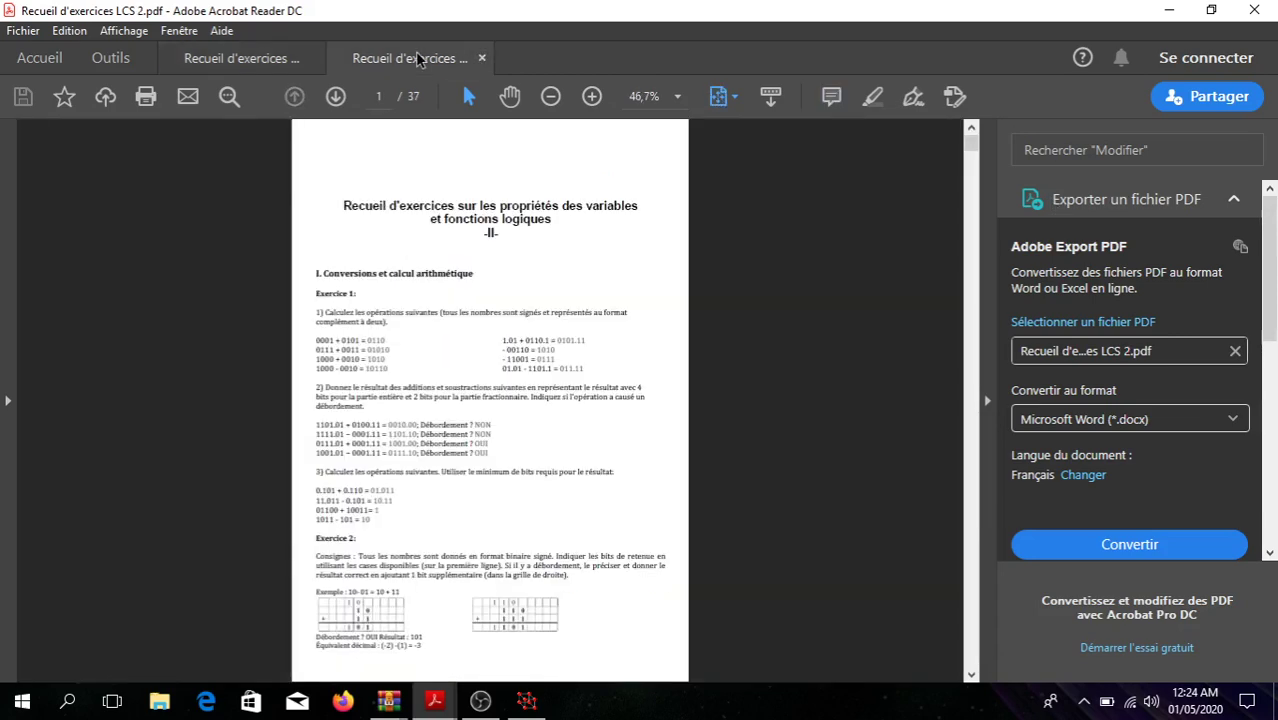
{"action": "left_click", "coordinate": [592, 96]}
{"action": "left_click", "coordinate": [592, 96]}
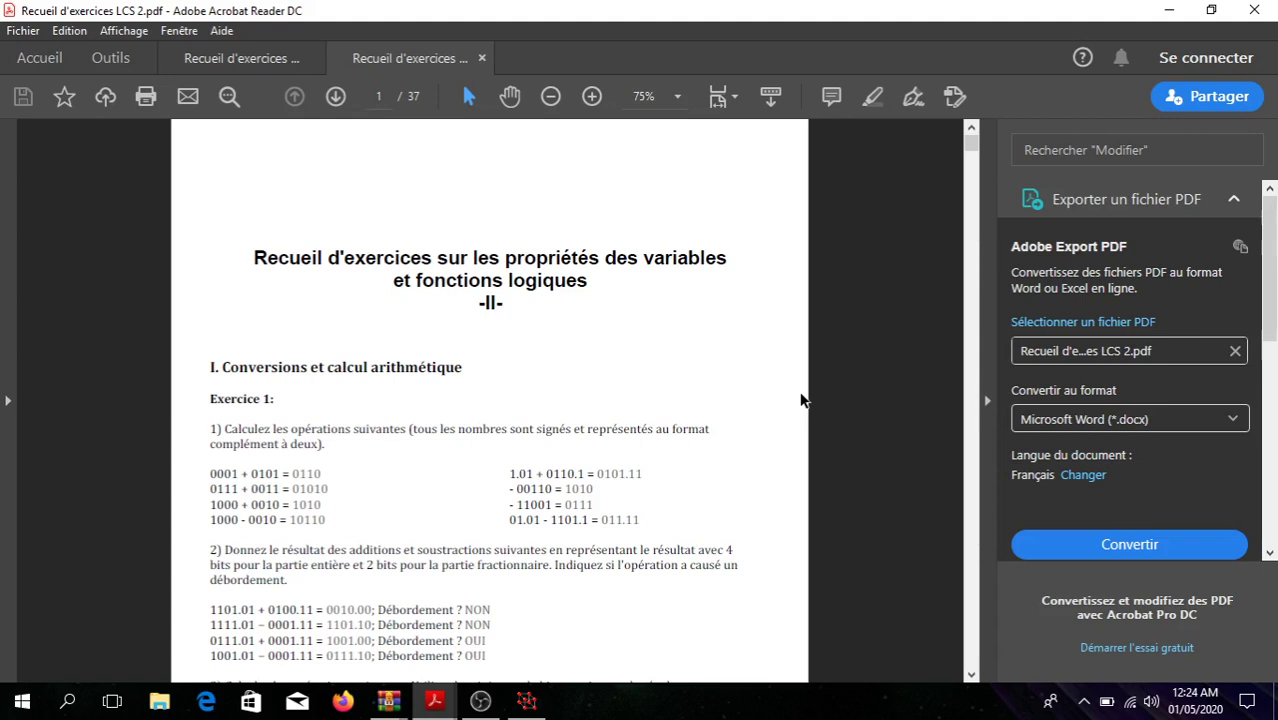
{"action": "scroll", "coordinate": [800, 400], "scroll_direction": "down", "scroll_amount": 10}
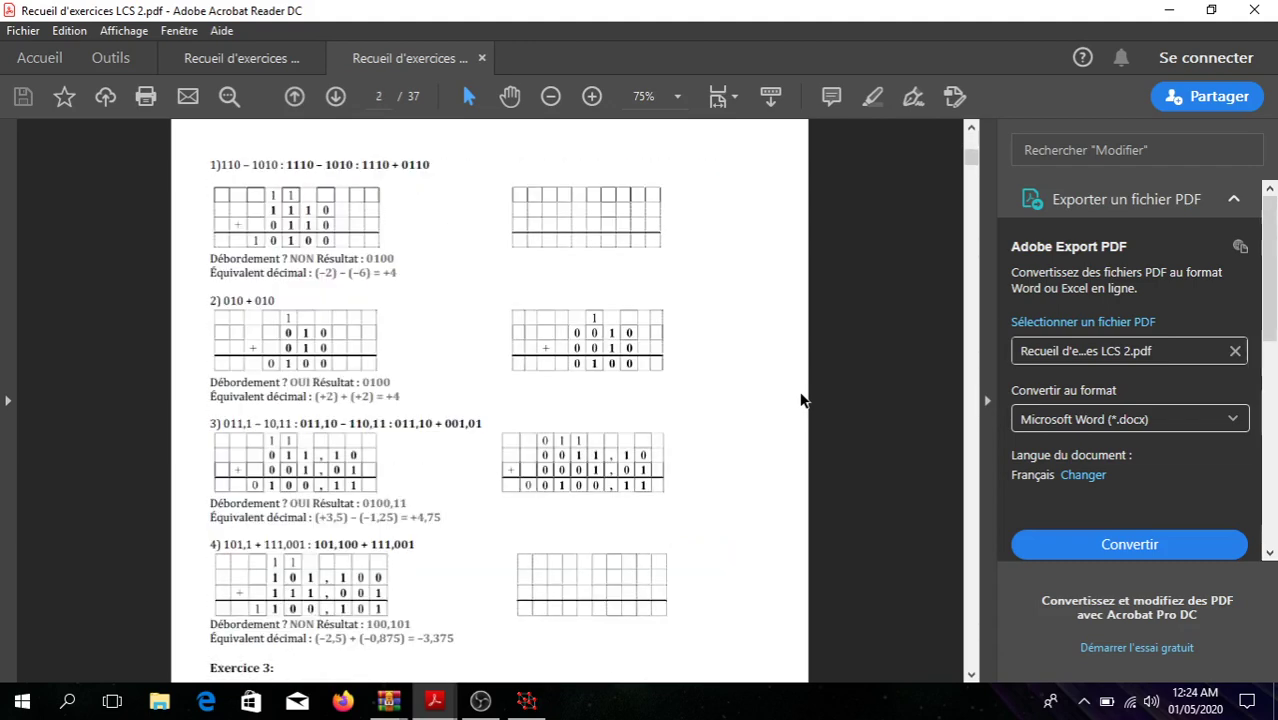
{"action": "scroll", "coordinate": [800, 400], "scroll_direction": "down", "scroll_amount": 5}
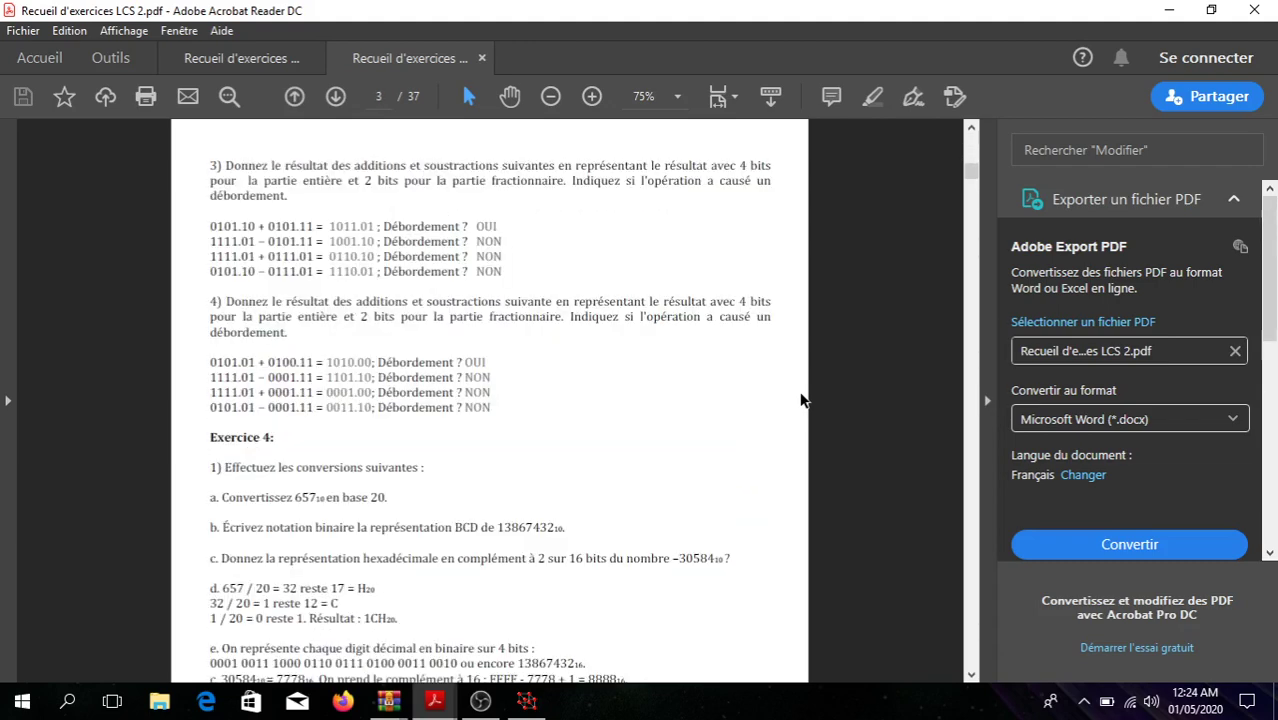
{"action": "scroll", "coordinate": [800, 400], "scroll_direction": "down", "scroll_amount": 5}
{"action": "scroll", "coordinate": [800, 400], "scroll_direction": "down", "scroll_amount": 5}
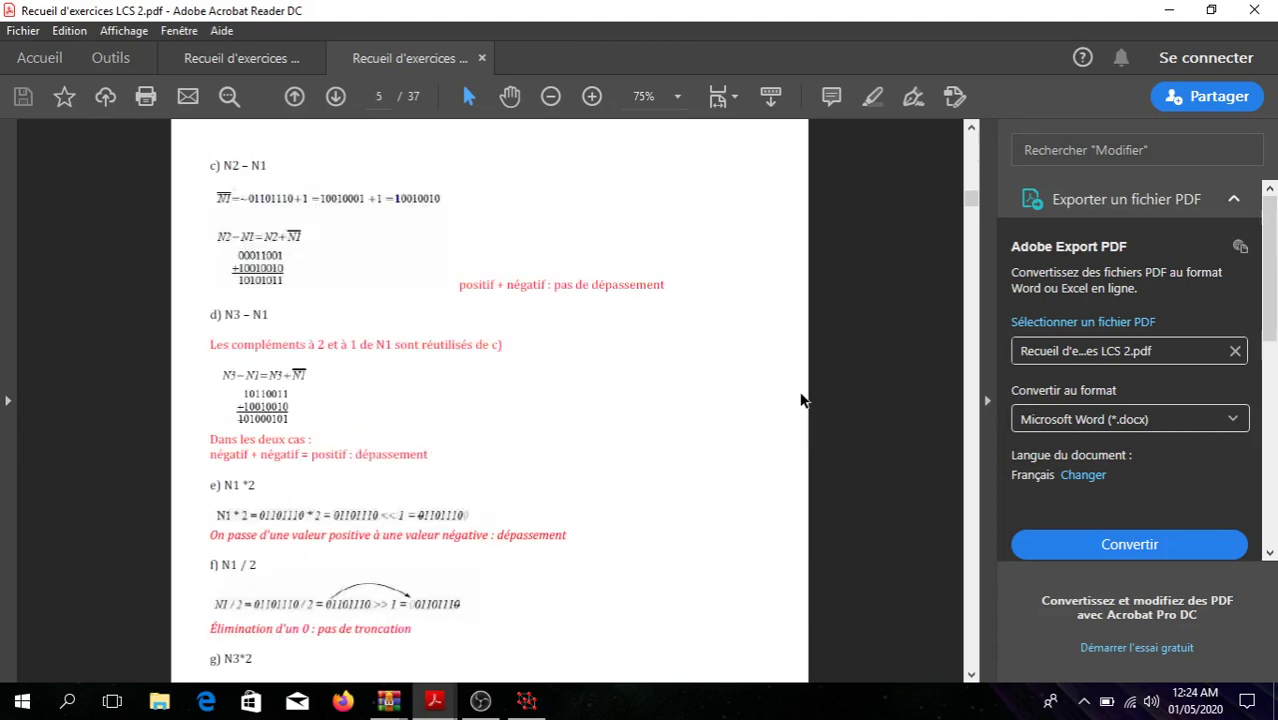
{"action": "scroll", "coordinate": [800, 400], "scroll_direction": "down", "scroll_amount": 15}
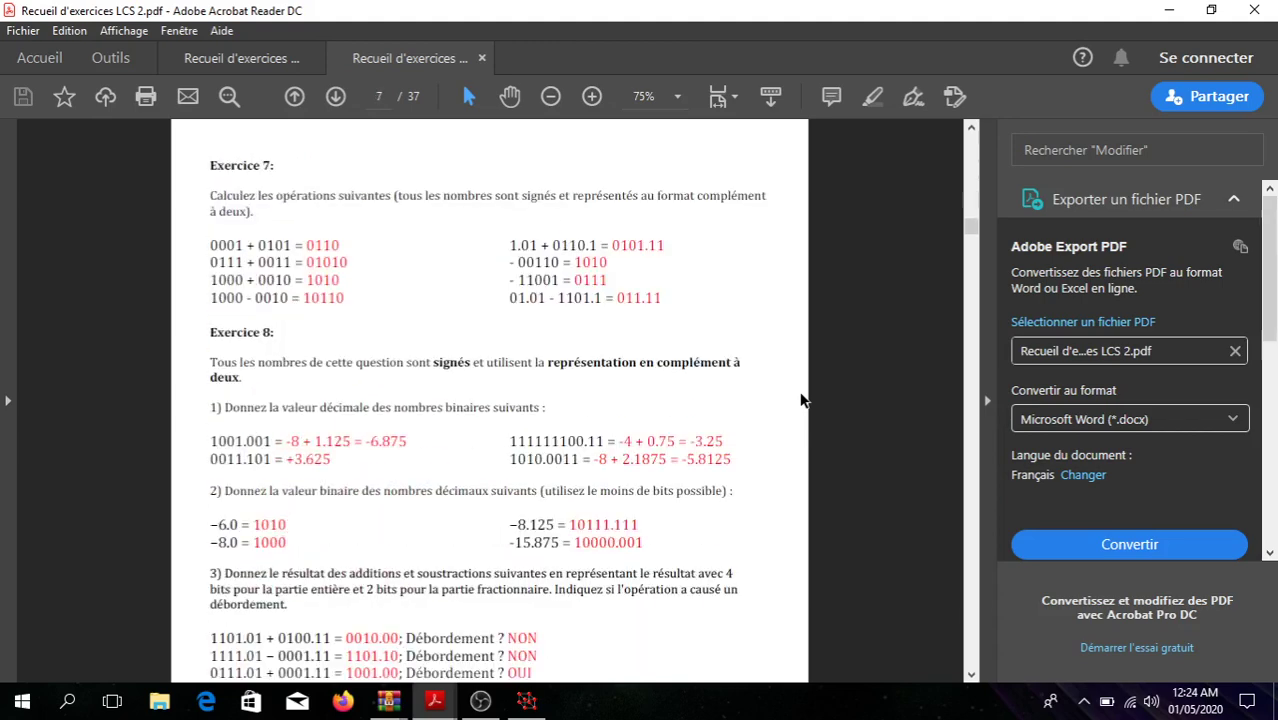
{"action": "scroll", "coordinate": [800, 400], "scroll_direction": "down", "scroll_amount": 5}
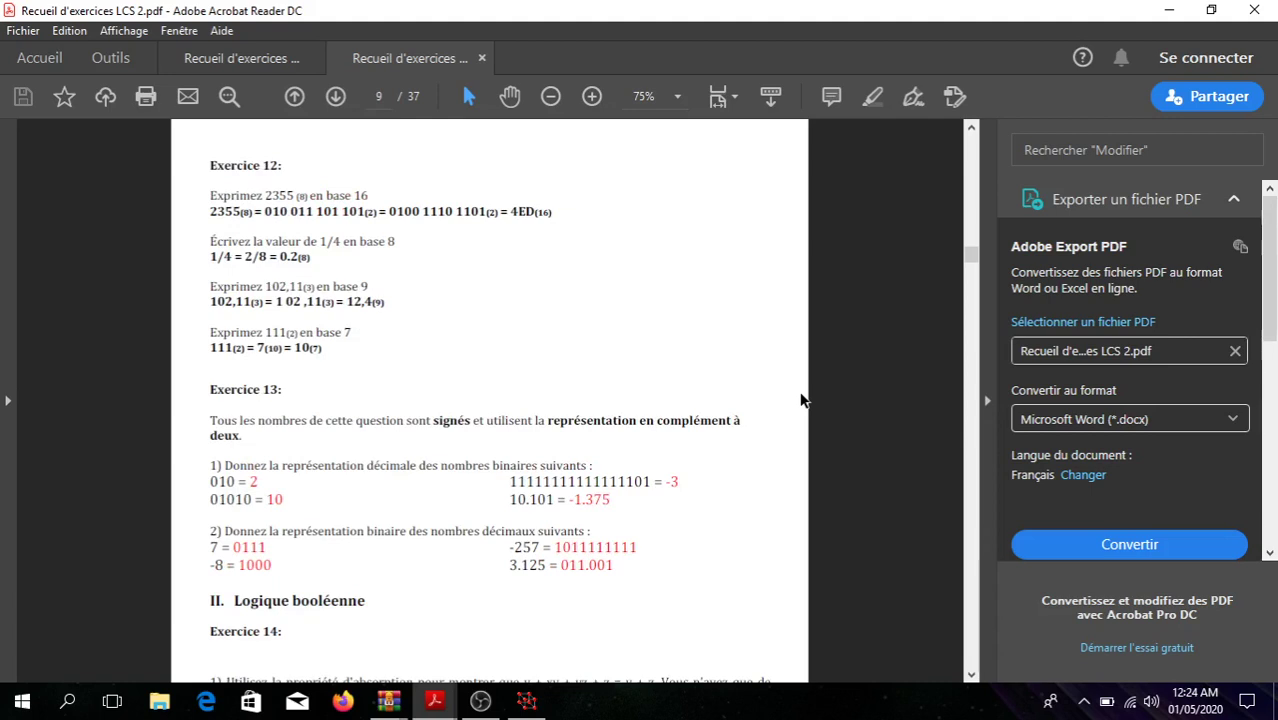
Examine the Boolean algebra proofs and the Exercise 19 truth tables on pages 10 and 11, and minimize Acrobat Reader.
{"action": "scroll", "coordinate": [800, 400], "scroll_direction": "down", "scroll_amount": 5}
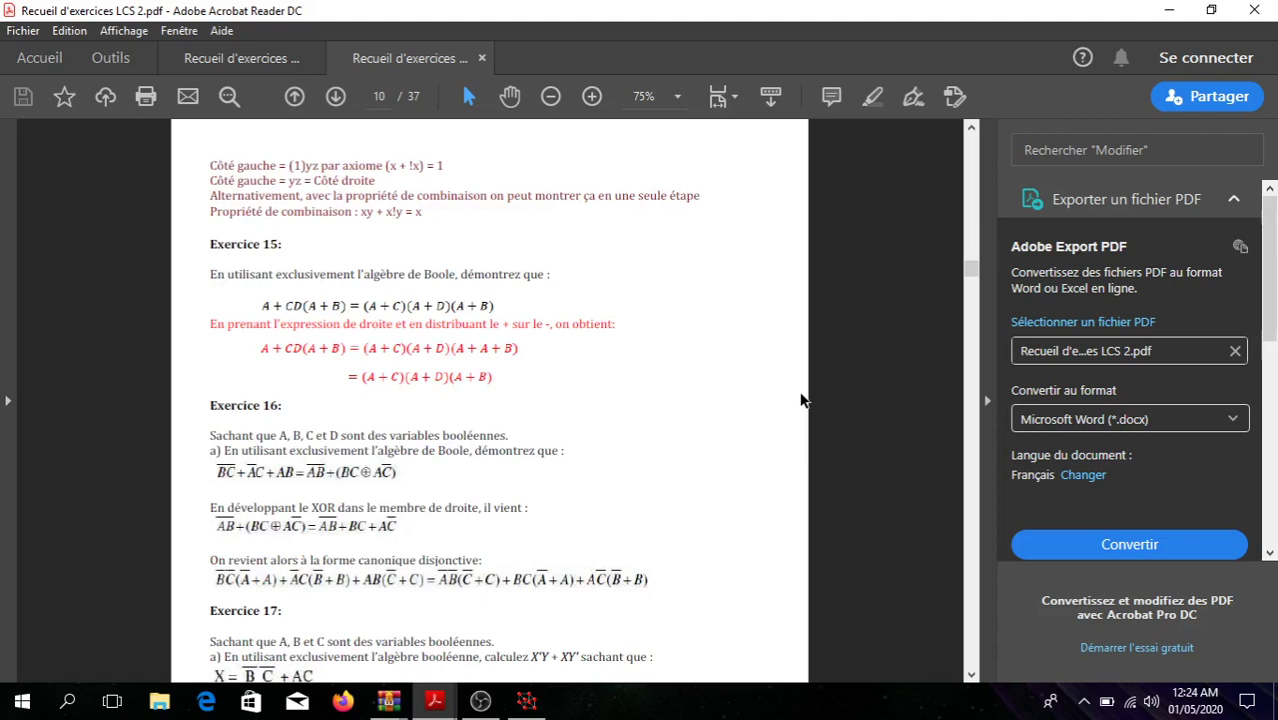
{"action": "scroll", "coordinate": [800, 400], "scroll_direction": "down", "scroll_amount": 5}
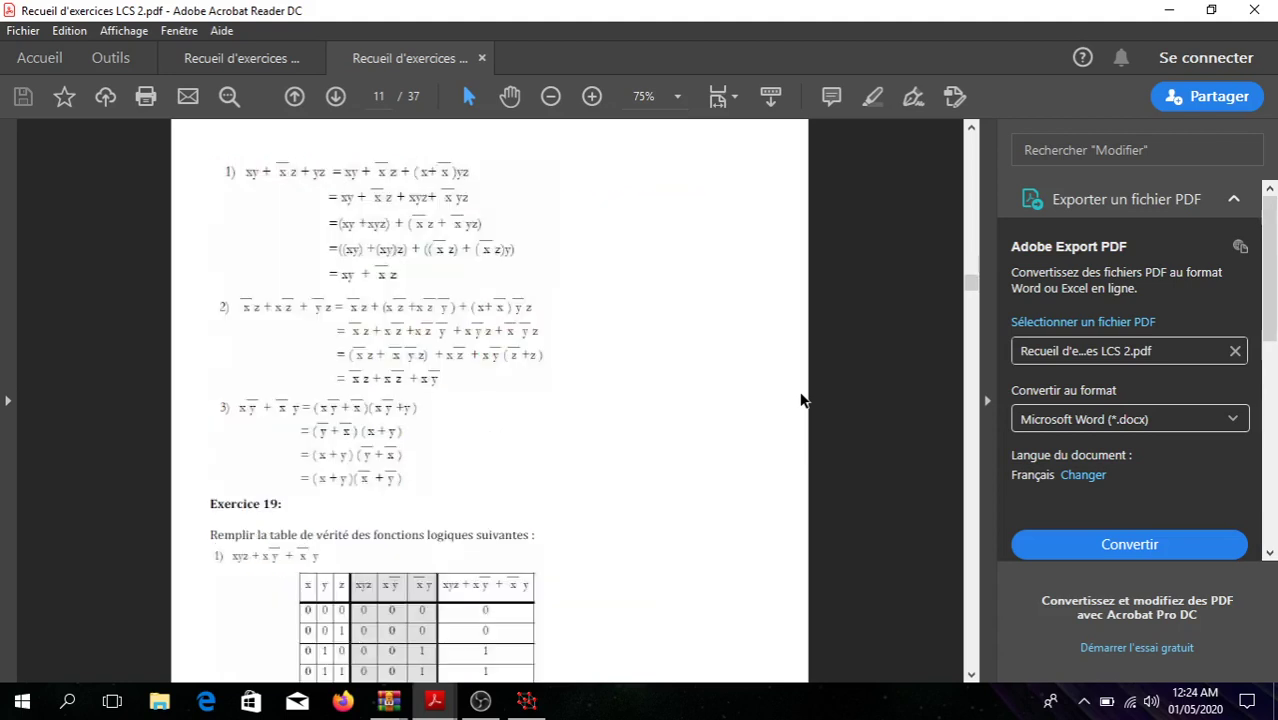
{"action": "scroll", "coordinate": [800, 400], "scroll_direction": "down", "scroll_amount": 4}
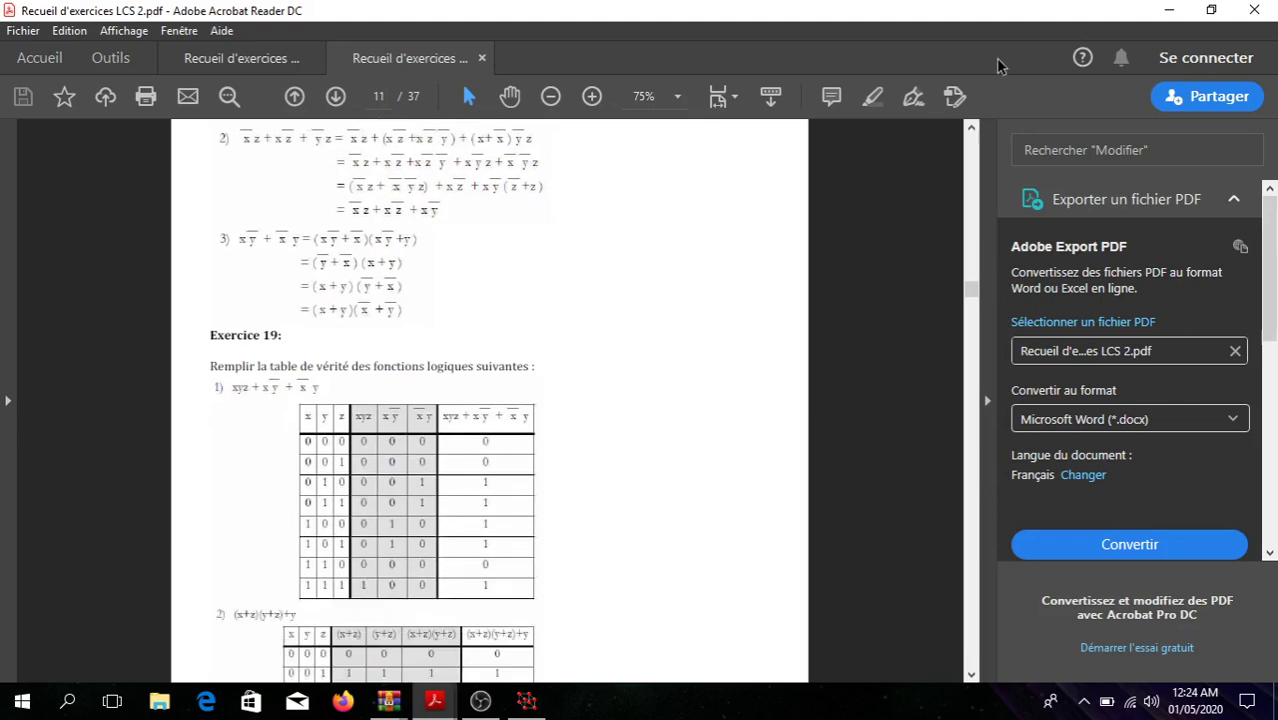
{"action": "left_click", "coordinate": [1170, 9]}
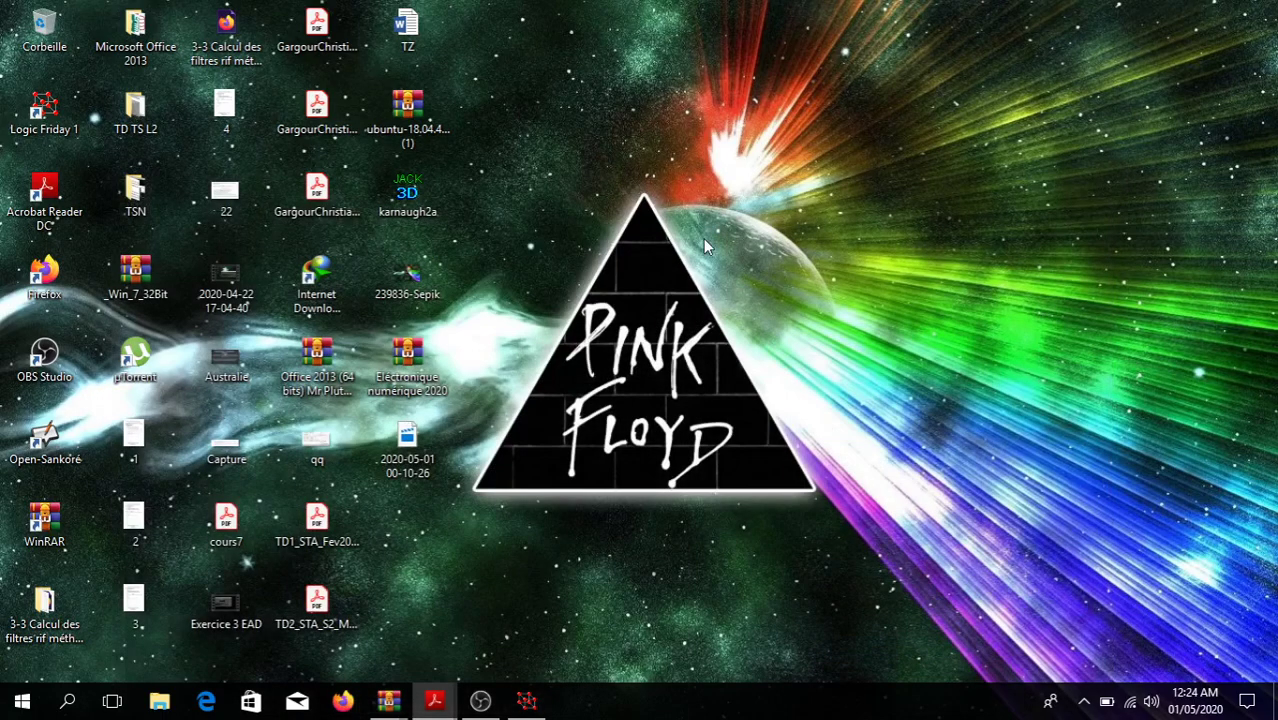
{"action": "left_click", "coordinate": [527, 701]}
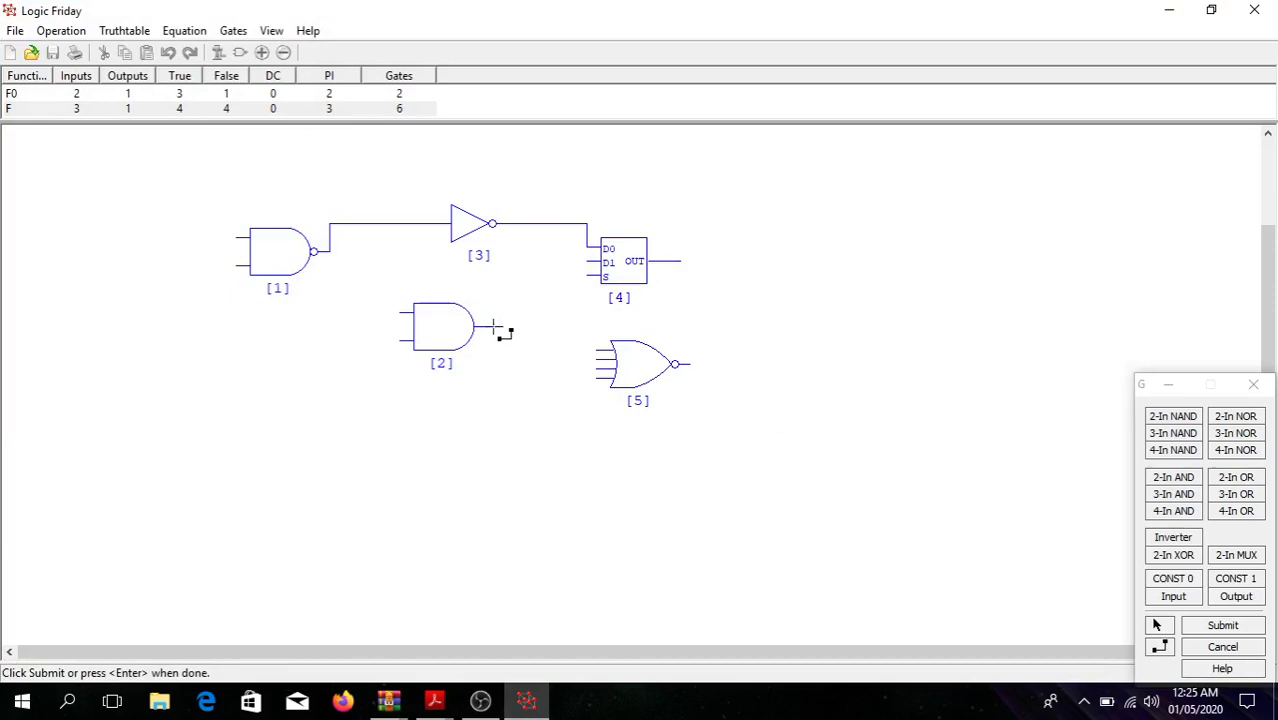
{"action": "double_click", "coordinate": [599, 265]}
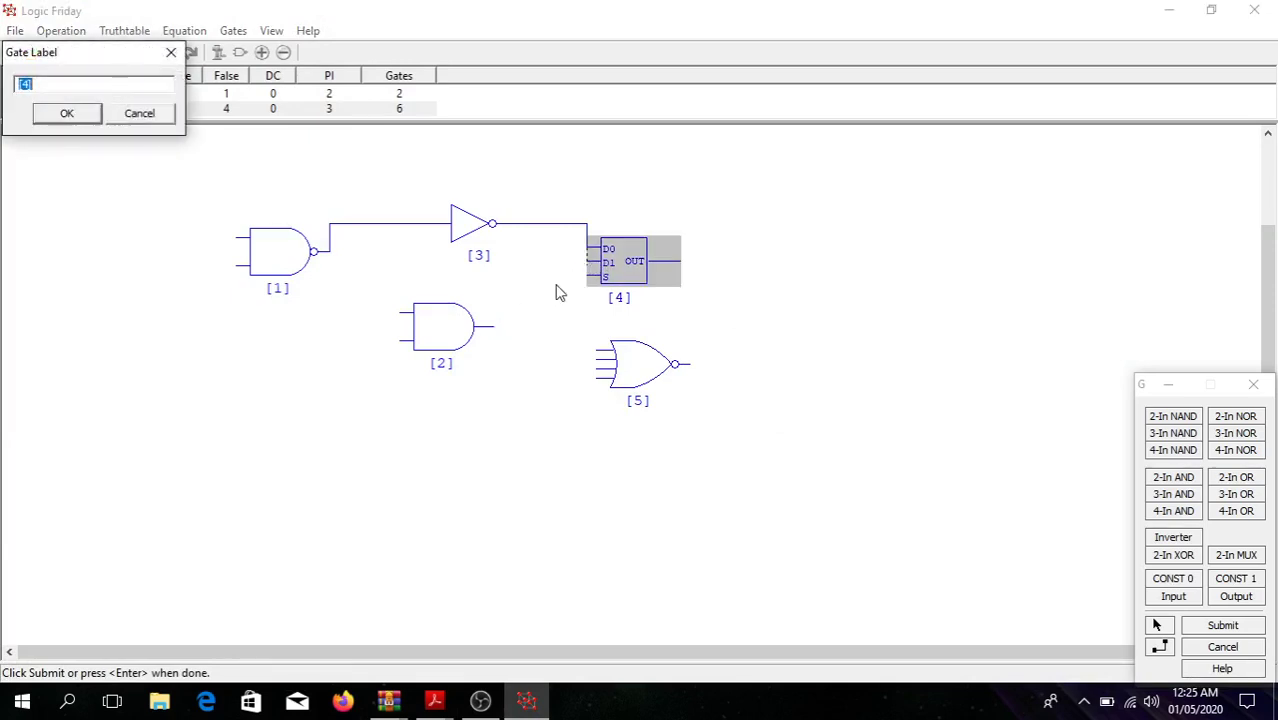
{"action": "left_click", "coordinate": [139, 115]}
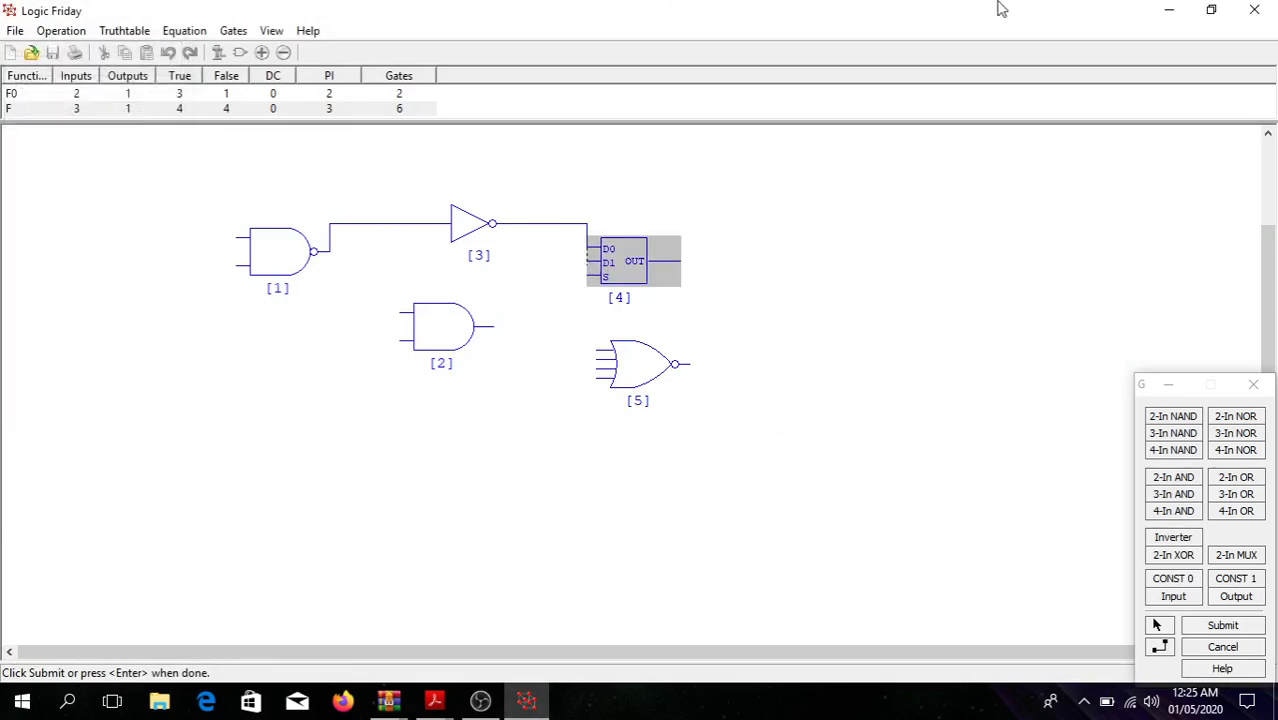
{"action": "left_click", "coordinate": [1169, 10]}
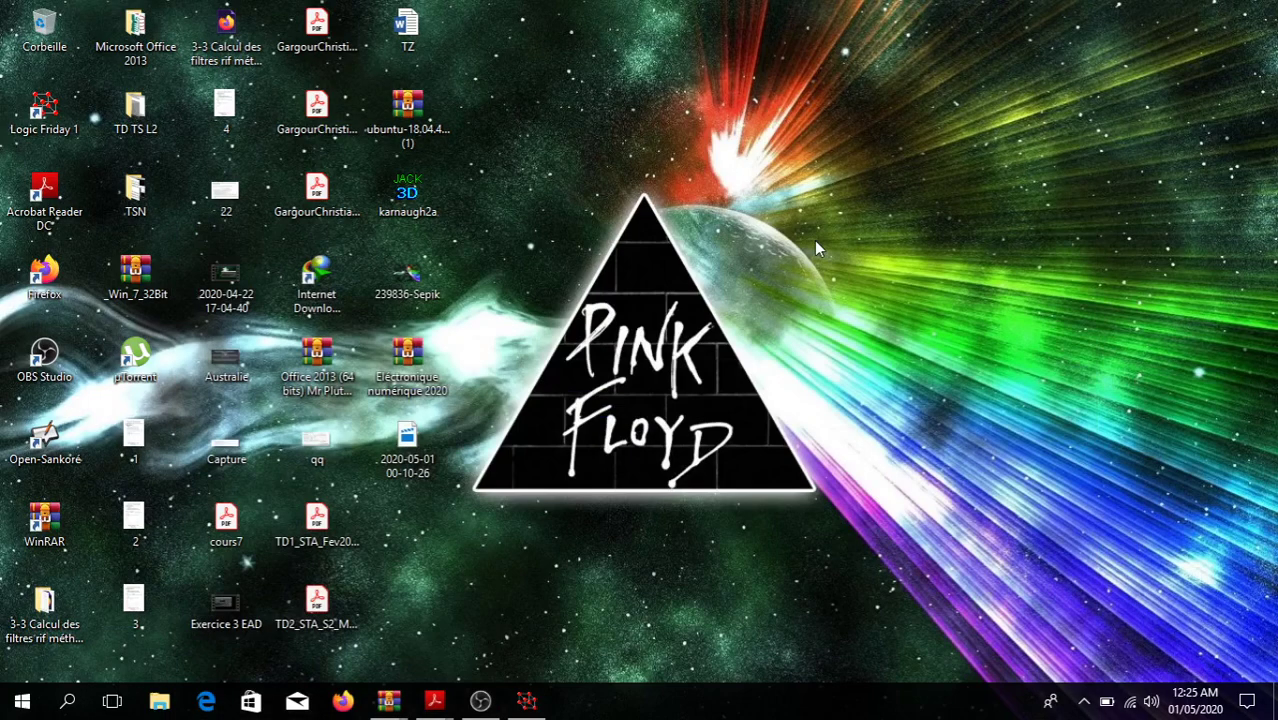